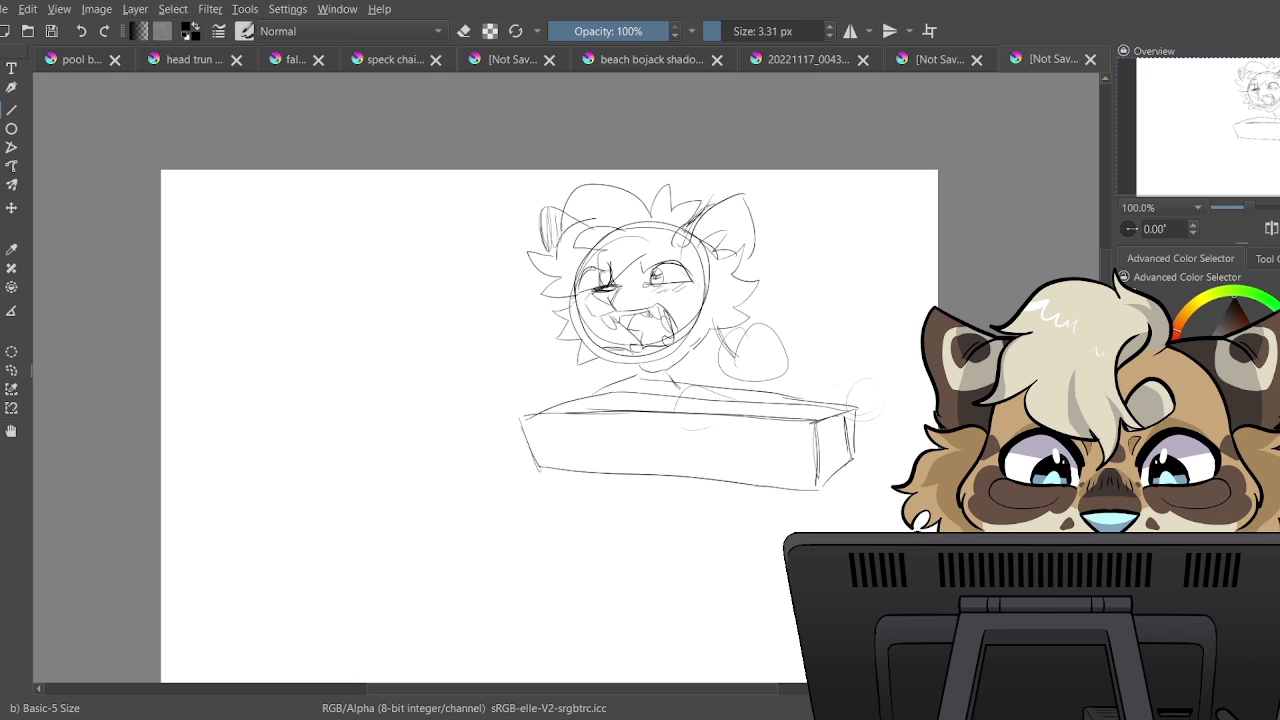
Sketch the podium's tapering column beneath the box and the character's bent arm resting on the podium top
drag(586, 476, 686, 682)
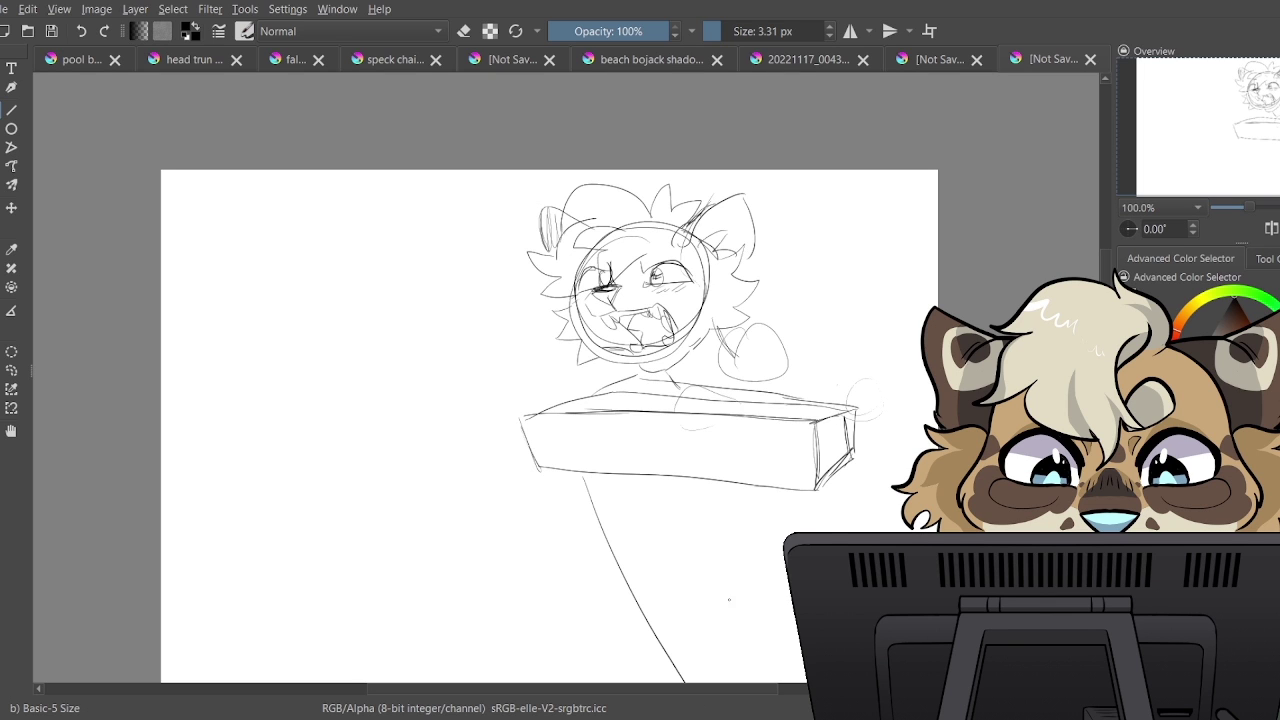
mouse_move(826, 478)
mouse_down()
mouse_move(830, 532)
mouse_move(849, 532)
mouse_up()
mouse_move(740, 316)
mouse_down()
mouse_move(900, 392)
mouse_move(869, 437)
mouse_up()
mouse_move(851, 401)
mouse_down()
mouse_move(763, 371)
mouse_move(692, 385)
mouse_up()
mouse_move(690, 386)
mouse_down()
mouse_move(694, 409)
mouse_move(770, 407)
mouse_move(838, 439)
mouse_move(893, 420)
mouse_up()
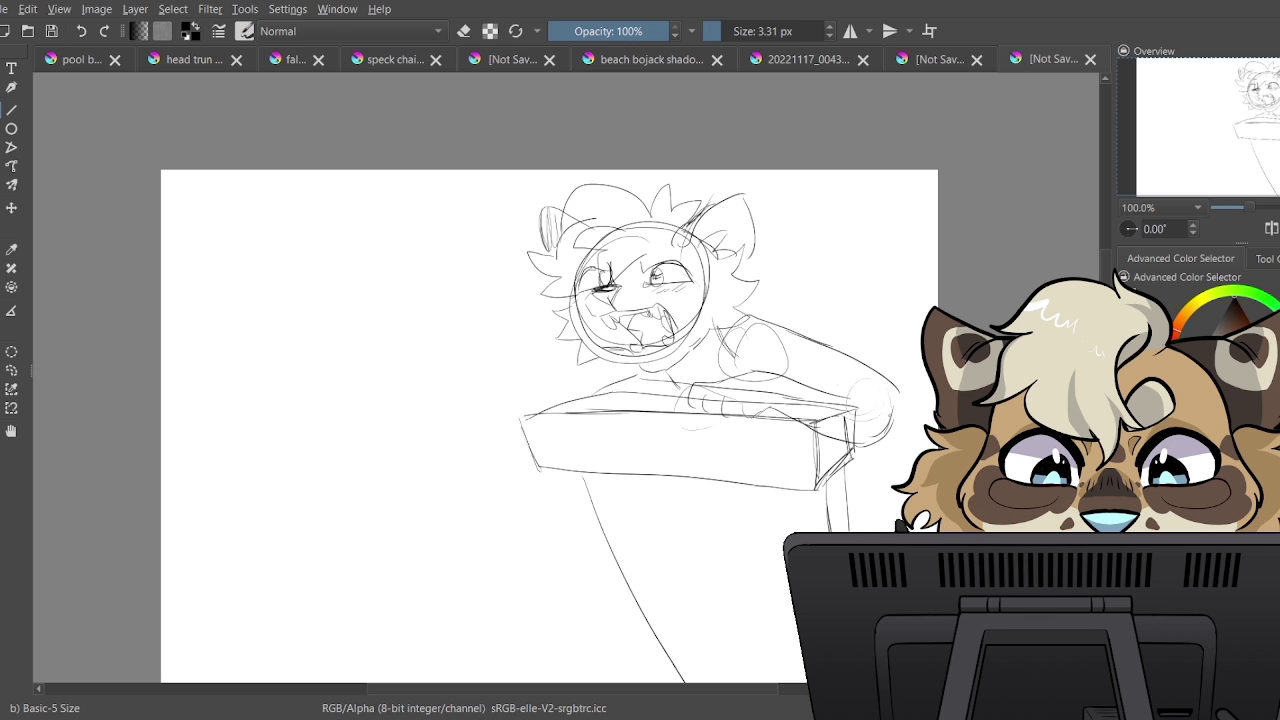
drag(835, 388, 870, 403)
Sketch the character's other arm stretched out away from the podium, ending in a fist with a pointing index finger
drag(528, 325, 446, 314)
mouse_move(640, 402)
mouse_down()
mouse_move(527, 383)
mouse_move(412, 346)
mouse_up()
drag(480, 323, 418, 350)
mouse_move(432, 306)
mouse_down()
mouse_move(418, 346)
mouse_move(341, 259)
mouse_move(336, 286)
mouse_move(366, 295)
mouse_move(348, 322)
mouse_move(362, 350)
mouse_move(384, 350)
mouse_move(413, 292)
mouse_move(378, 334)
mouse_up()
mouse_move(378, 334)
mouse_down()
mouse_move(420, 330)
mouse_move(418, 346)
mouse_up()
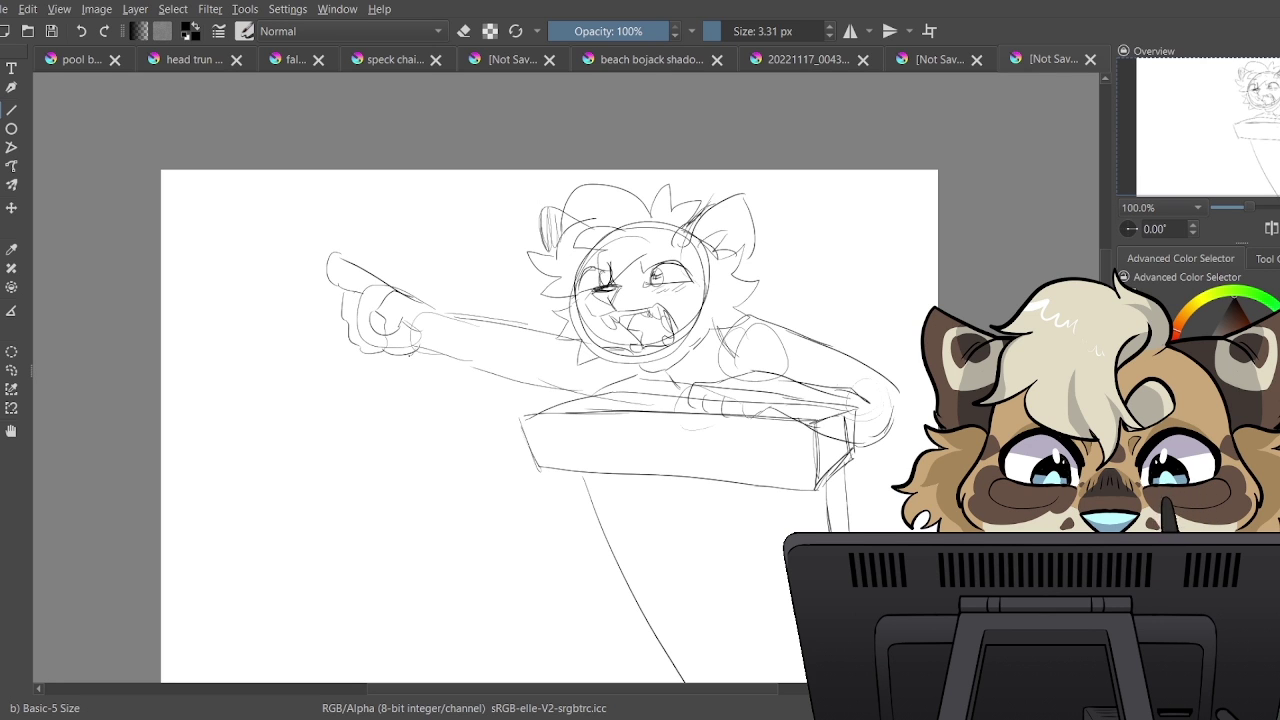
Refine the pointing hand's knuckles and wrist, and add a small claw to the index fingertip
mouse_move(334, 276)
mouse_down()
mouse_move(351, 272)
mouse_move(345, 290)
mouse_up()
mouse_move(388, 349)
mouse_down()
mouse_move(402, 354)
mouse_move(415, 334)
mouse_up()
drag(413, 350, 411, 328)
drag(329, 258, 319, 260)
drag(319, 261, 329, 265)
drag(378, 335, 385, 326)
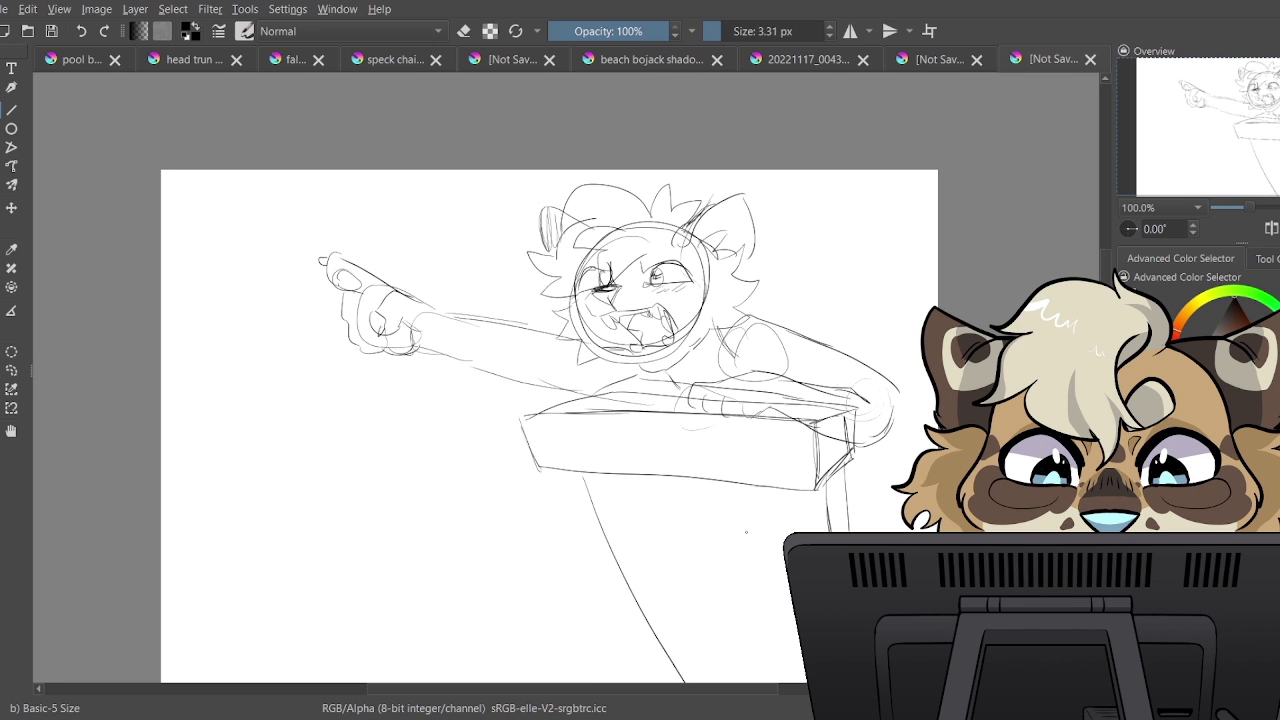
Sketch the body lines behind the podium and a speech bubble above the pointing arm containing a cross and a question mark
mouse_move(877, 443)
mouse_down()
mouse_move(901, 507)
mouse_move(861, 465)
mouse_move(910, 497)
mouse_move(875, 531)
mouse_up()
mouse_move(390, 172)
mouse_down()
mouse_move(406, 262)
mouse_move(480, 281)
mouse_move(498, 282)
mouse_move(514, 213)
mouse_up()
drag(490, 170, 515, 215)
drag(412, 172, 440, 262)
drag(434, 196, 452, 262)
mouse_move(421, 180)
mouse_down()
mouse_move(437, 210)
mouse_move(455, 196)
mouse_move(474, 247)
mouse_move(486, 214)
mouse_move(466, 206)
mouse_up()
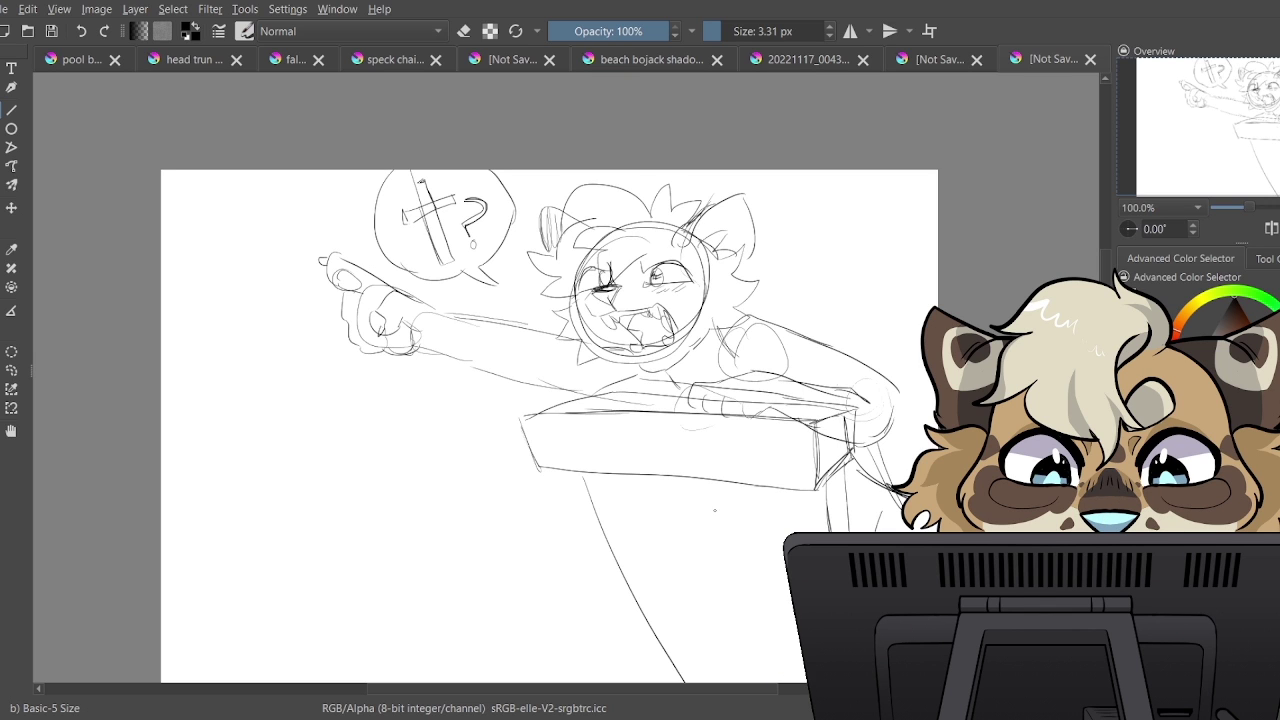
Sketch a double-ringed round emblem on the podium's front, with a lightning bolt and a small cross-like symbol inside
mouse_move(695, 505)
mouse_down()
mouse_move(790, 625)
mouse_move(773, 561)
mouse_up()
mouse_move(641, 545)
mouse_down()
mouse_move(740, 497)
mouse_move(796, 560)
mouse_move(780, 640)
mouse_up()
mouse_move(704, 515)
mouse_down()
mouse_move(648, 595)
mouse_move(694, 630)
mouse_move(745, 632)
mouse_move(768, 546)
mouse_move(690, 519)
mouse_move(776, 594)
mouse_up()
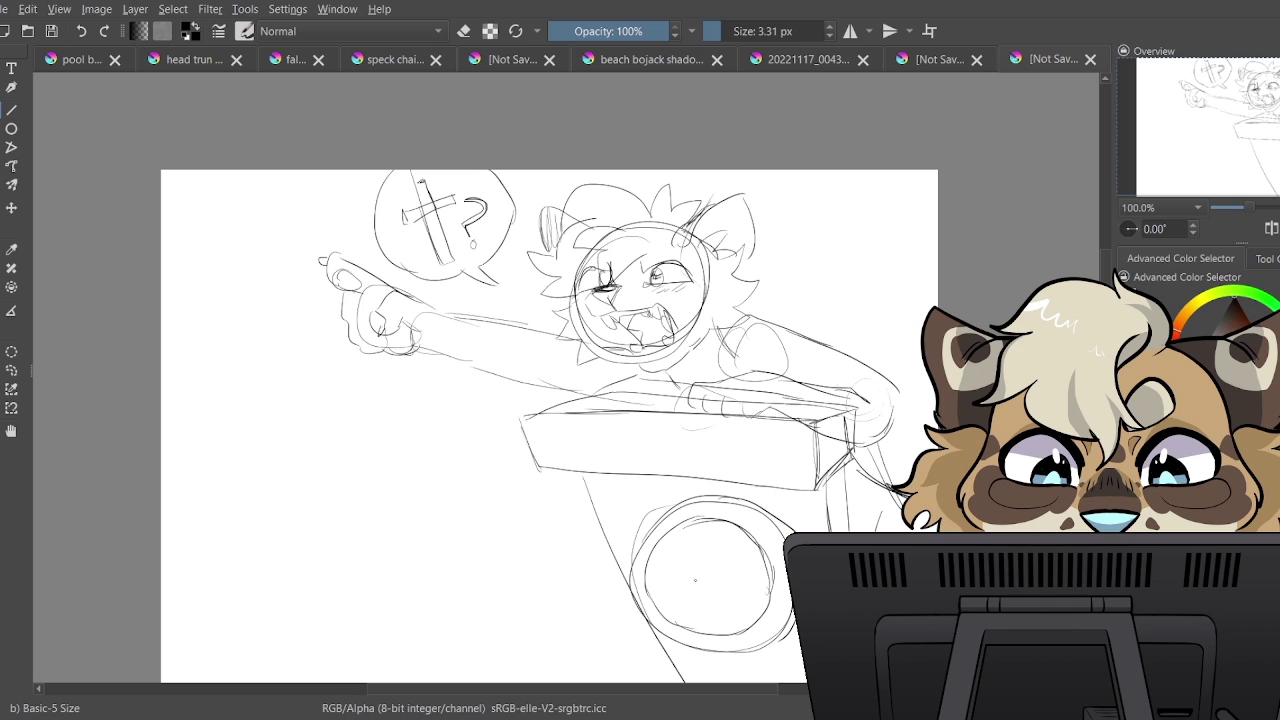
drag(726, 524, 688, 632)
drag(706, 584, 690, 630)
mouse_move(726, 524)
mouse_down()
mouse_move(694, 588)
mouse_move(685, 572)
mouse_move(674, 582)
mouse_move(692, 610)
mouse_up()
mouse_move(698, 550)
mouse_down()
mouse_move(686, 604)
mouse_move(676, 578)
mouse_move(698, 586)
mouse_up()
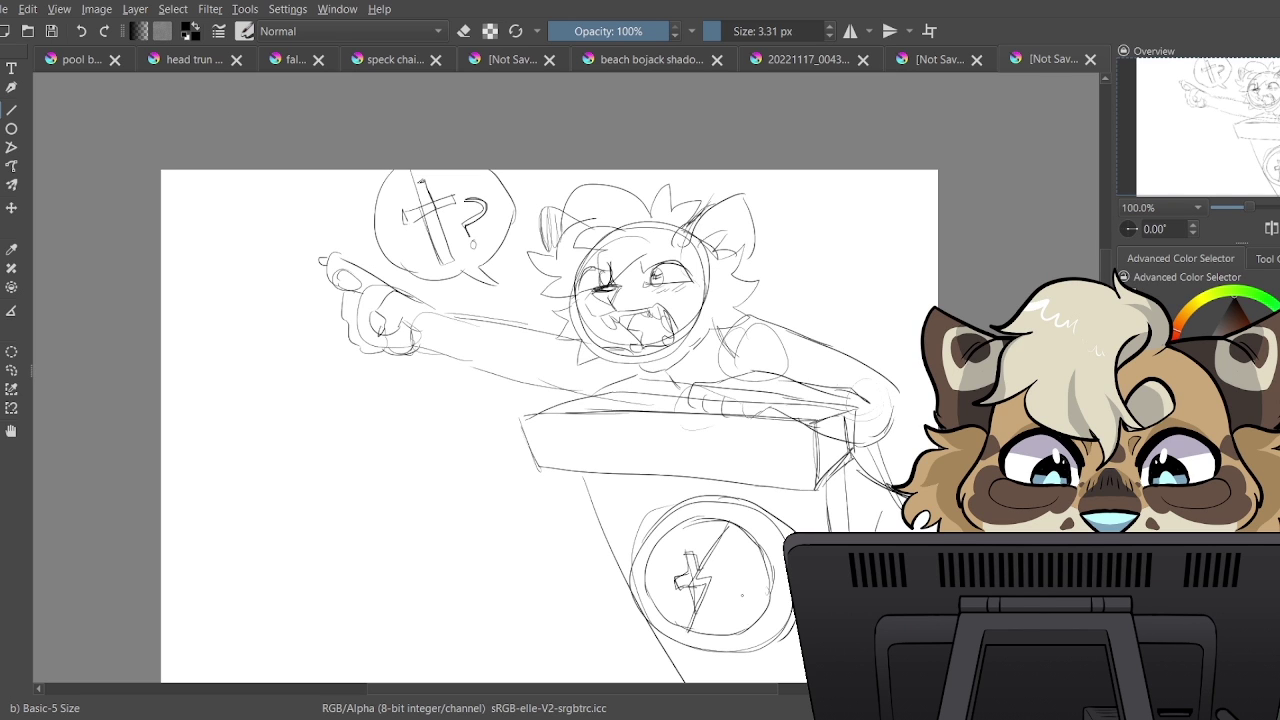
mouse_move(714, 554)
mouse_down()
mouse_move(742, 610)
mouse_move(704, 582)
mouse_move(748, 570)
mouse_move(708, 590)
mouse_move(703, 618)
mouse_move(750, 608)
mouse_move(756, 572)
mouse_move(758, 602)
mouse_up()
drag(732, 548, 752, 600)
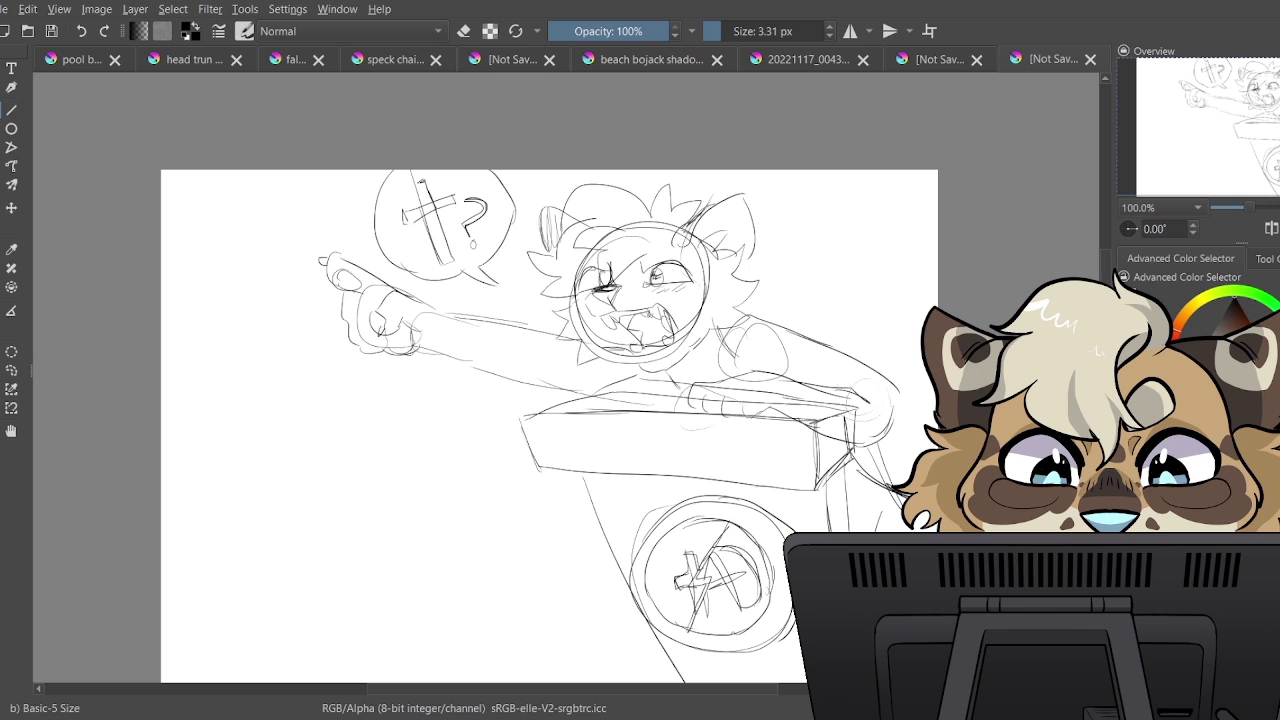
click(82, 33)
click(82, 33)
click(82, 33)
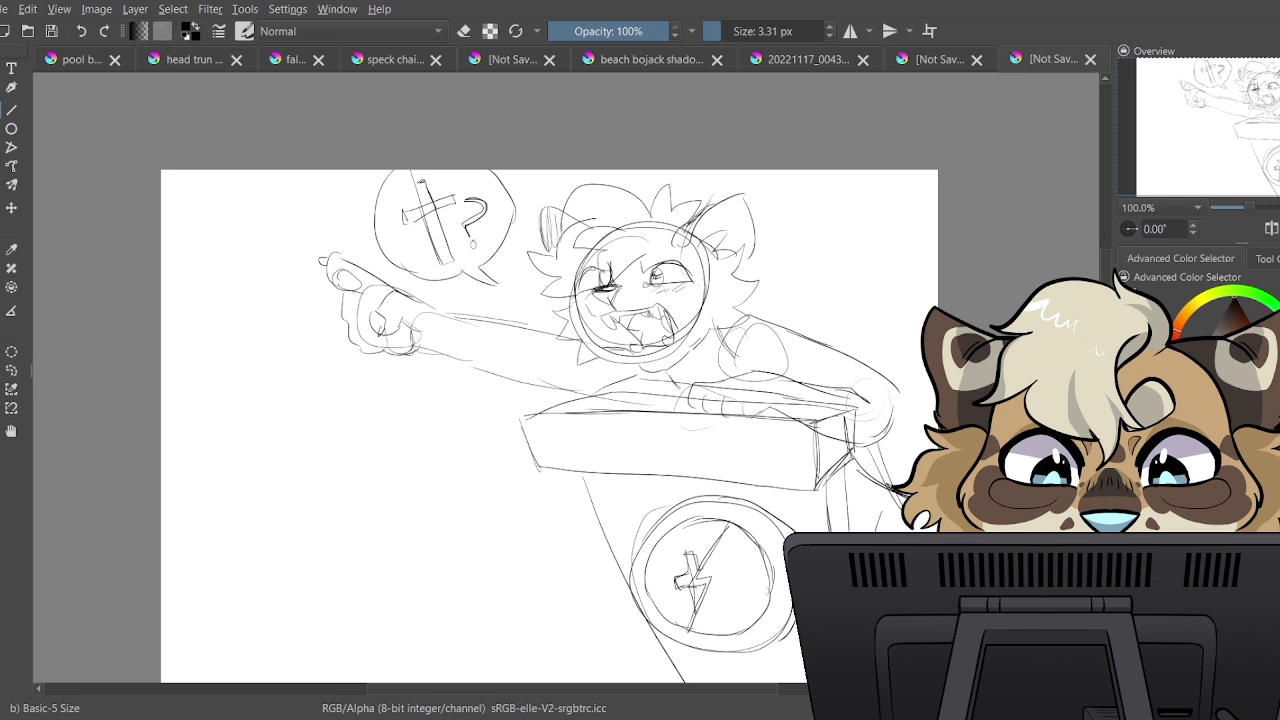
Sketch an atom symbol with crossing orbits beside the lightning bolt inside the podium emblem
mouse_move(709, 577)
mouse_down()
mouse_move(711, 593)
mouse_move(748, 582)
mouse_move(698, 616)
mouse_up()
mouse_move(738, 556)
mouse_down()
mouse_move(702, 612)
mouse_move(731, 630)
mouse_up()
mouse_move(704, 575)
mouse_down()
mouse_move(767, 597)
mouse_move(707, 601)
mouse_up()
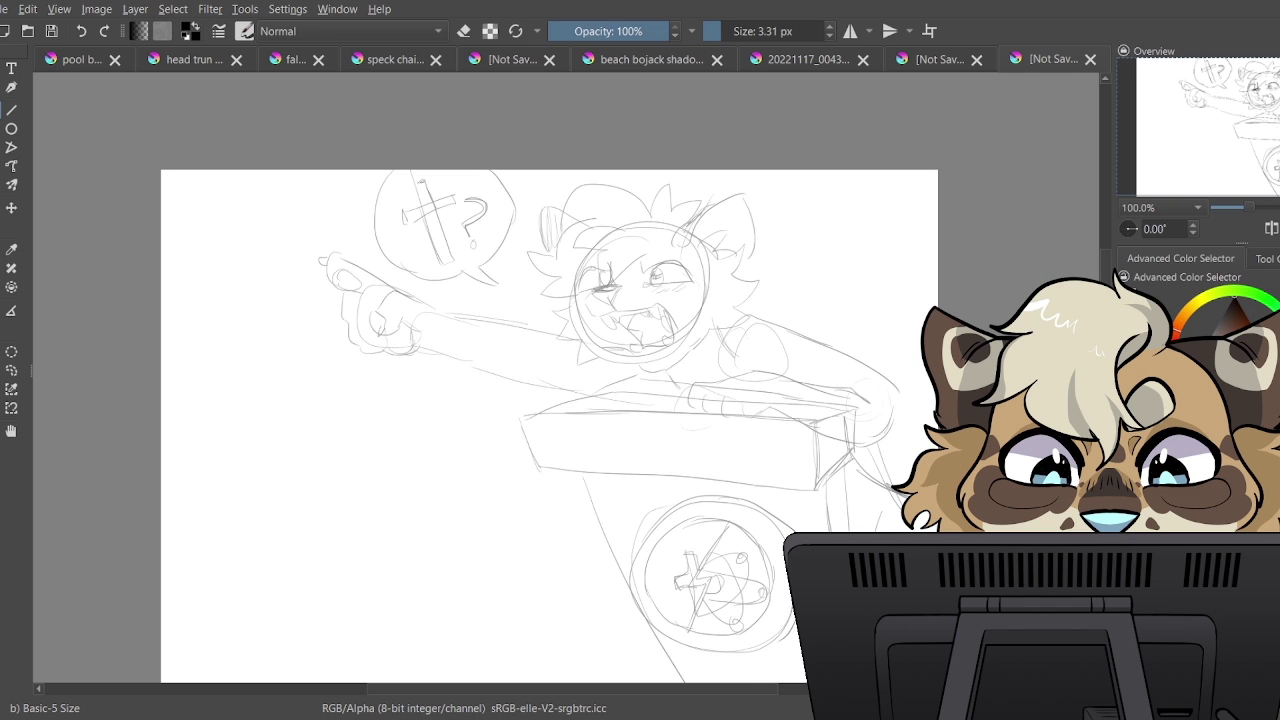
Ink the wide eye over the faded sketch with a 7.59 px brush: thick lids, angular brow outline and iris
drag(1249, 209, 1279, 211)
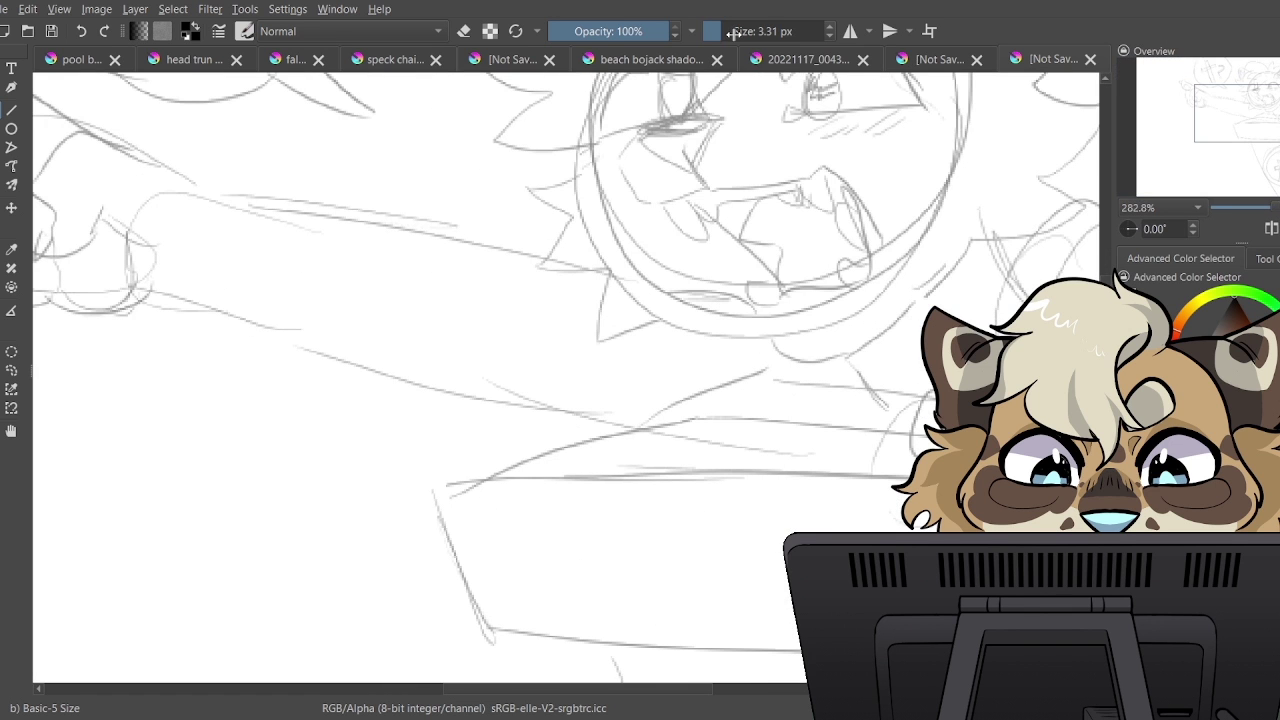
drag(1265, 122, 1270, 108)
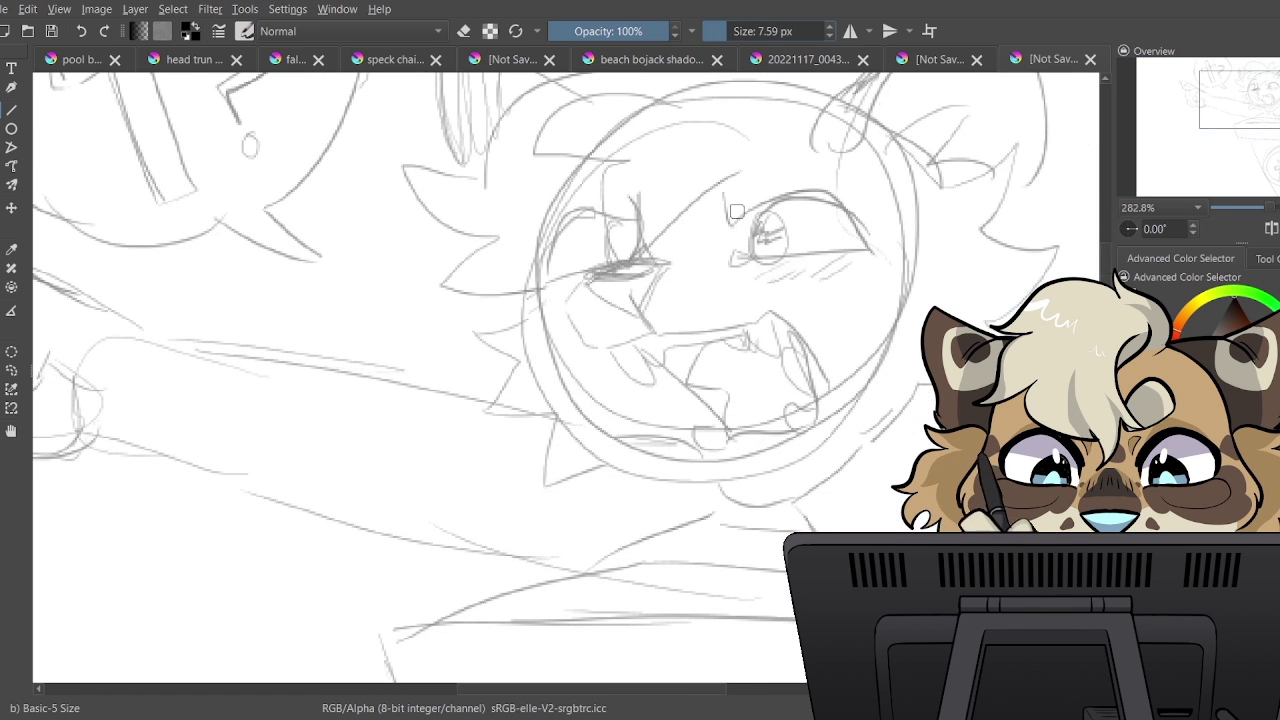
mouse_move(731, 224)
mouse_down()
mouse_move(772, 194)
mouse_move(869, 246)
mouse_move(798, 190)
mouse_move(763, 192)
mouse_move(729, 231)
mouse_move(775, 188)
mouse_move(850, 222)
mouse_move(821, 245)
mouse_move(885, 254)
mouse_move(739, 257)
mouse_move(772, 277)
mouse_up()
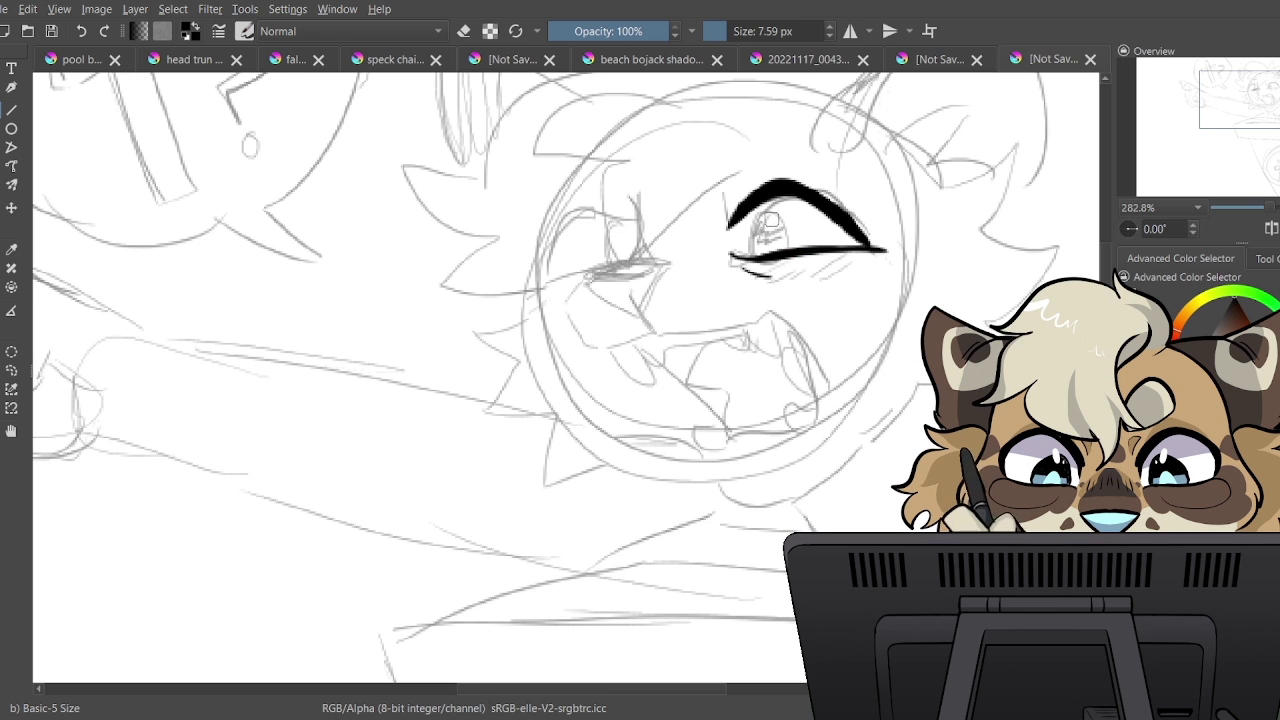
mouse_move(730, 227)
mouse_down()
mouse_move(723, 185)
mouse_move(723, 200)
mouse_move(776, 149)
mouse_move(885, 200)
mouse_move(904, 217)
mouse_move(898, 250)
mouse_up()
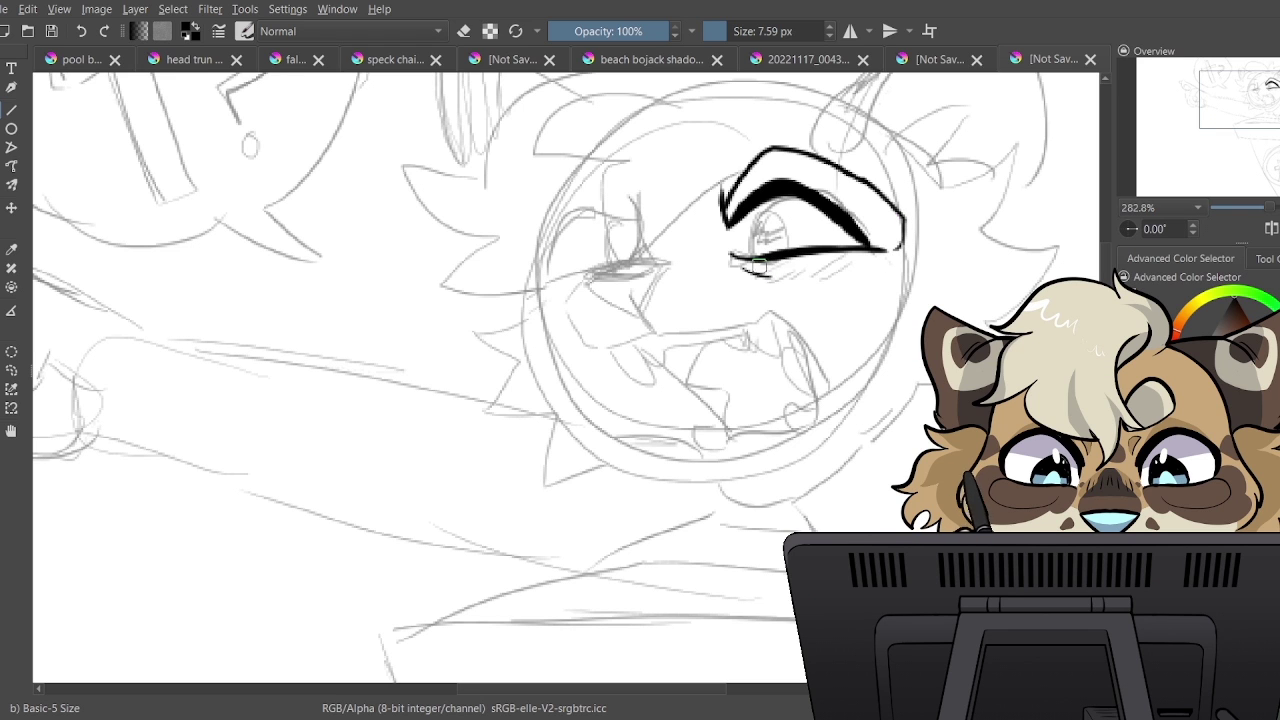
drag(747, 257, 790, 244)
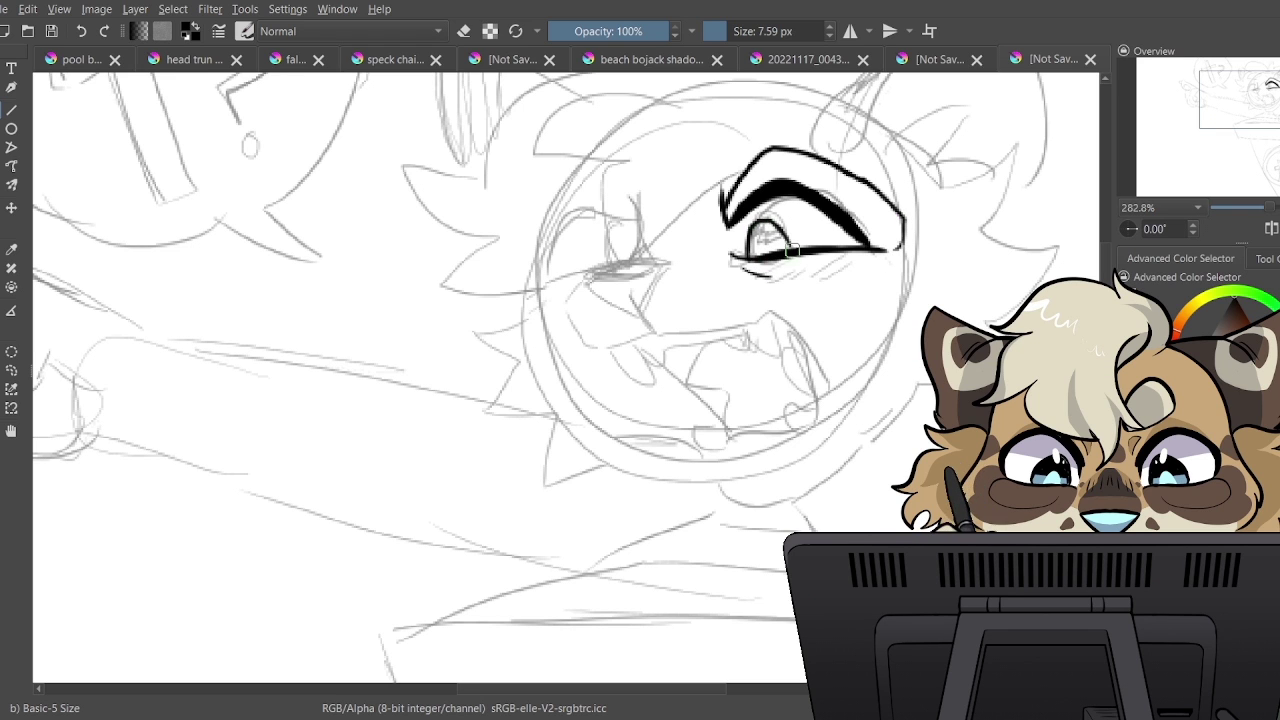
Ink the nose, the rounded muzzle around it and the upper lip line running to the mouth corner
mouse_move(664, 262)
mouse_down()
mouse_move(577, 321)
mouse_move(580, 336)
mouse_move(609, 350)
mouse_move(646, 332)
mouse_move(712, 331)
mouse_up()
mouse_move(585, 281)
mouse_down()
mouse_move(634, 318)
mouse_move(662, 286)
mouse_move(588, 286)
mouse_move(642, 322)
mouse_move(631, 296)
mouse_up()
drag(698, 332, 750, 326)
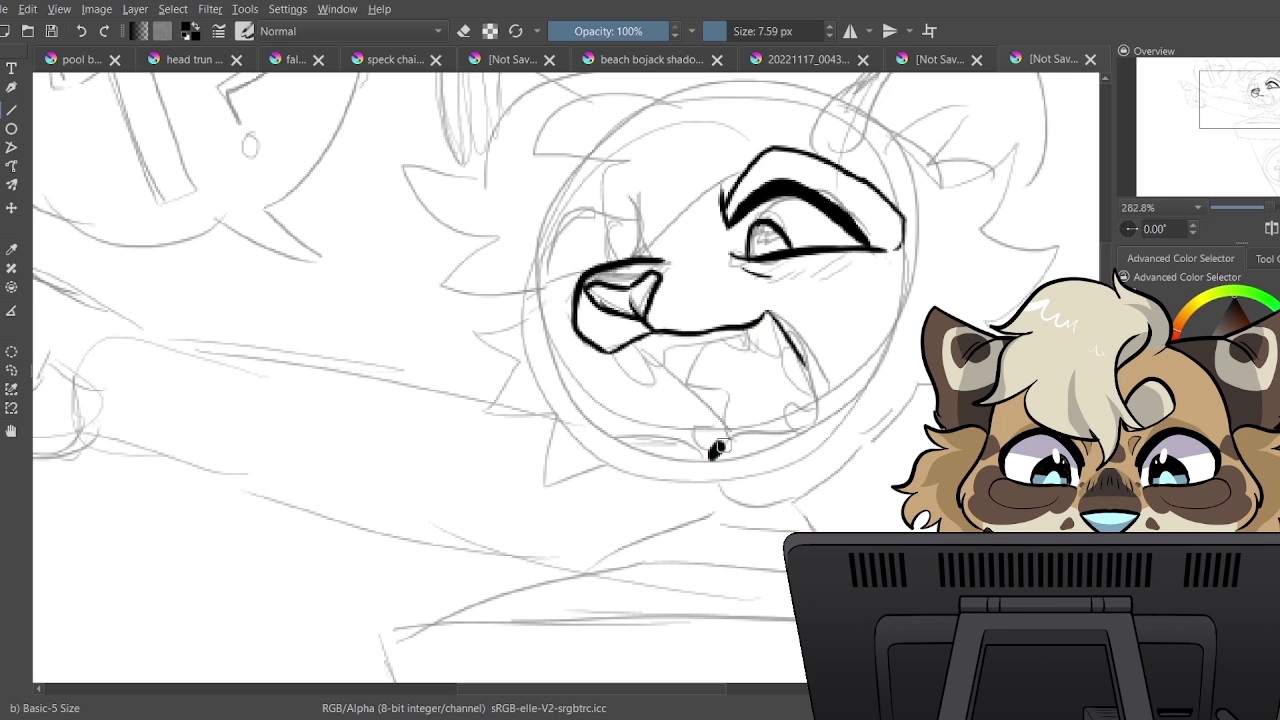
Ink the open mouth with a thick lower lip, upper and lower fangs, and the tongue inside
drag(715, 452, 790, 441)
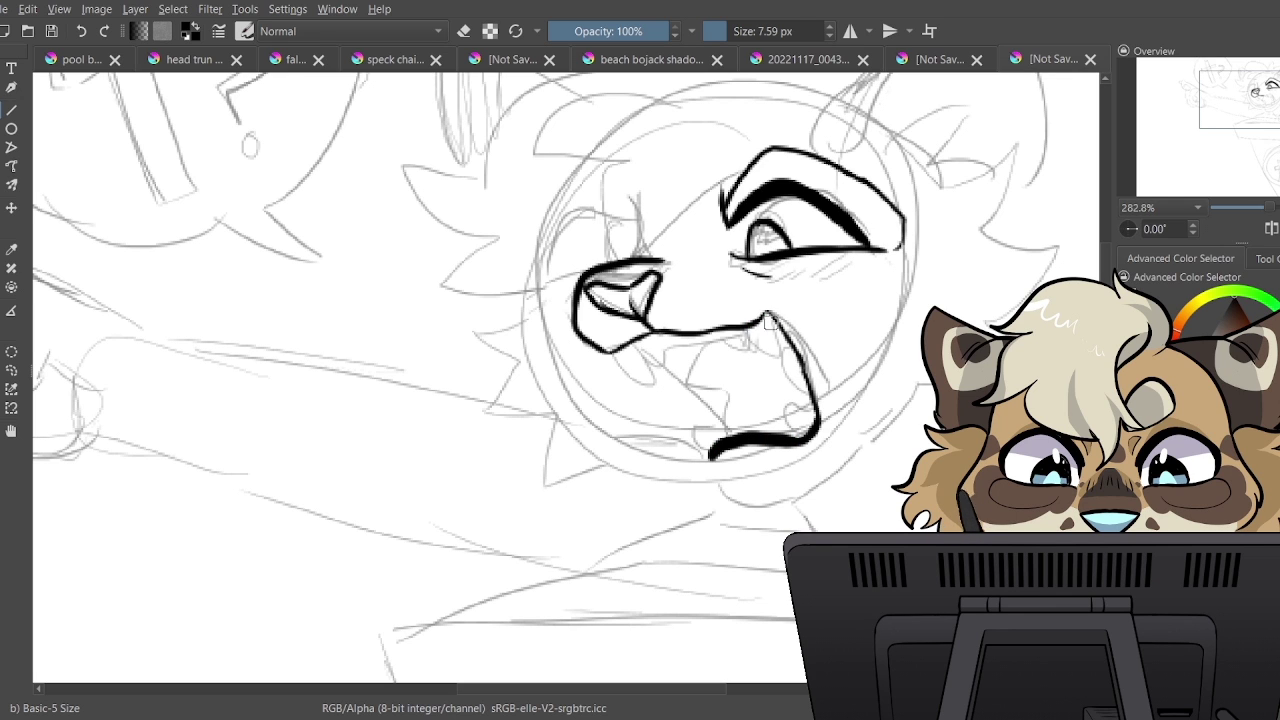
drag(767, 316, 805, 372)
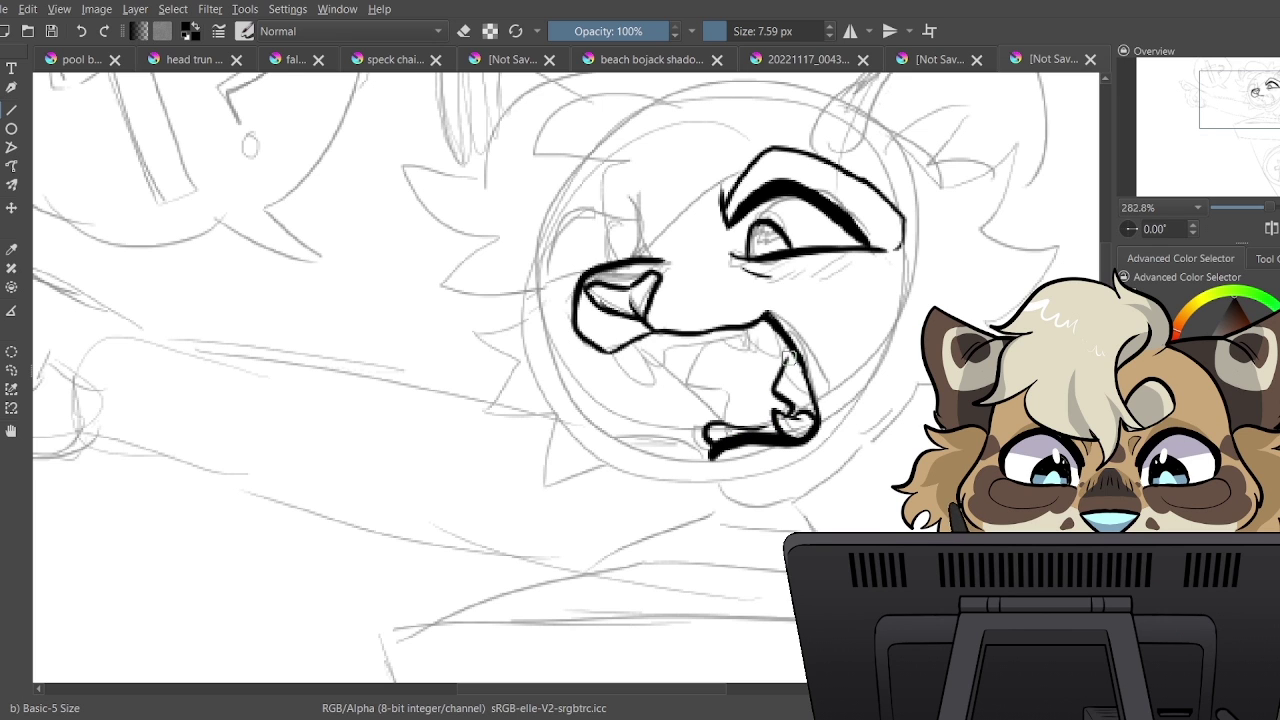
drag(745, 335, 778, 366)
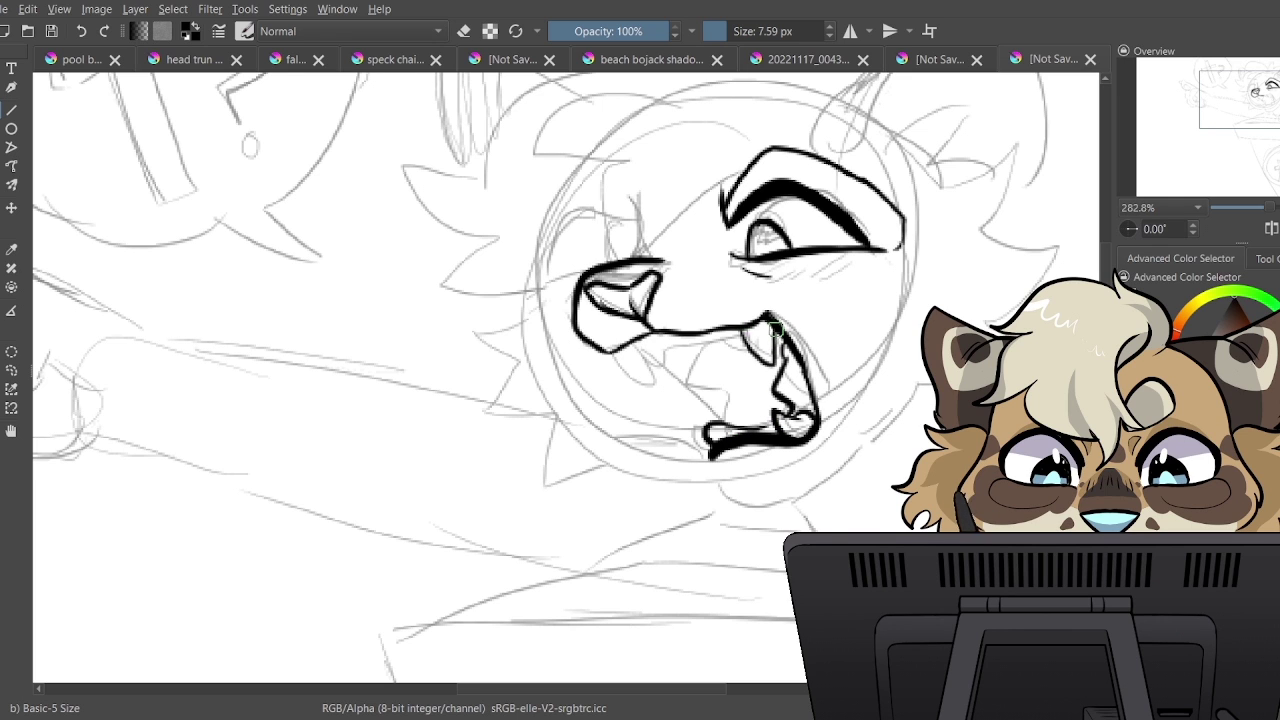
mouse_move(618, 348)
mouse_down()
mouse_move(630, 360)
mouse_move(721, 344)
mouse_up()
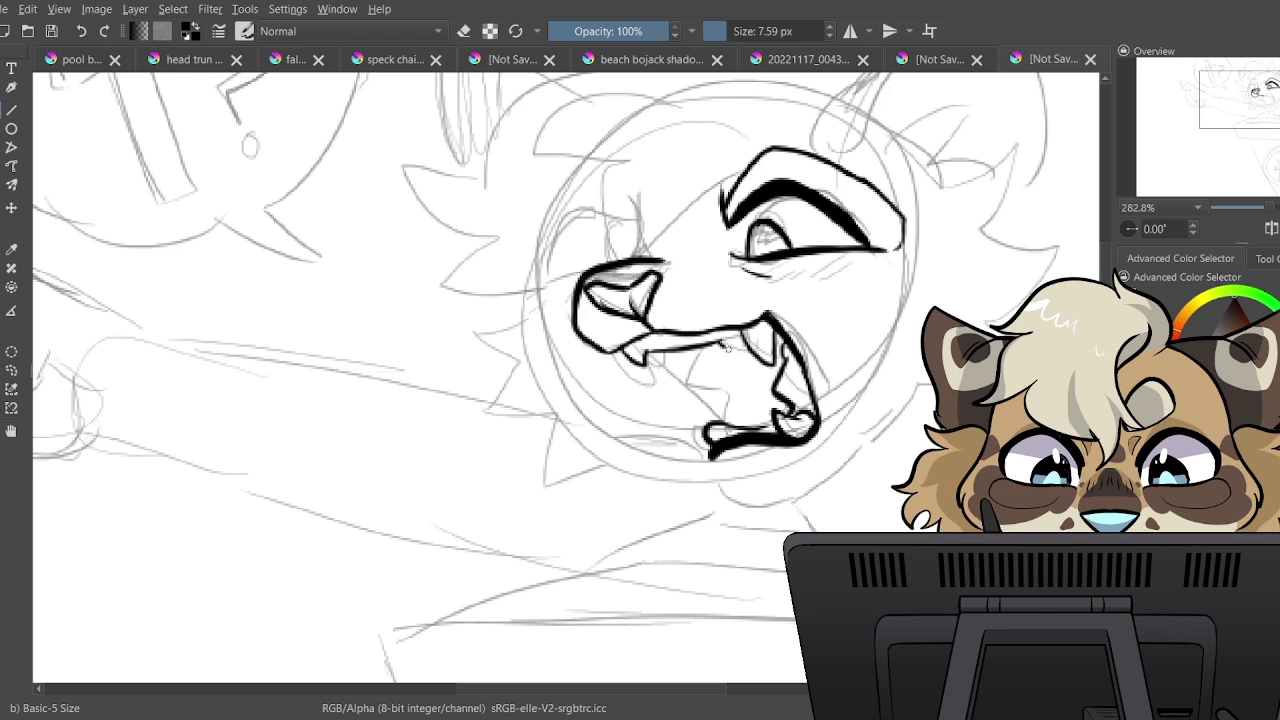
mouse_move(620, 350)
mouse_down()
mouse_move(643, 382)
mouse_move(725, 389)
mouse_move(729, 417)
mouse_move(755, 381)
mouse_move(747, 421)
mouse_up()
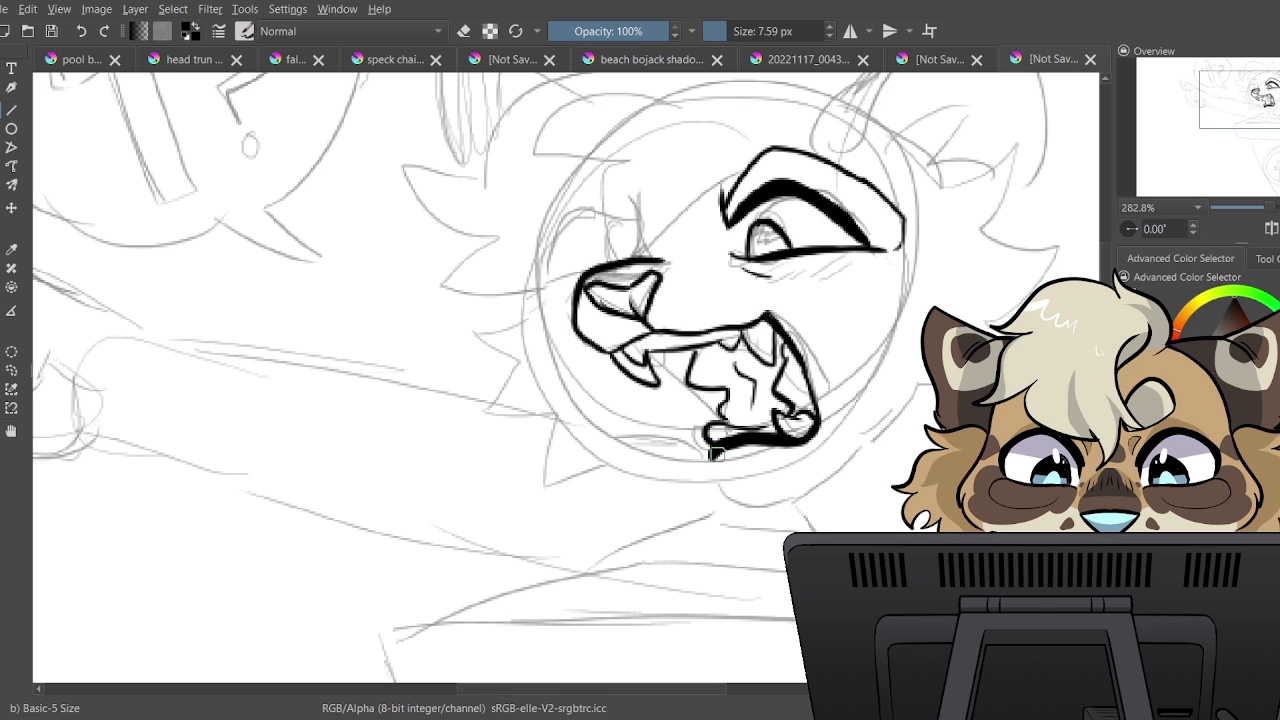
Ink the chin and jaw curve below the mouth and short blush strokes under the wide eye
drag(818, 481, 870, 394)
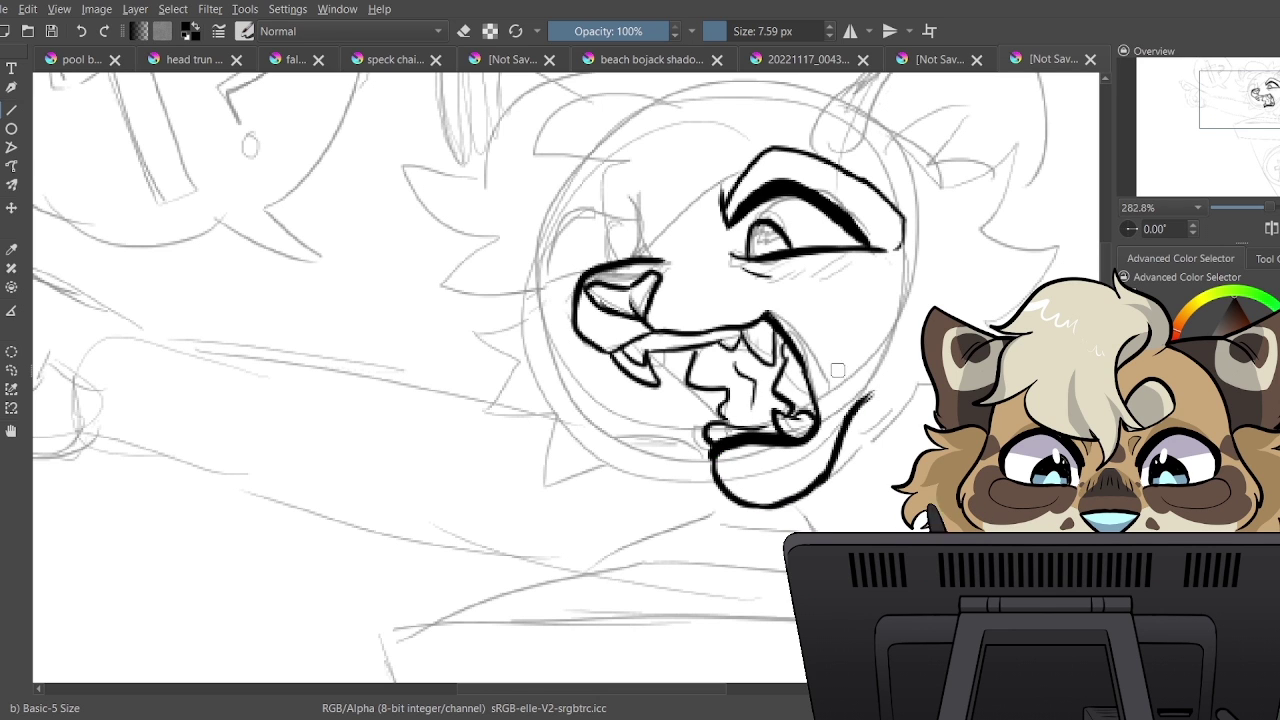
drag(785, 283, 836, 271)
drag(812, 288, 845, 277)
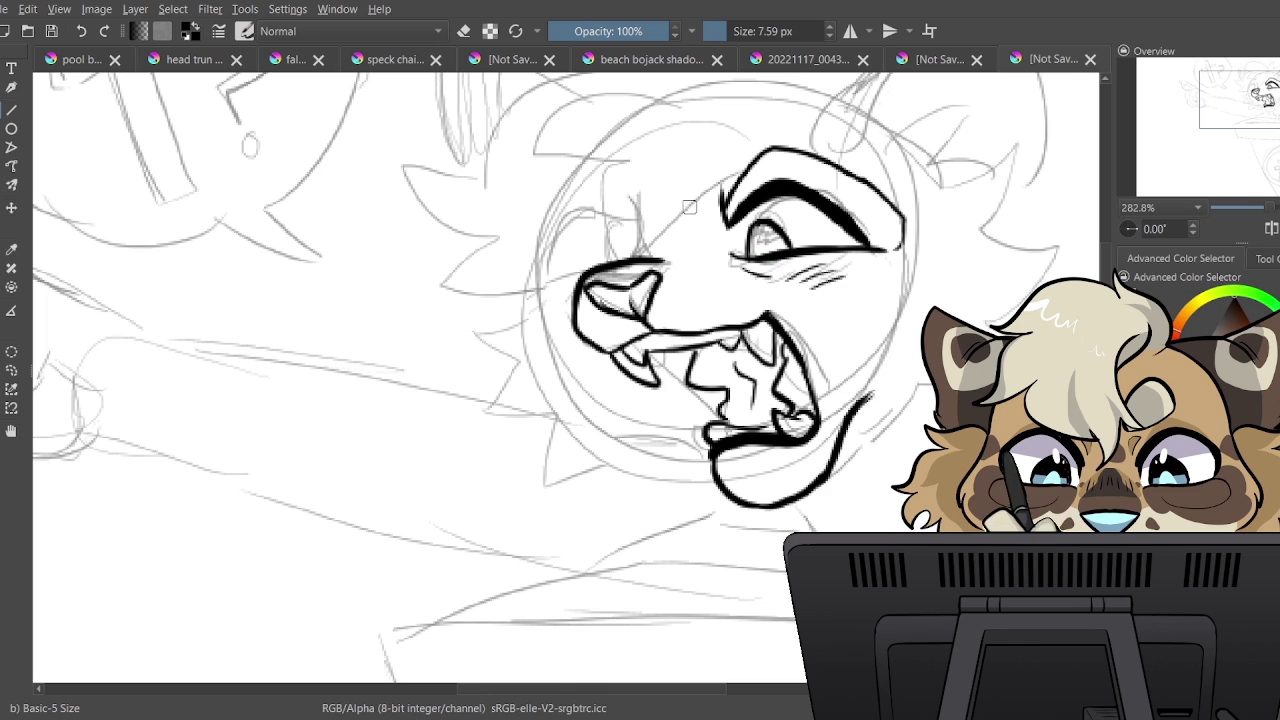
Ink the second eye behind the muzzle with its thick upper lid and iris, plus wrinkle strokes on the nose bridge
mouse_move(640, 234)
mouse_down()
mouse_move(605, 210)
mouse_move(567, 233)
mouse_move(550, 268)
mouse_up()
drag(570, 218, 616, 226)
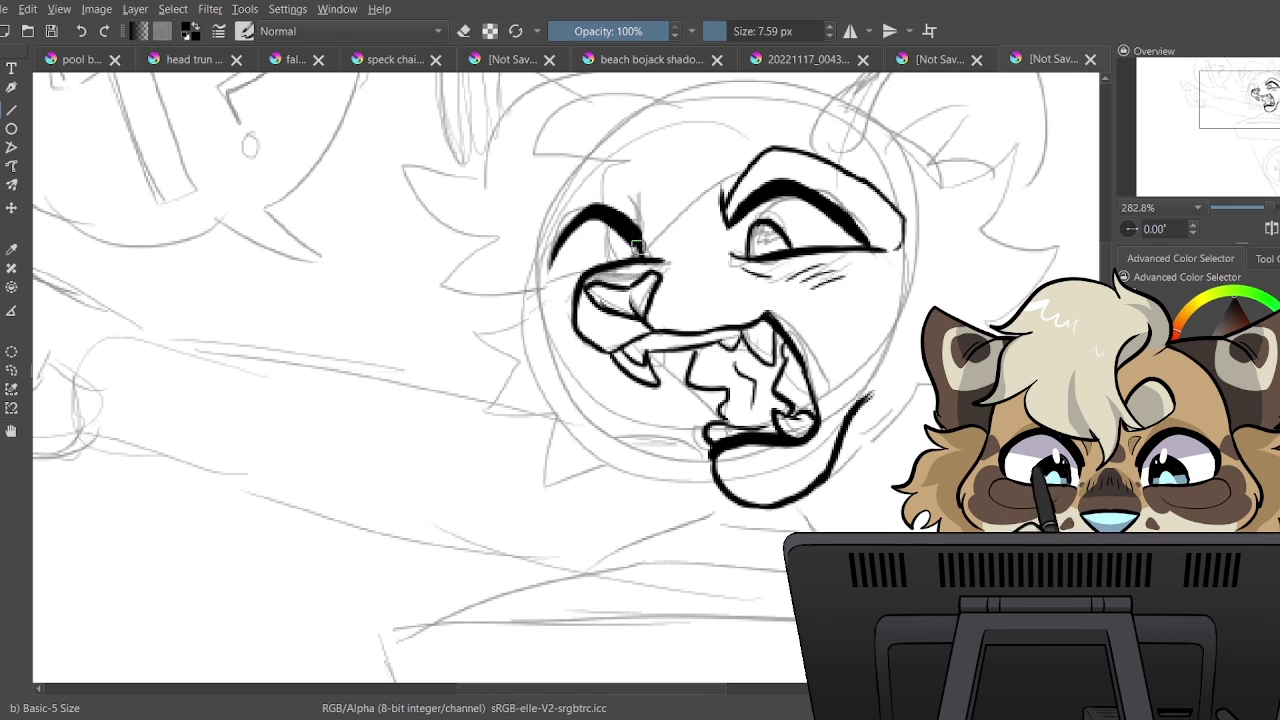
drag(550, 274, 592, 270)
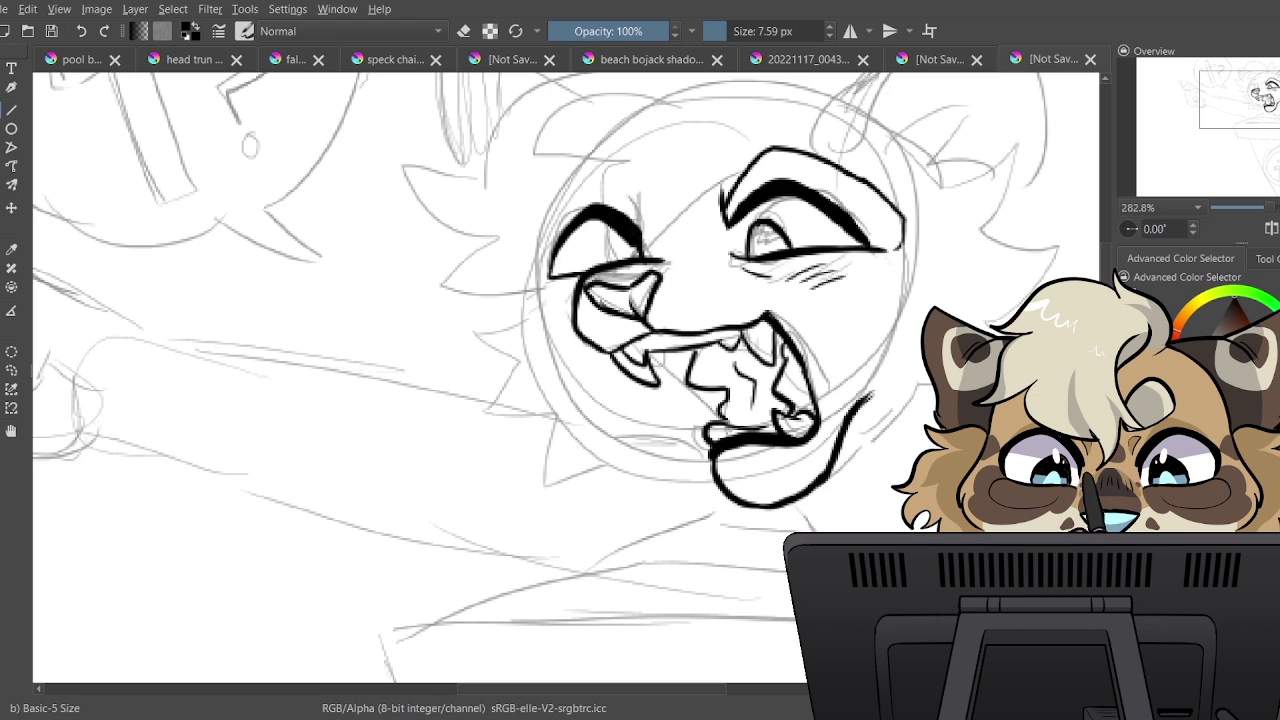
mouse_move(632, 232)
mouse_down()
mouse_move(602, 262)
mouse_move(628, 237)
mouse_up()
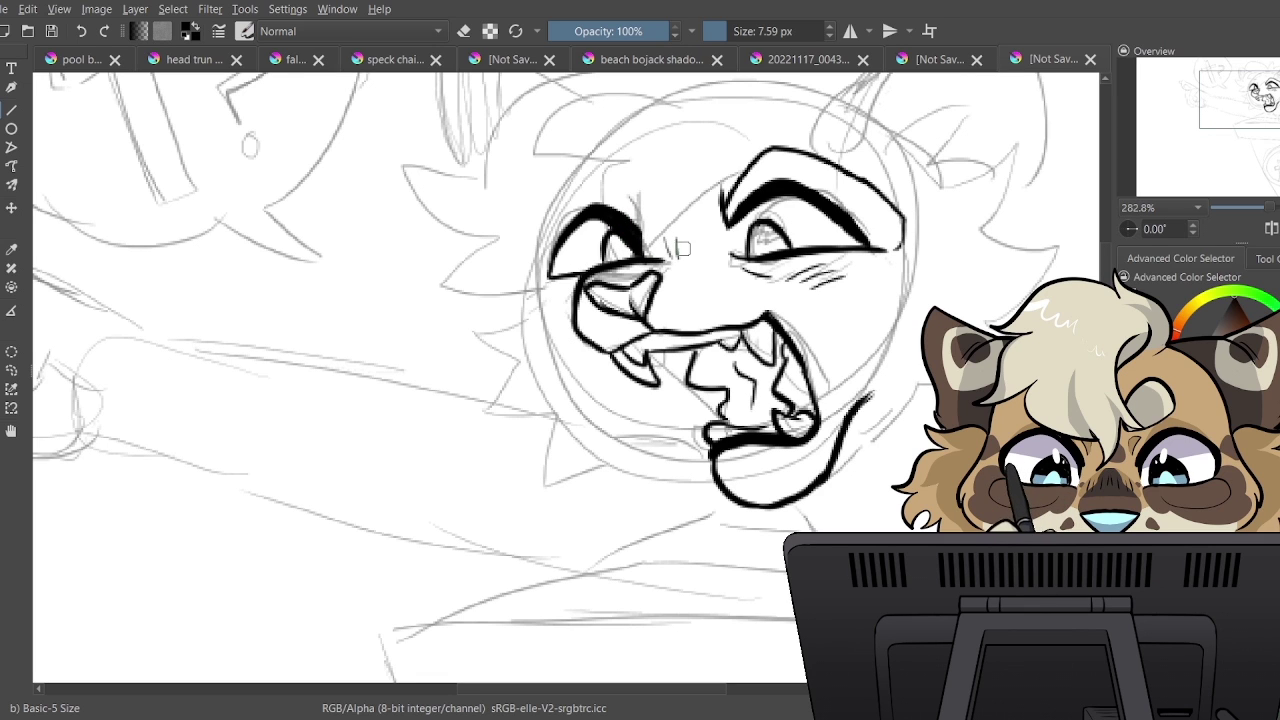
Ink the spiky cheek fur on both sides of the face
mouse_move(556, 274)
mouse_down()
mouse_move(480, 309)
mouse_move(529, 335)
mouse_move(515, 373)
mouse_move(534, 401)
mouse_up()
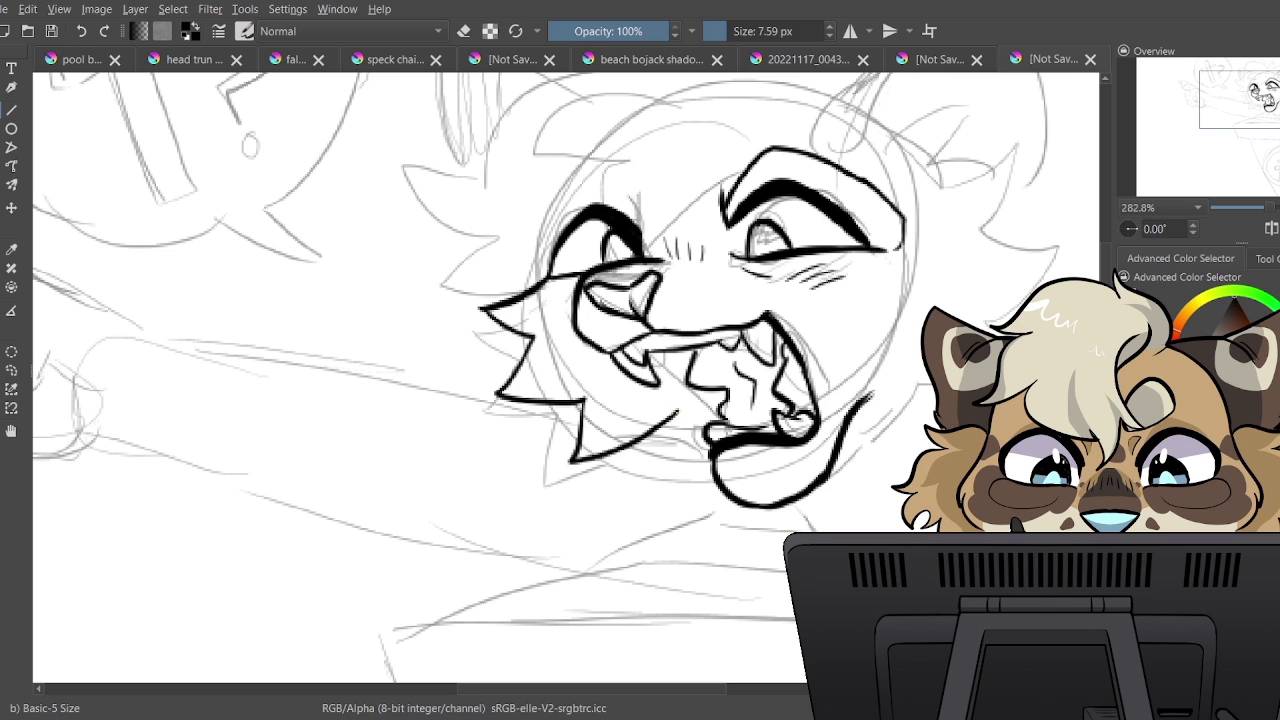
mouse_move(930, 205)
mouse_down()
mouse_move(1026, 165)
mouse_move(1001, 212)
mouse_move(1054, 249)
mouse_move(1052, 282)
mouse_up()
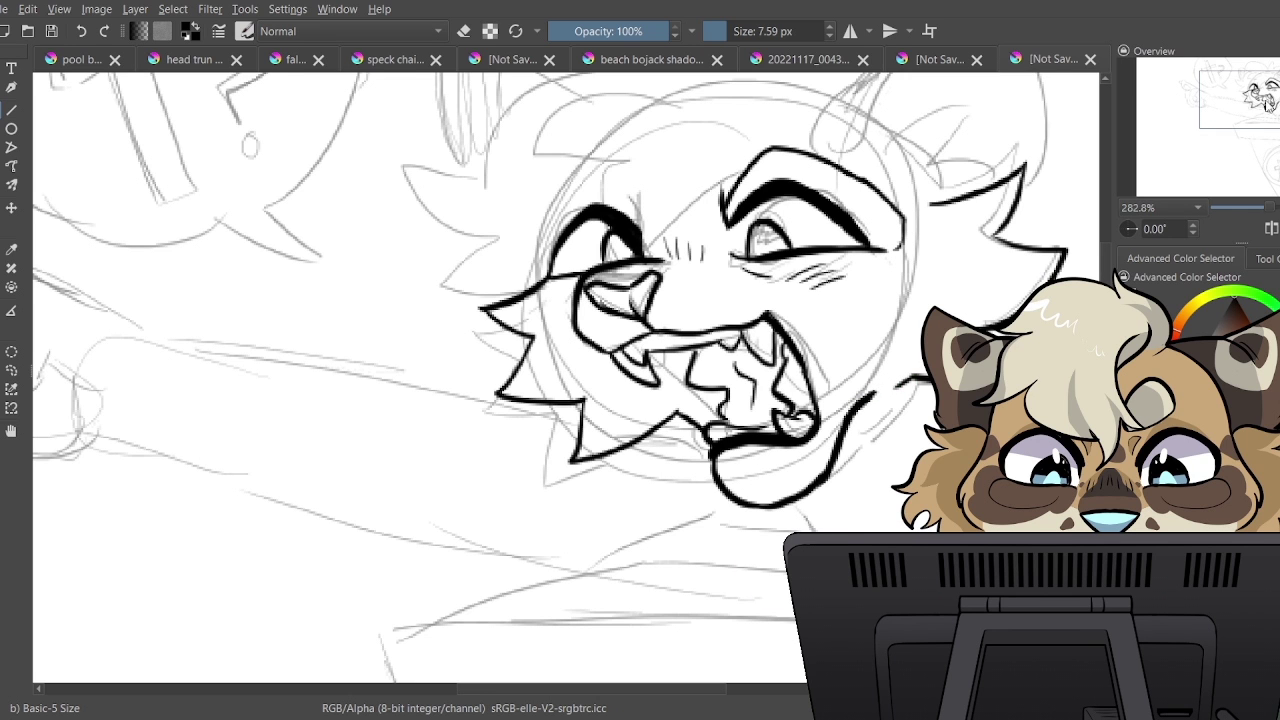
Ink the hair: the curled fringe over the forehead, the large top curve, the side locks and the upright tufts
drag(1219, 104, 1217, 92)
mouse_move(706, 238)
mouse_down()
mouse_move(659, 216)
mouse_move(622, 336)
mouse_up()
drag(656, 376, 762, 292)
mouse_move(774, 195)
mouse_down()
mouse_move(539, 156)
mouse_move(526, 227)
mouse_move(622, 179)
mouse_up()
mouse_move(527, 216)
mouse_down()
mouse_move(495, 320)
mouse_move(482, 310)
mouse_move(540, 420)
mouse_up()
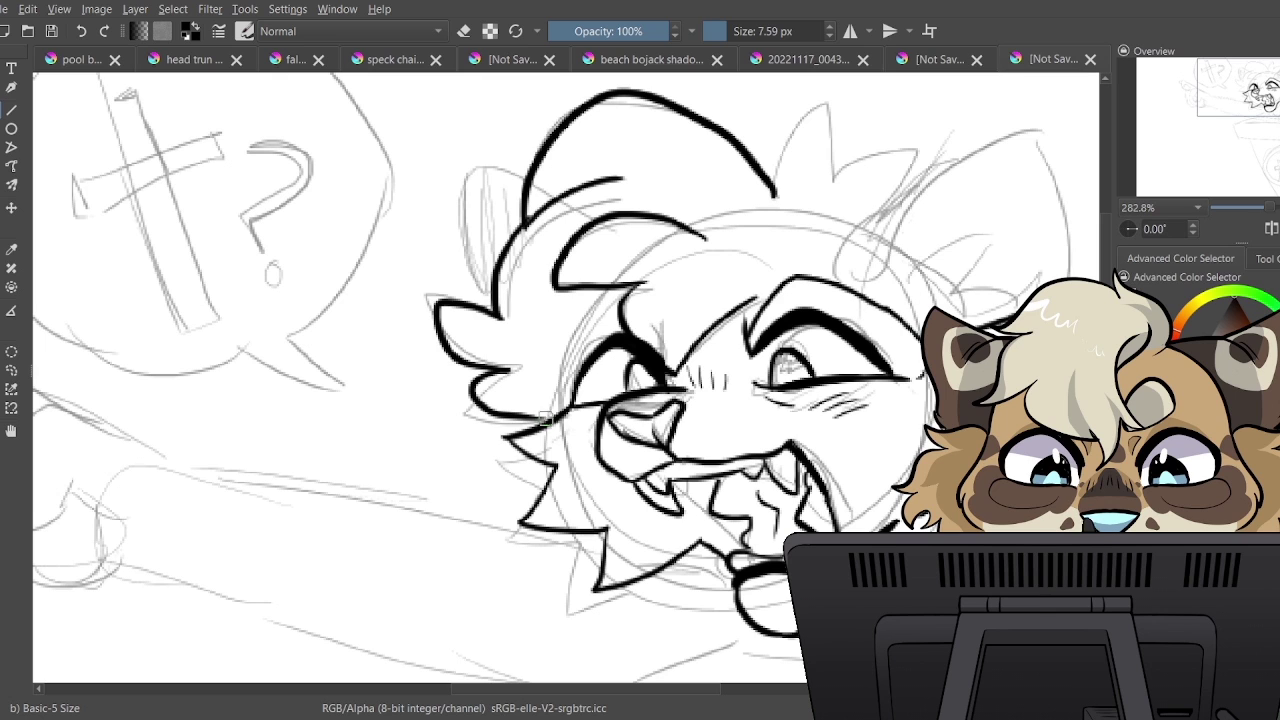
mouse_move(775, 195)
mouse_down()
mouse_move(791, 131)
mouse_move(835, 155)
mouse_move(830, 180)
mouse_move(911, 175)
mouse_move(892, 206)
mouse_up()
Ink both ears, adding inner fur tufts to the larger one and the small far ear behind the hair
mouse_move(876, 280)
mouse_down()
mouse_move(909, 221)
mouse_move(1049, 153)
mouse_move(1058, 280)
mouse_up()
drag(946, 178, 840, 258)
drag(888, 212, 905, 194)
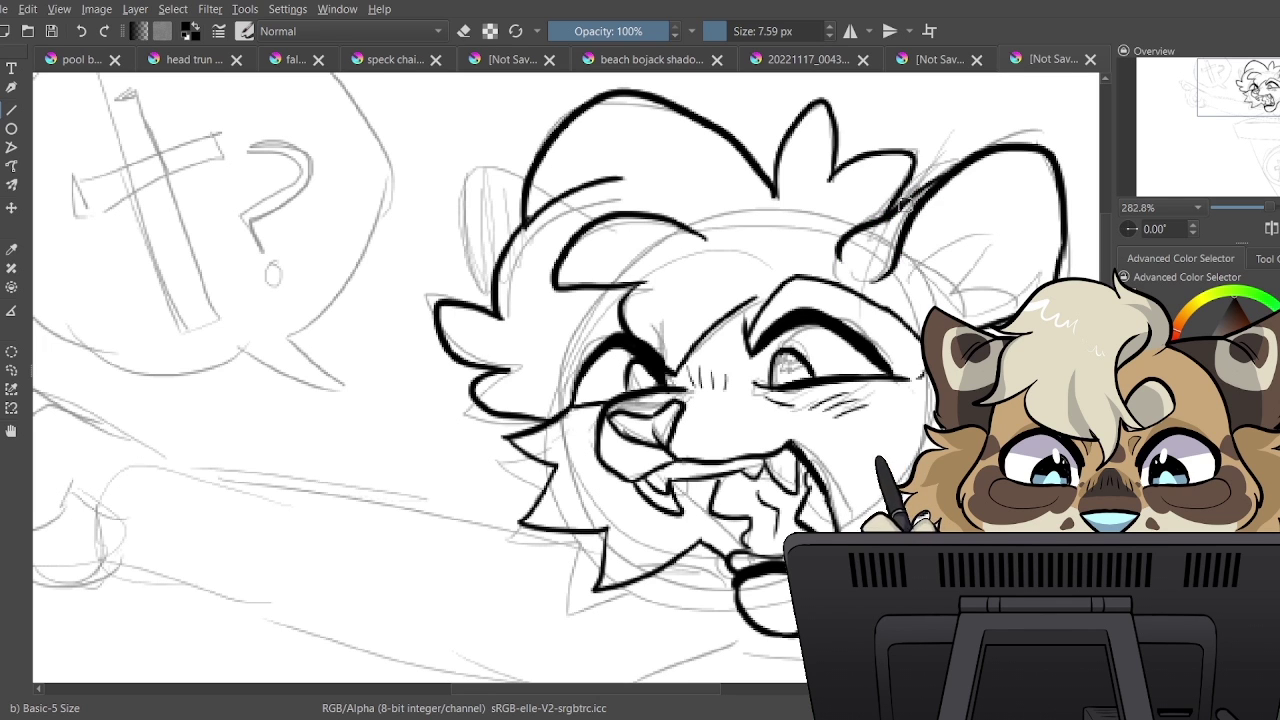
mouse_move(900, 248)
mouse_down()
mouse_move(947, 257)
mouse_move(944, 303)
mouse_move(984, 323)
mouse_up()
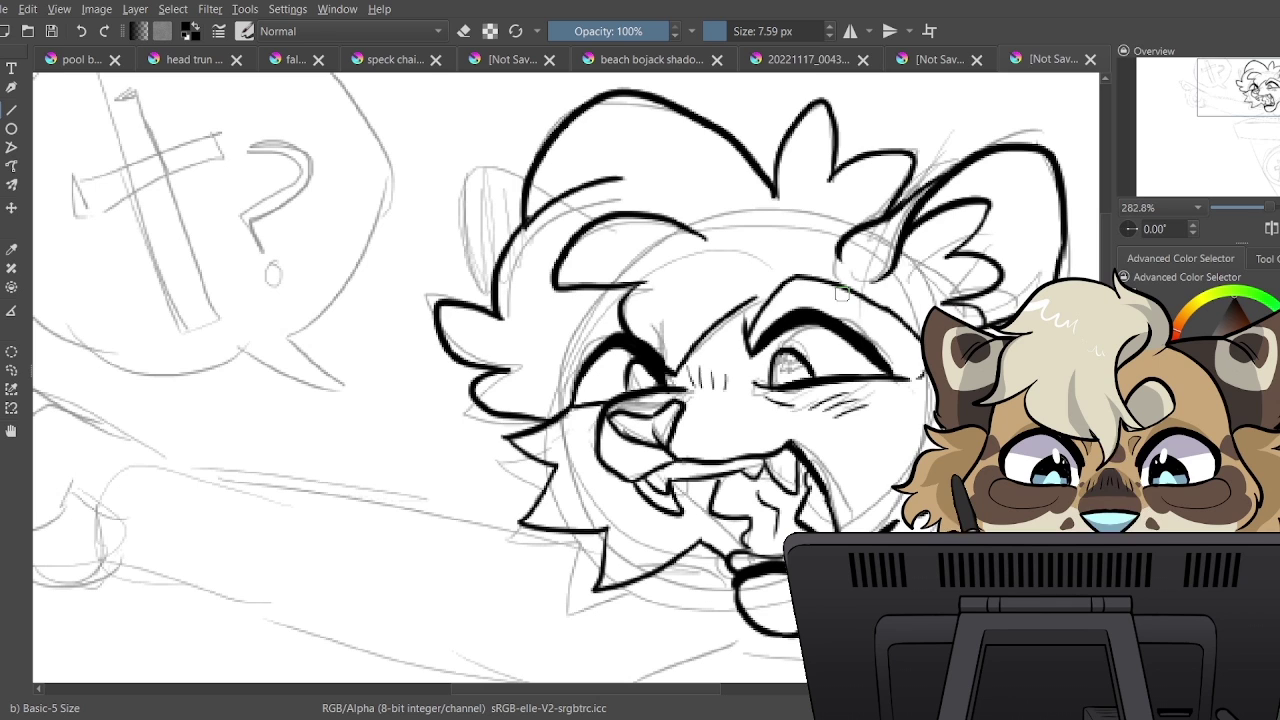
mouse_move(524, 180)
mouse_down()
mouse_move(471, 181)
mouse_move(492, 288)
mouse_up()
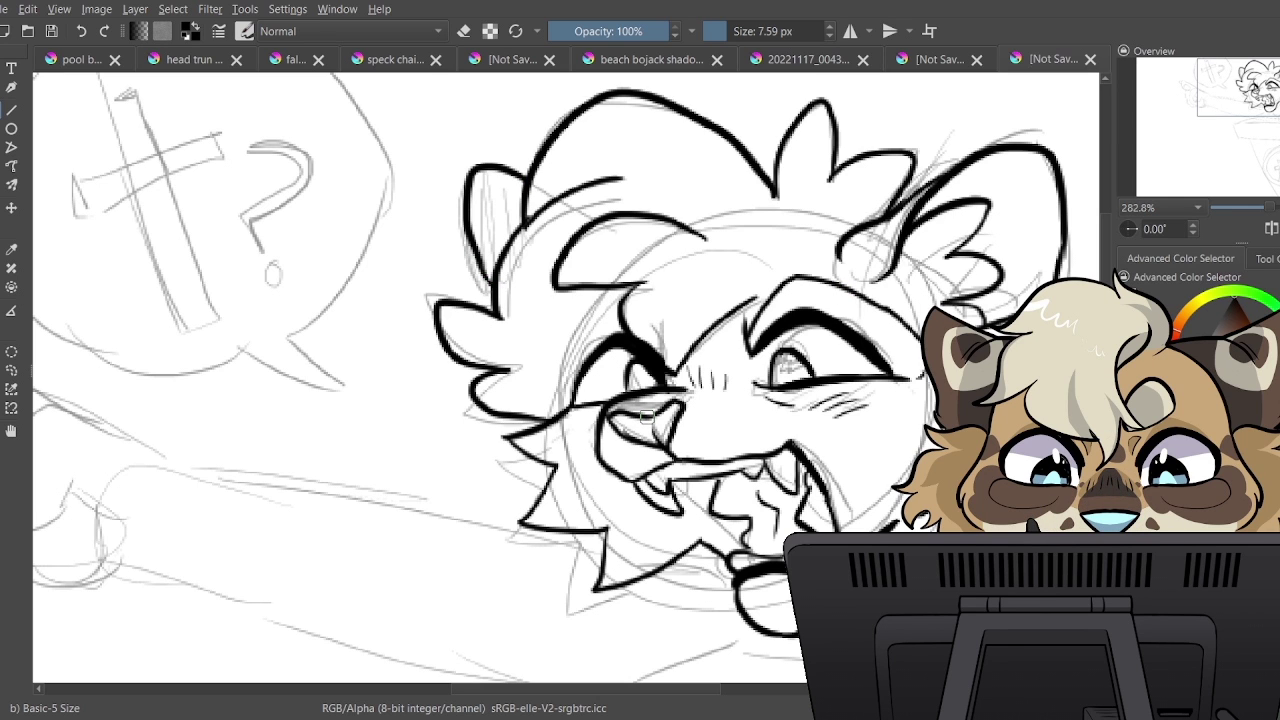
Ink the furrowed brow above the far eye and check the line art with the sketch temporarily hidden
mouse_move(657, 313)
mouse_down()
mouse_move(662, 341)
mouse_move(570, 368)
mouse_up()
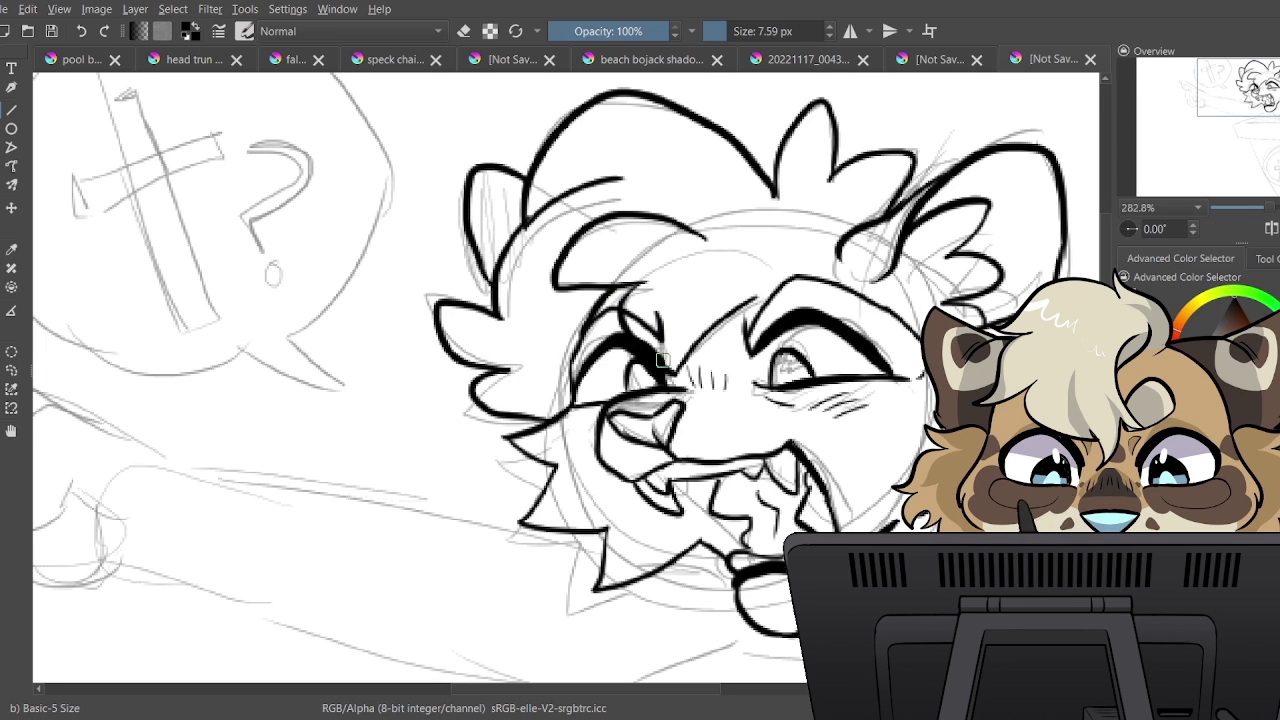
click(1128, 590)
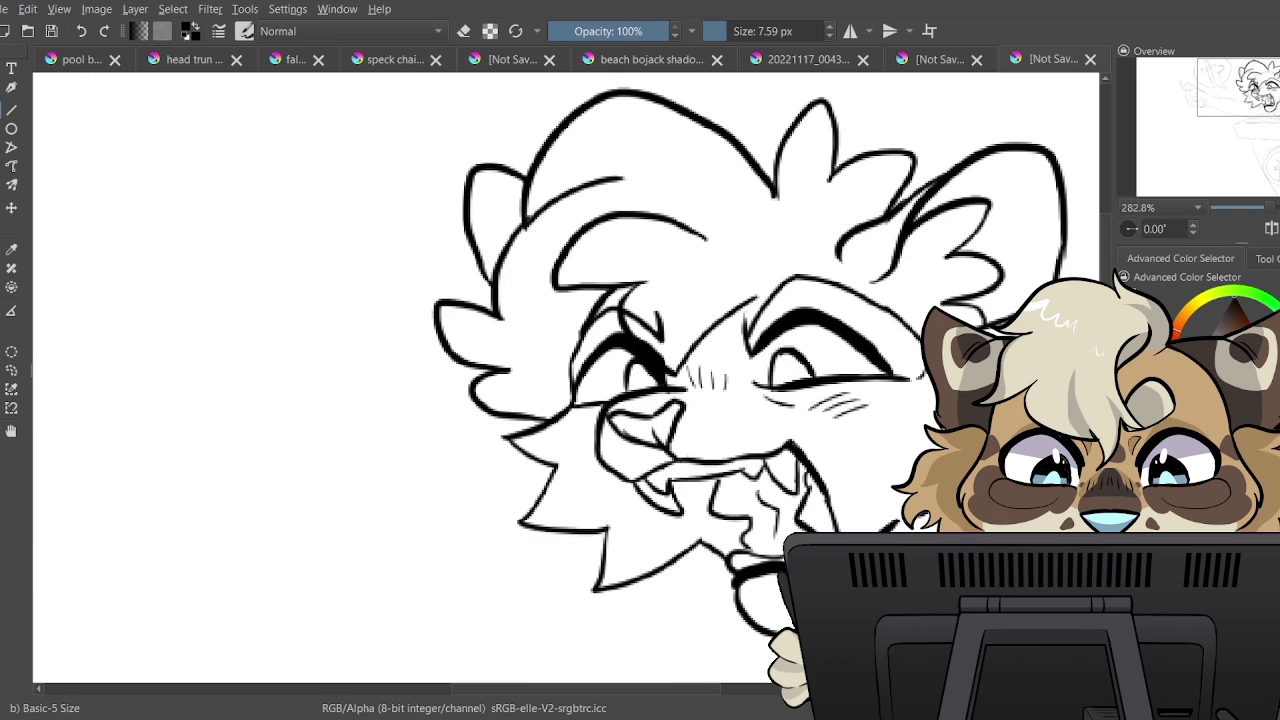
click(1128, 590)
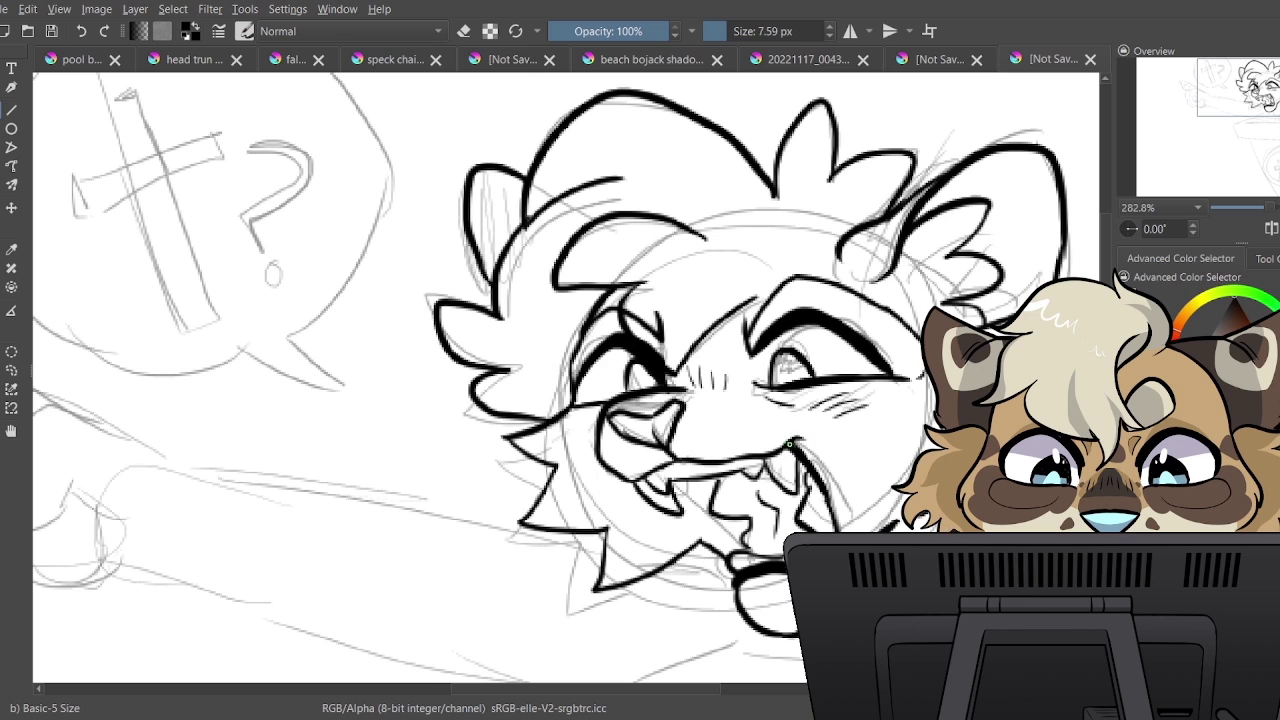
Ink the paw resting on the podium: the curled fingers, the back of the hand and the start of the forearm
drag(1262, 91, 1279, 116)
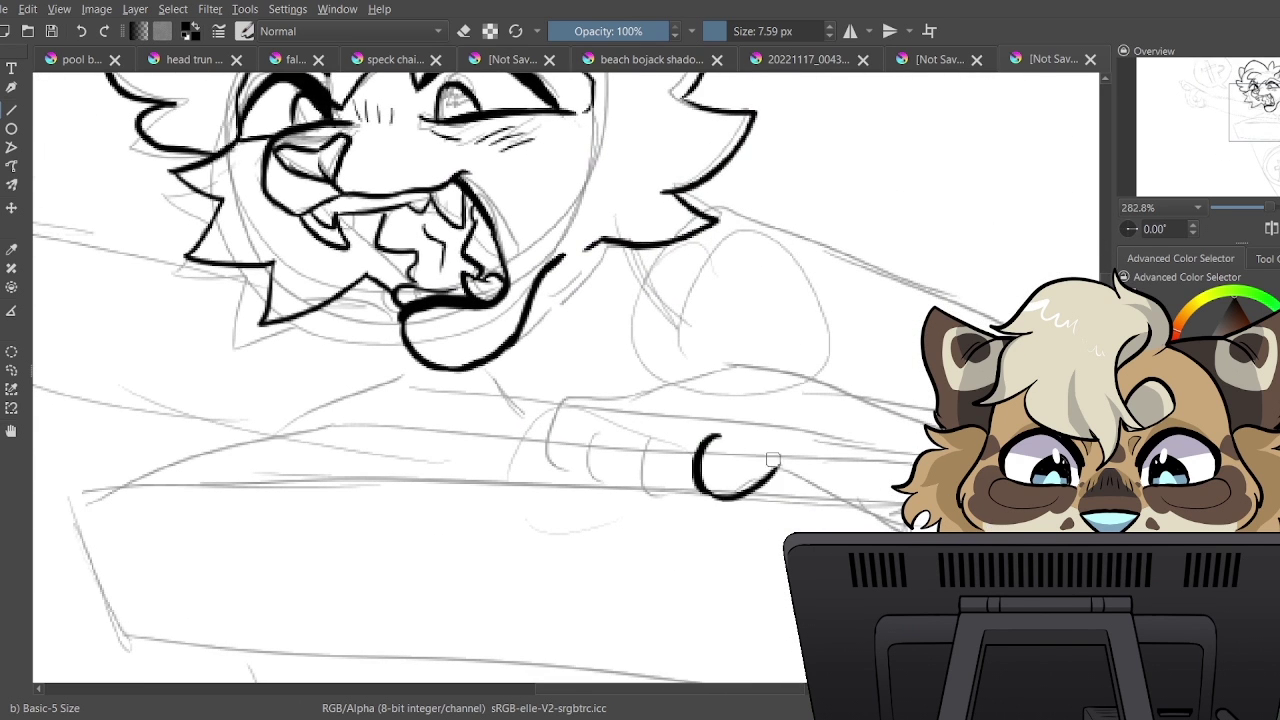
drag(655, 427, 647, 486)
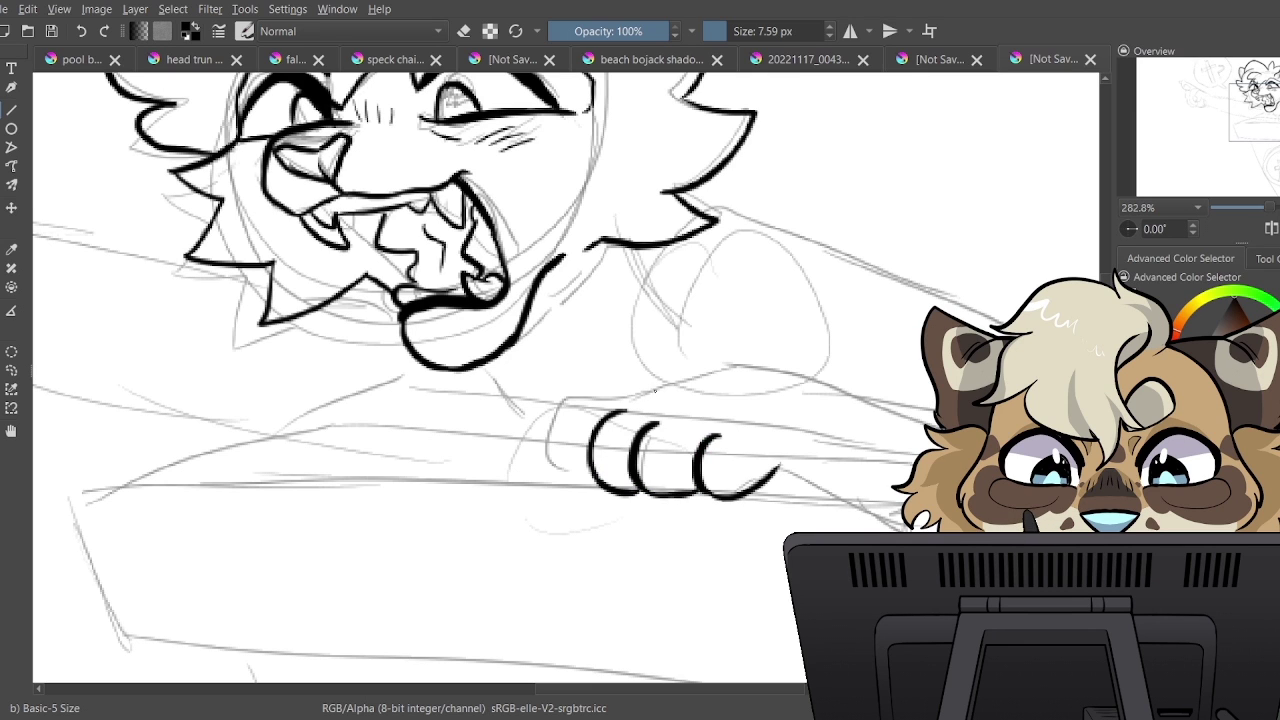
mouse_move(655, 390)
mouse_down()
mouse_move(616, 396)
mouse_move(584, 447)
mouse_up()
mouse_move(659, 399)
mouse_down()
mouse_move(730, 359)
mouse_move(873, 388)
mouse_up()
drag(787, 458, 988, 553)
mouse_move(960, 460)
mouse_down()
mouse_move(952, 400)
mouse_move(746, 332)
mouse_up()
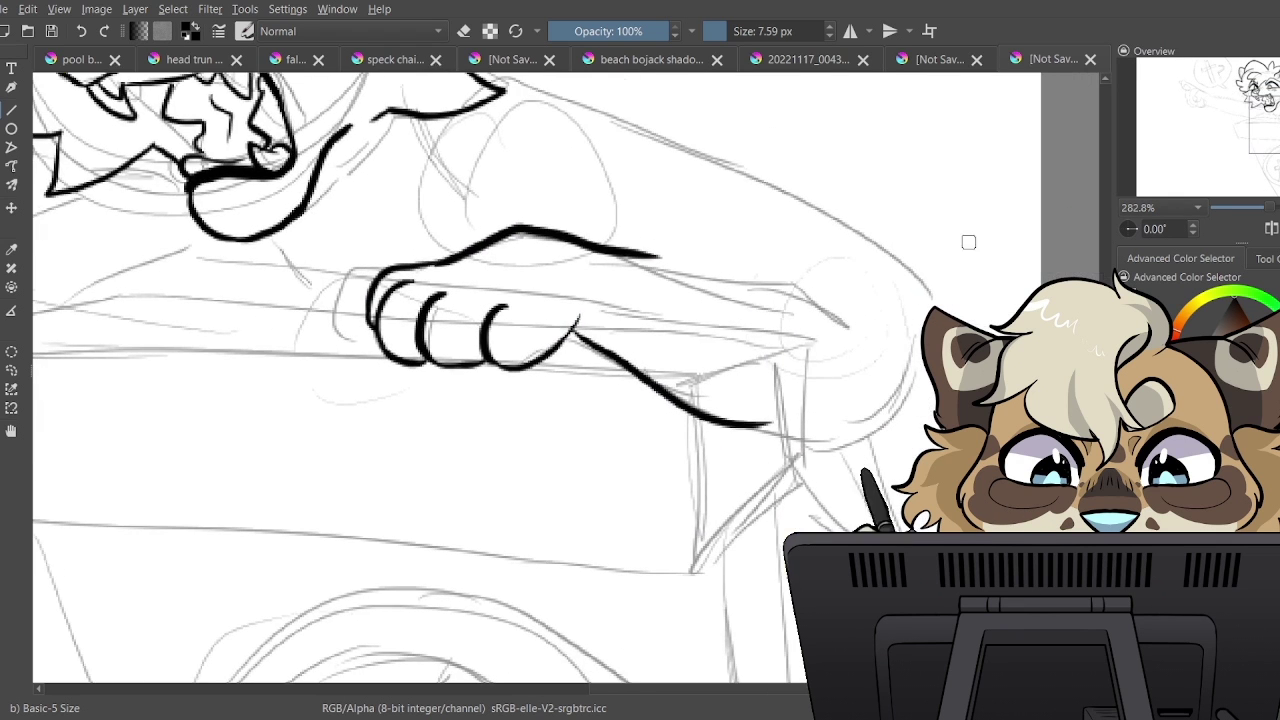
Ink the rest of the bent arm: both forearm edges, the shoulder fur tufts and the upper arm down toward the elbow
mouse_move(654, 254)
mouse_down()
mouse_move(757, 266)
mouse_move(822, 306)
mouse_up()
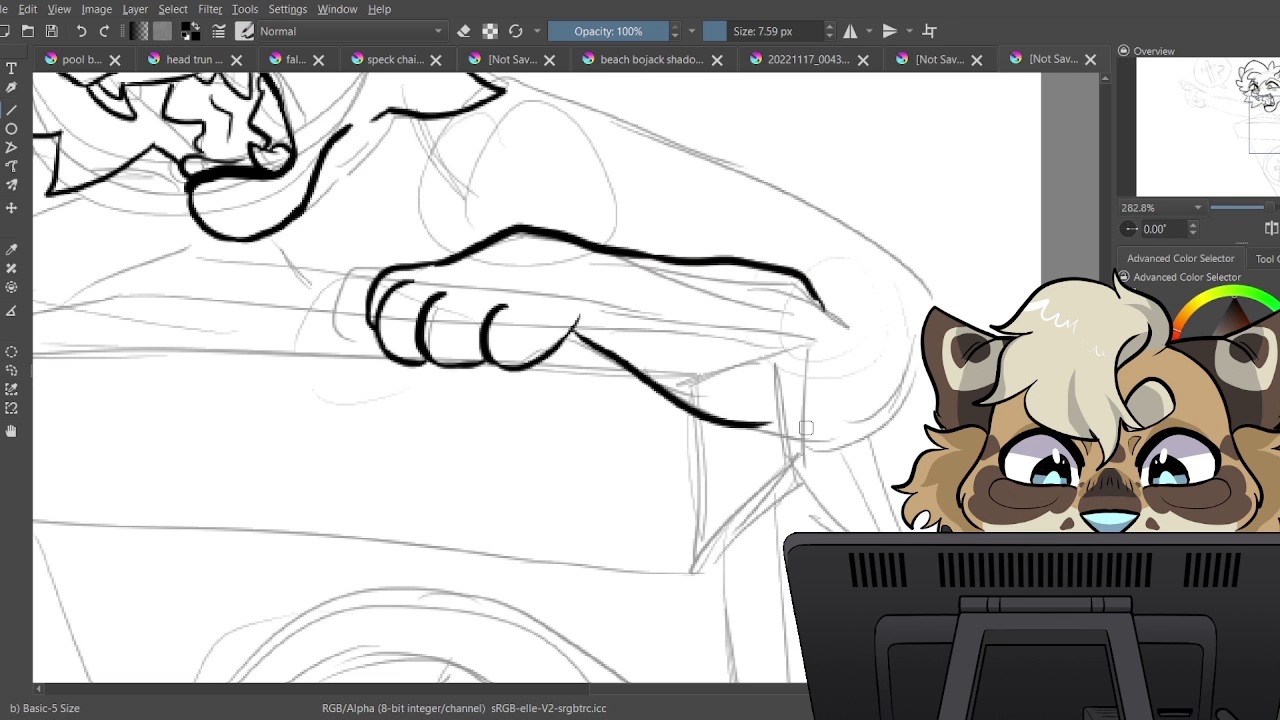
drag(765, 425, 886, 381)
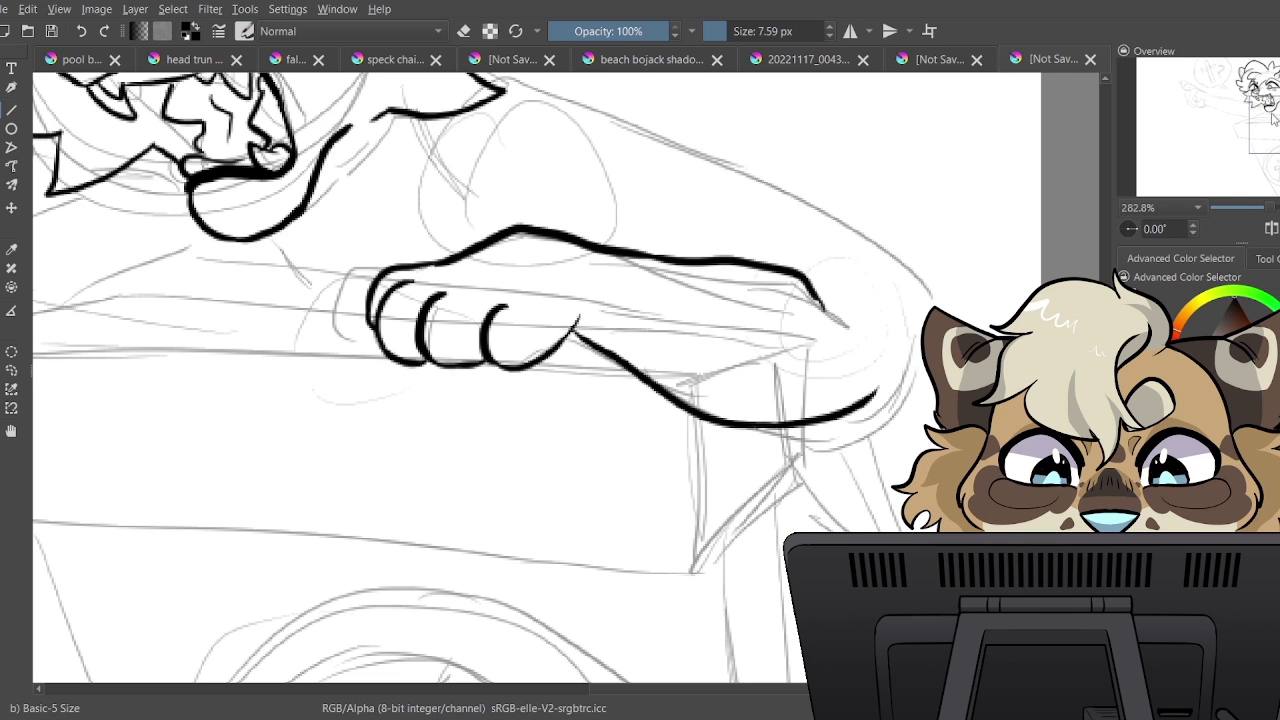
drag(772, 240, 825, 345)
mouse_move(560, 145)
mouse_down()
mouse_move(631, 133)
mouse_move(607, 181)
mouse_move(686, 183)
mouse_move(925, 355)
mouse_up()
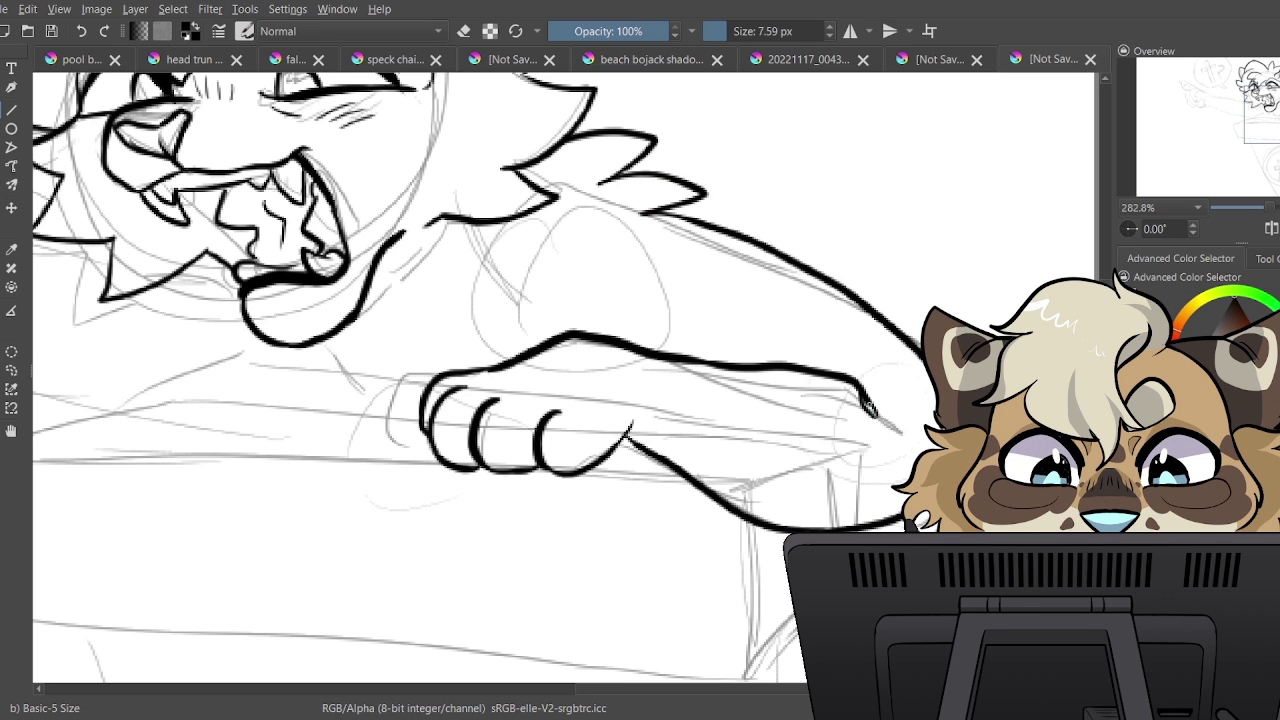
key(e)
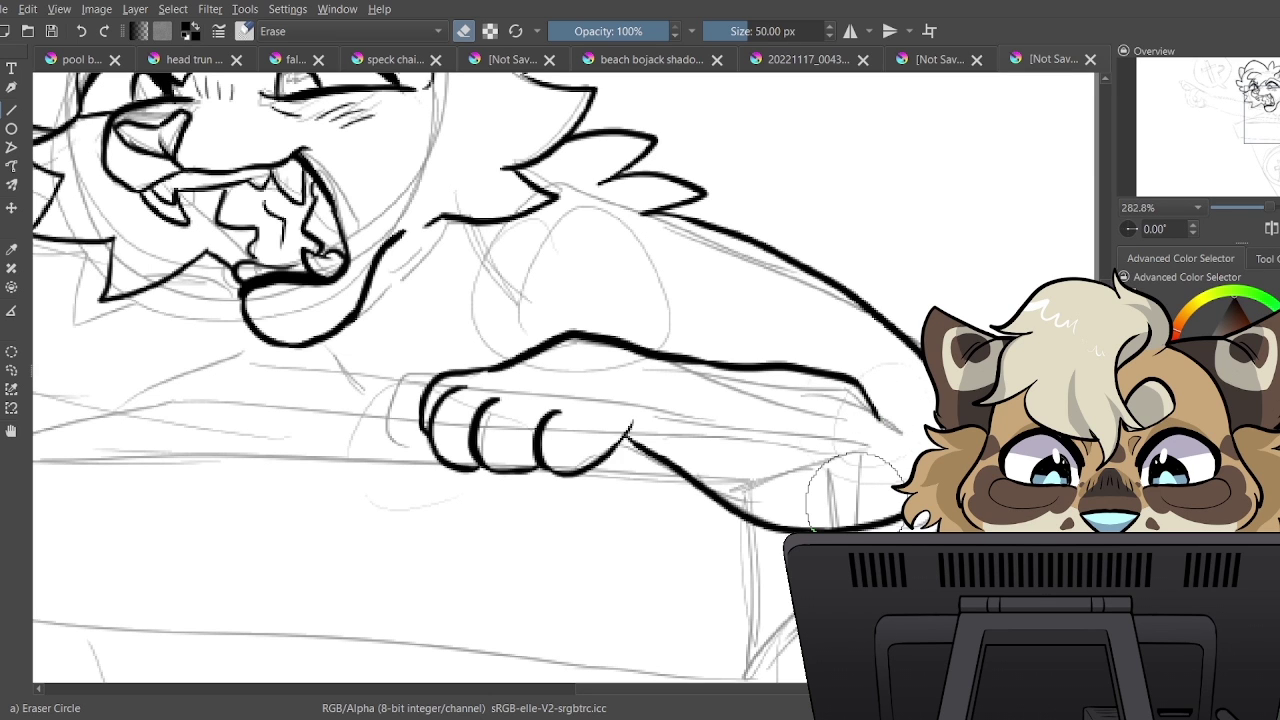
key(e)
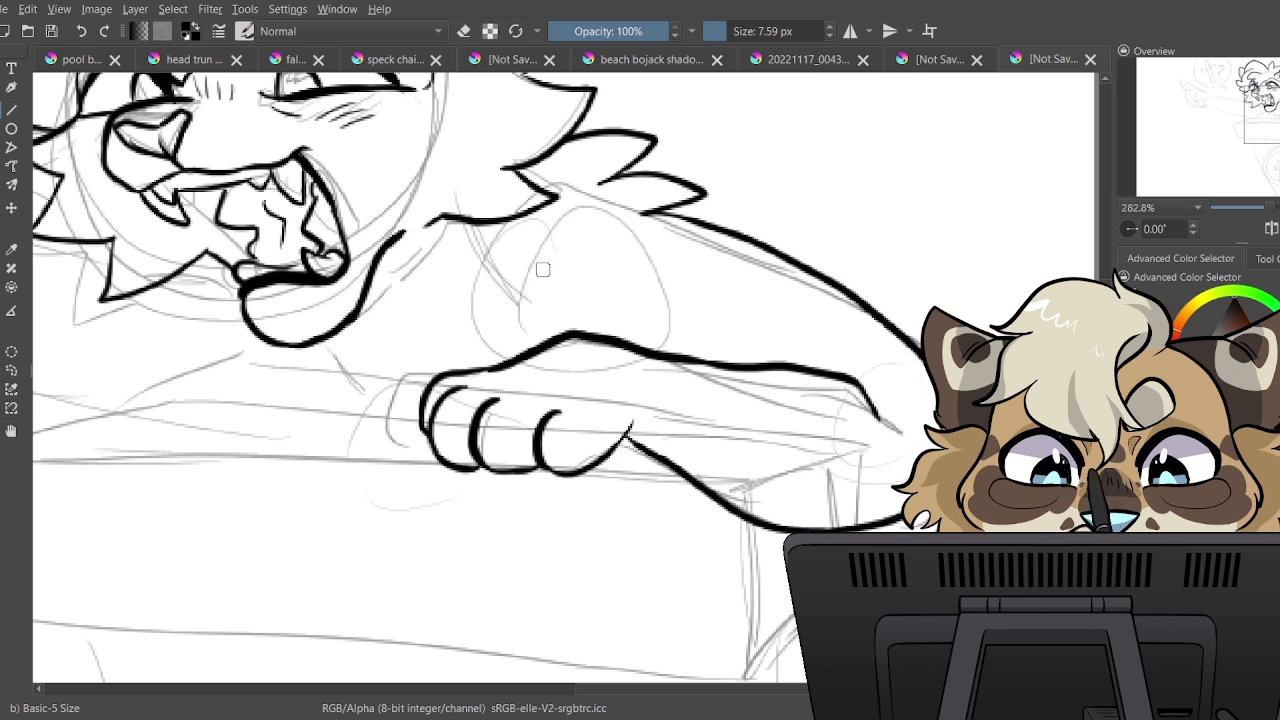
Ink the spiky chest and neck fur below the chin and beside the resting paw
mouse_move(509, 253)
mouse_down()
mouse_move(436, 242)
mouse_move(463, 290)
mouse_move(408, 295)
mouse_move(372, 420)
mouse_up()
mouse_move(224, 293)
mouse_down()
mouse_move(596, 338)
mouse_move(524, 358)
mouse_move(505, 396)
mouse_move(602, 436)
mouse_move(700, 452)
mouse_up()
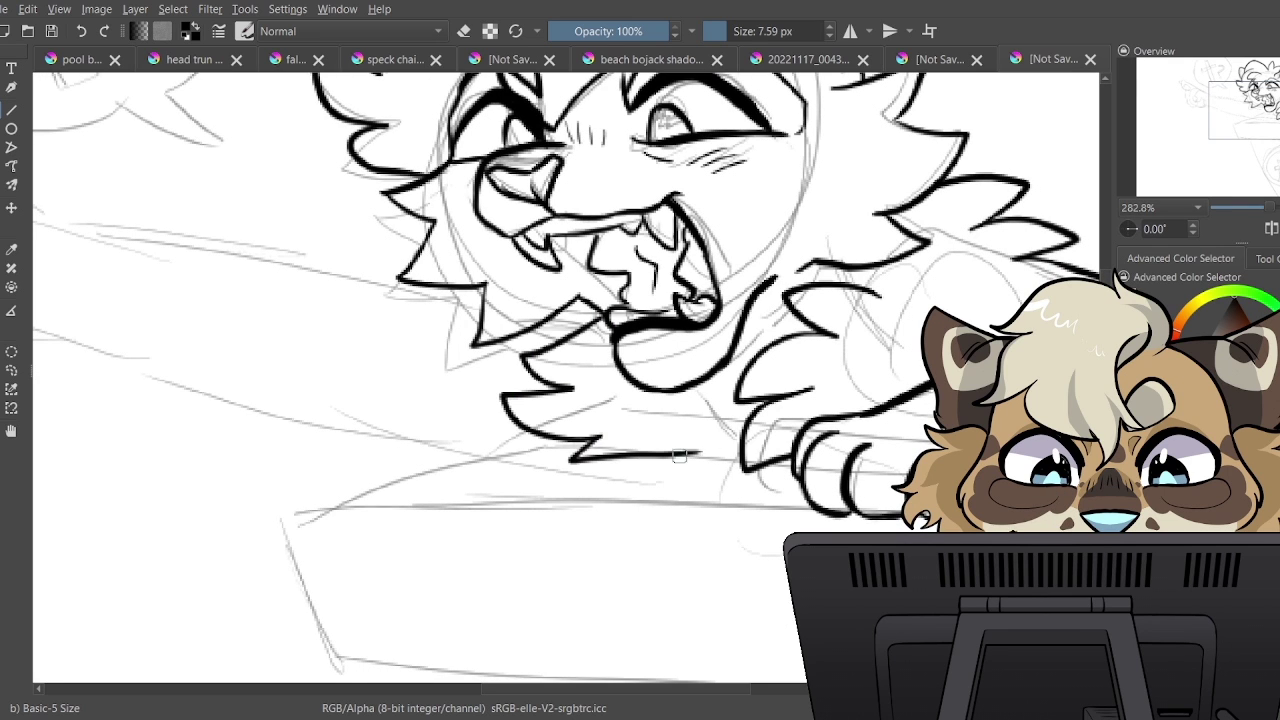
Ink the pointing hand: the extended index finger with its oval pad, the thumb and the curled fingers beneath
drag(1268, 211, 1228, 113)
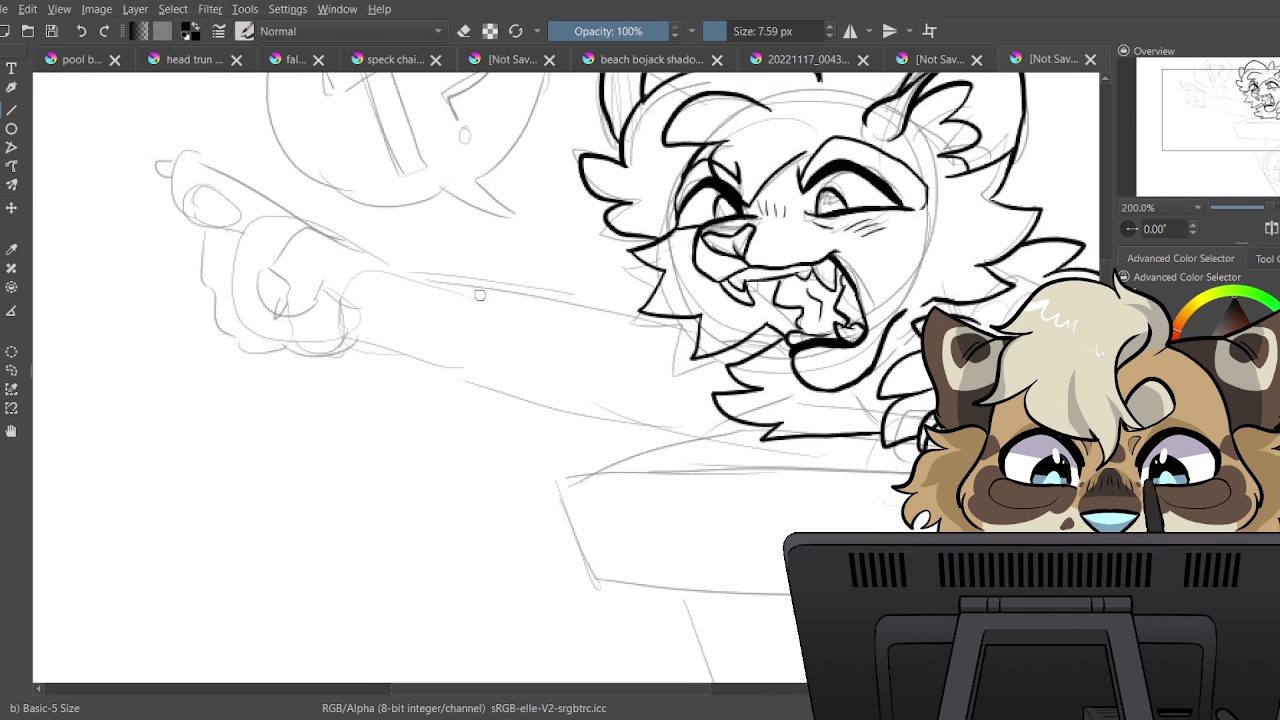
mouse_move(400, 270)
mouse_down()
mouse_move(320, 234)
mouse_move(255, 284)
mouse_move(288, 316)
mouse_move(327, 291)
mouse_move(348, 308)
mouse_up()
mouse_move(310, 232)
mouse_down()
mouse_move(206, 170)
mouse_move(183, 220)
mouse_move(241, 241)
mouse_move(184, 225)
mouse_move(179, 208)
mouse_move(220, 233)
mouse_move(220, 192)
mouse_up()
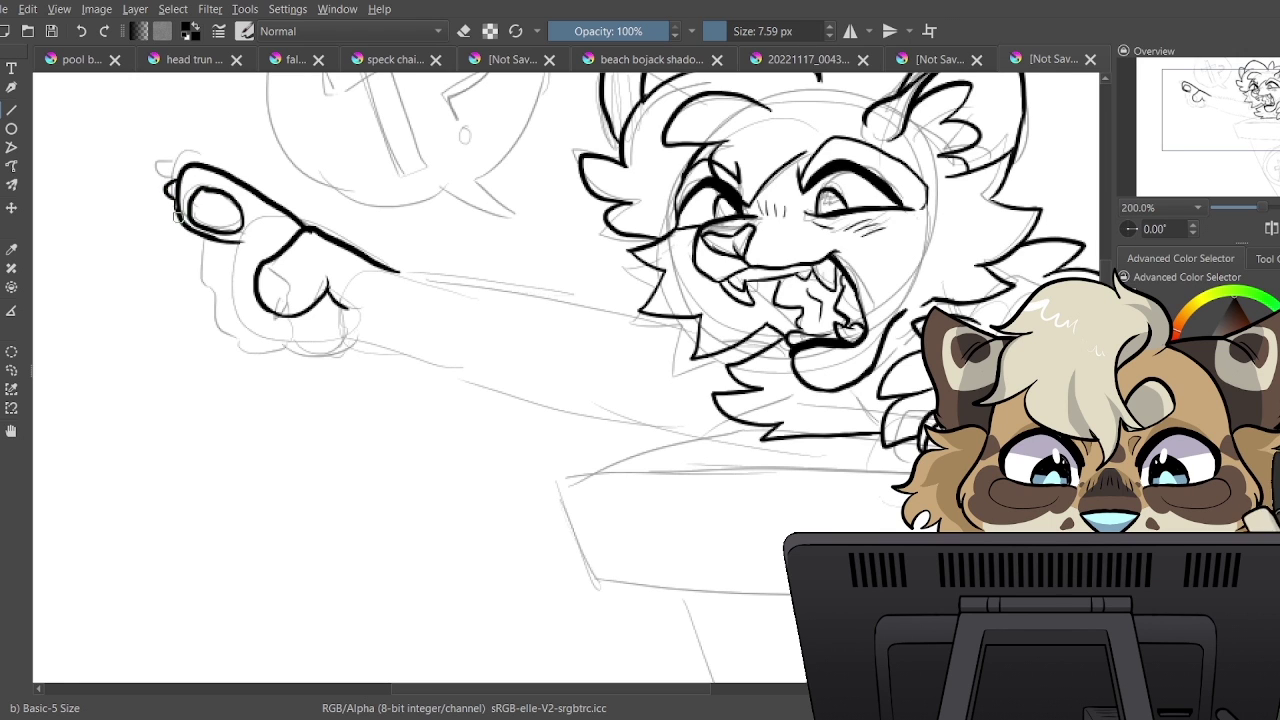
mouse_move(204, 245)
mouse_down()
mouse_move(220, 330)
mouse_move(250, 351)
mouse_up()
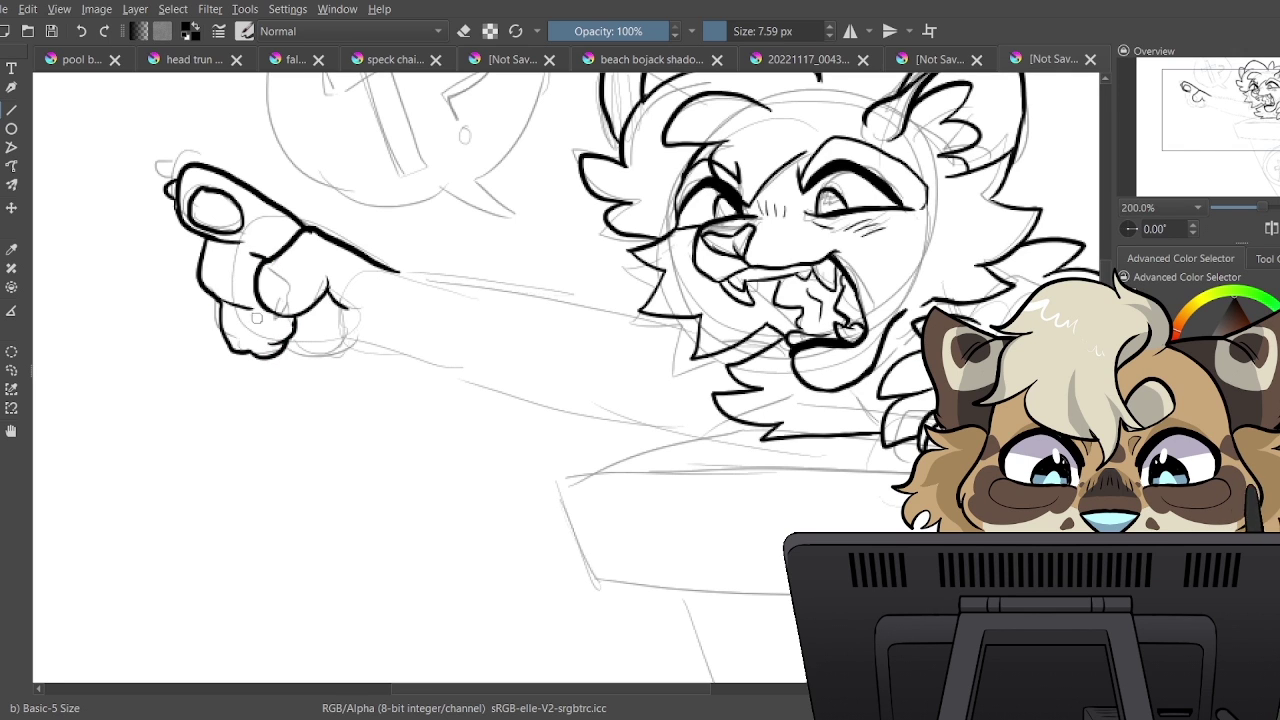
mouse_move(287, 353)
mouse_down()
mouse_move(361, 341)
mouse_move(343, 332)
mouse_up()
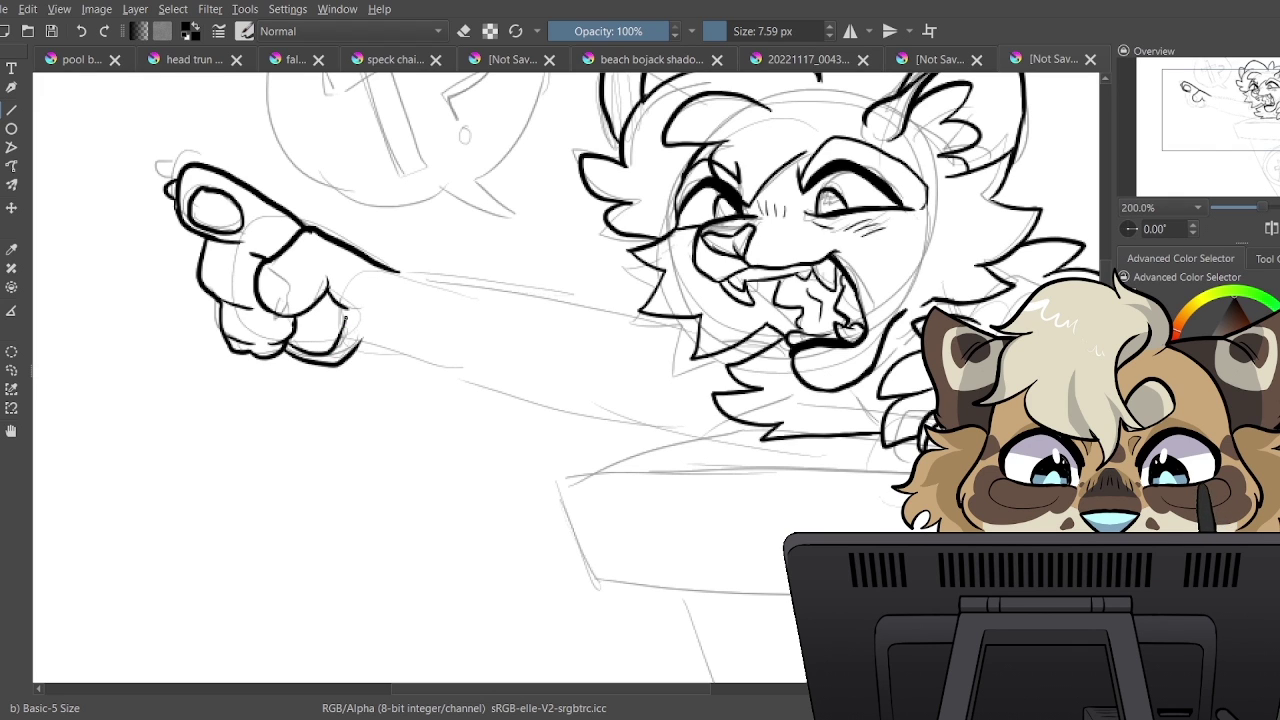
Ink the outstretched arm's upper and lower edges with fur tufts, and add small oval details to the curled fingers
mouse_move(400, 270)
mouse_down()
mouse_move(622, 314)
mouse_move(598, 313)
mouse_up()
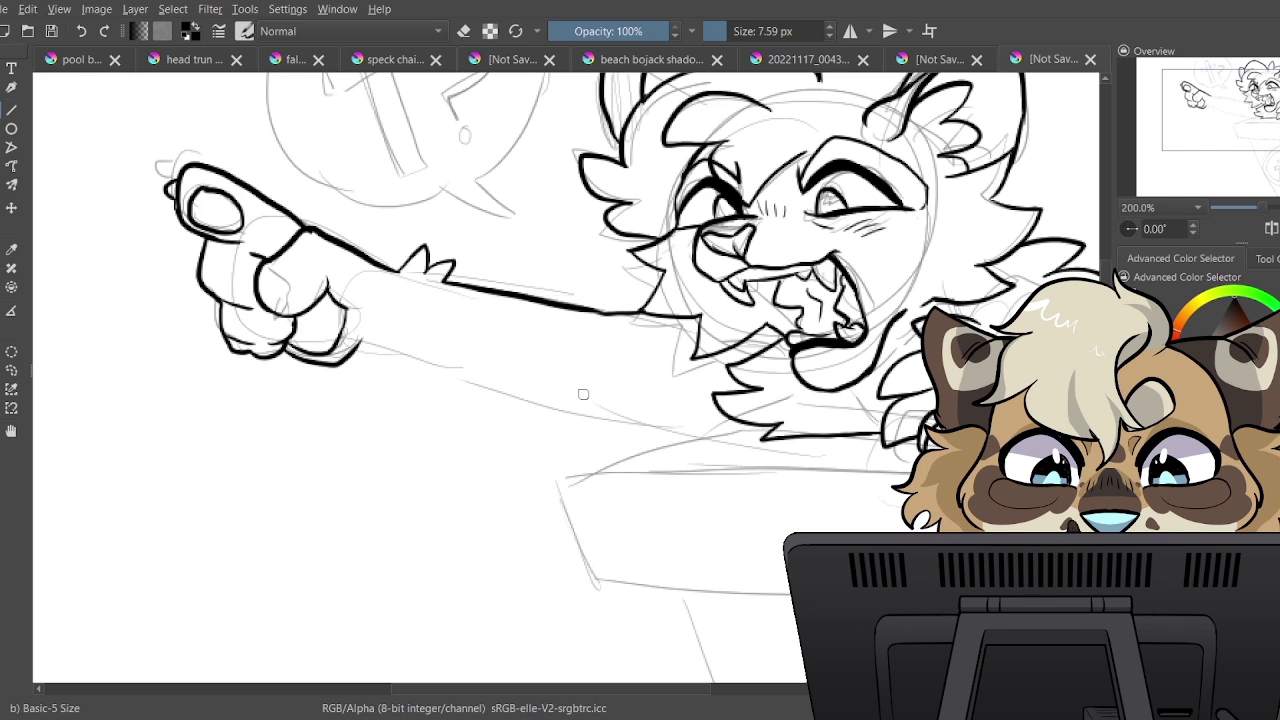
mouse_move(358, 345)
mouse_down()
mouse_move(568, 452)
mouse_move(735, 440)
mouse_up()
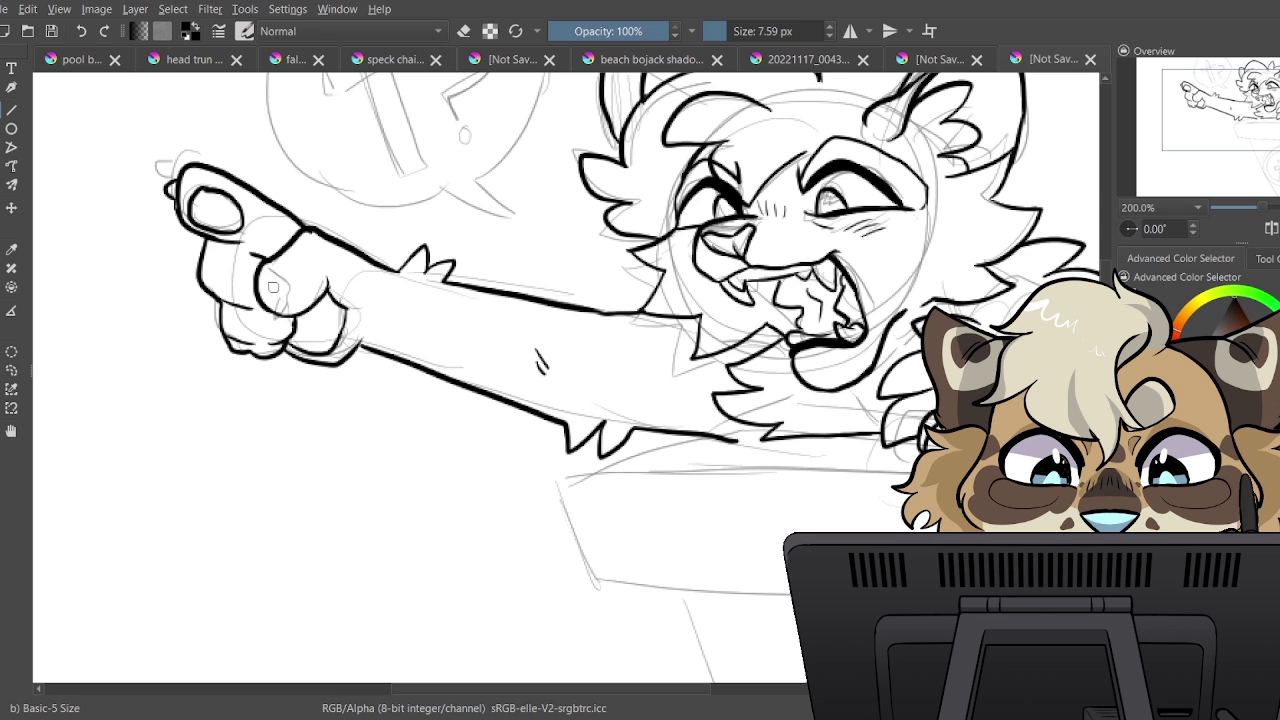
drag(276, 292, 274, 310)
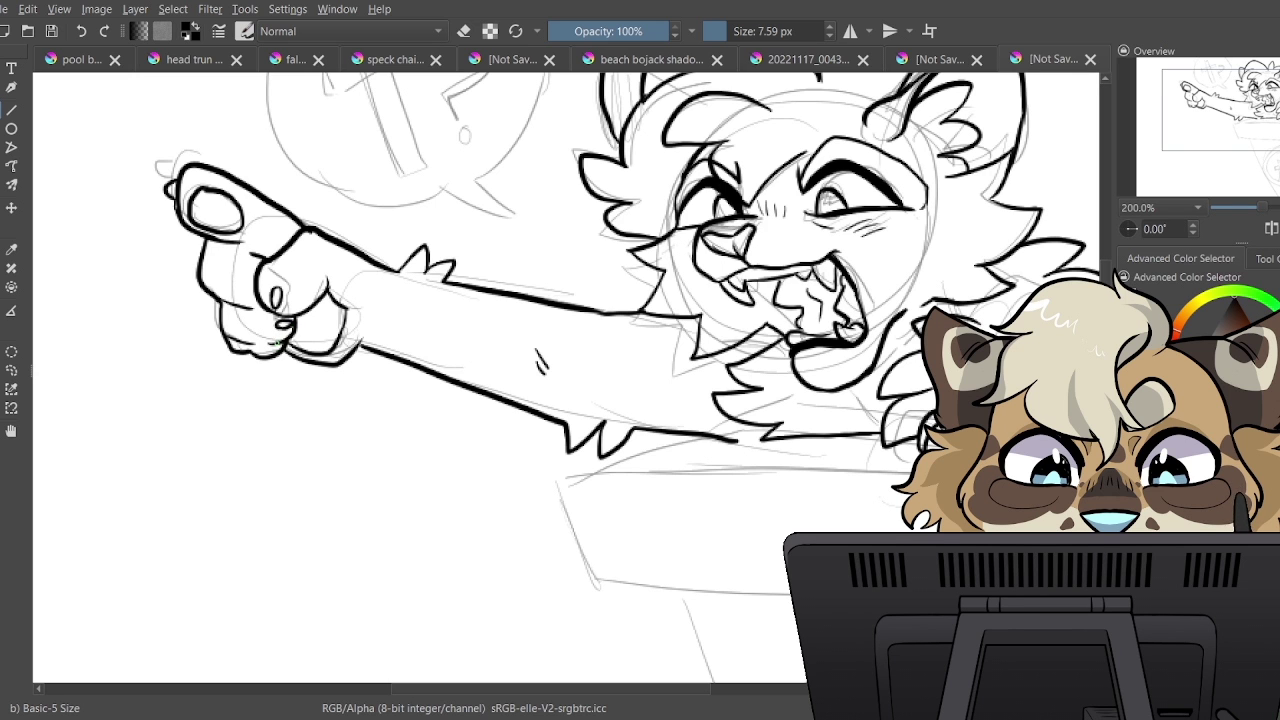
Ink the speech bubble with its pointed tail, the outlined cross and the question mark inside
drag(411, 351, 498, 530)
mouse_move(378, 165)
mouse_down()
mouse_move(518, 368)
mouse_move(556, 357)
mouse_move(614, 302)
mouse_move(590, 164)
mouse_up()
mouse_move(412, 195)
mouse_down()
mouse_move(469, 354)
mouse_move(494, 347)
mouse_up()
mouse_move(494, 347)
mouse_down()
mouse_move(438, 190)
mouse_move(412, 192)
mouse_move(494, 215)
mouse_move(500, 240)
mouse_move(400, 284)
mouse_move(398, 246)
mouse_up()
mouse_move(546, 305)
mouse_down()
mouse_move(573, 246)
mouse_move(528, 228)
mouse_up()
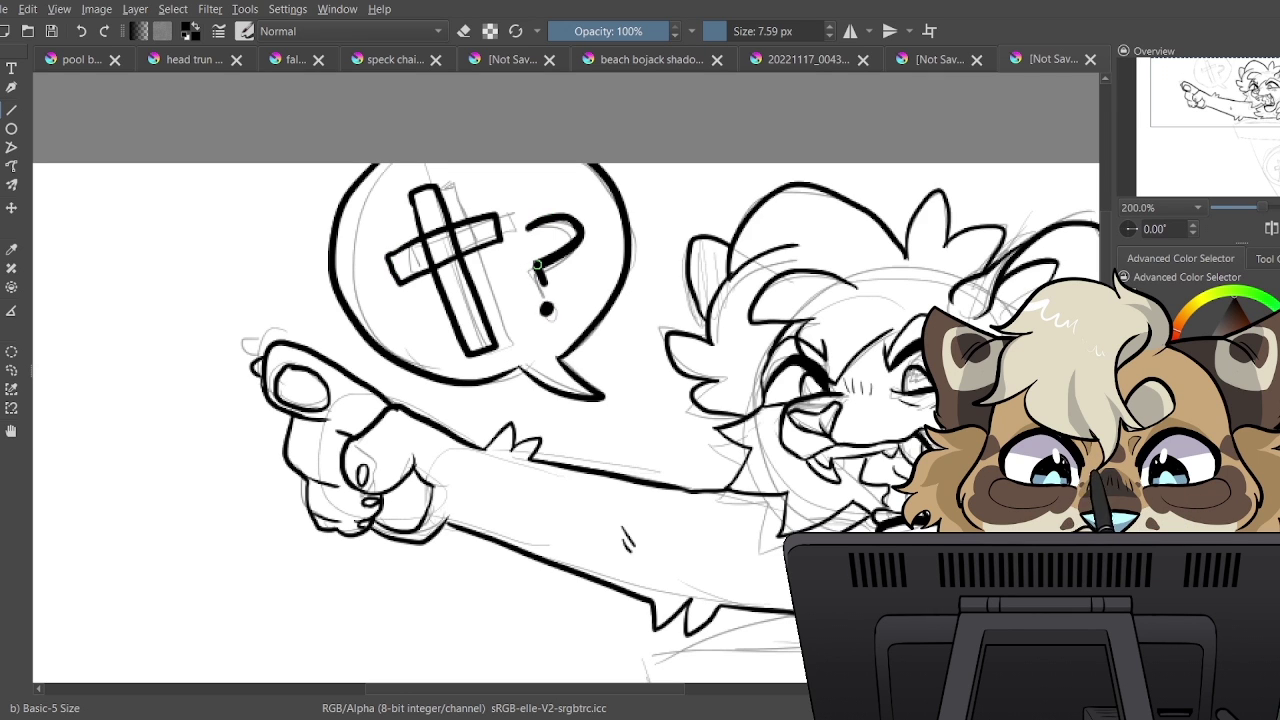
Ink the podium's box-shaped top with its front, side and upper edges, clearing the stray line where it meets the arm
drag(1262, 210, 1260, 210)
drag(1264, 164, 1268, 136)
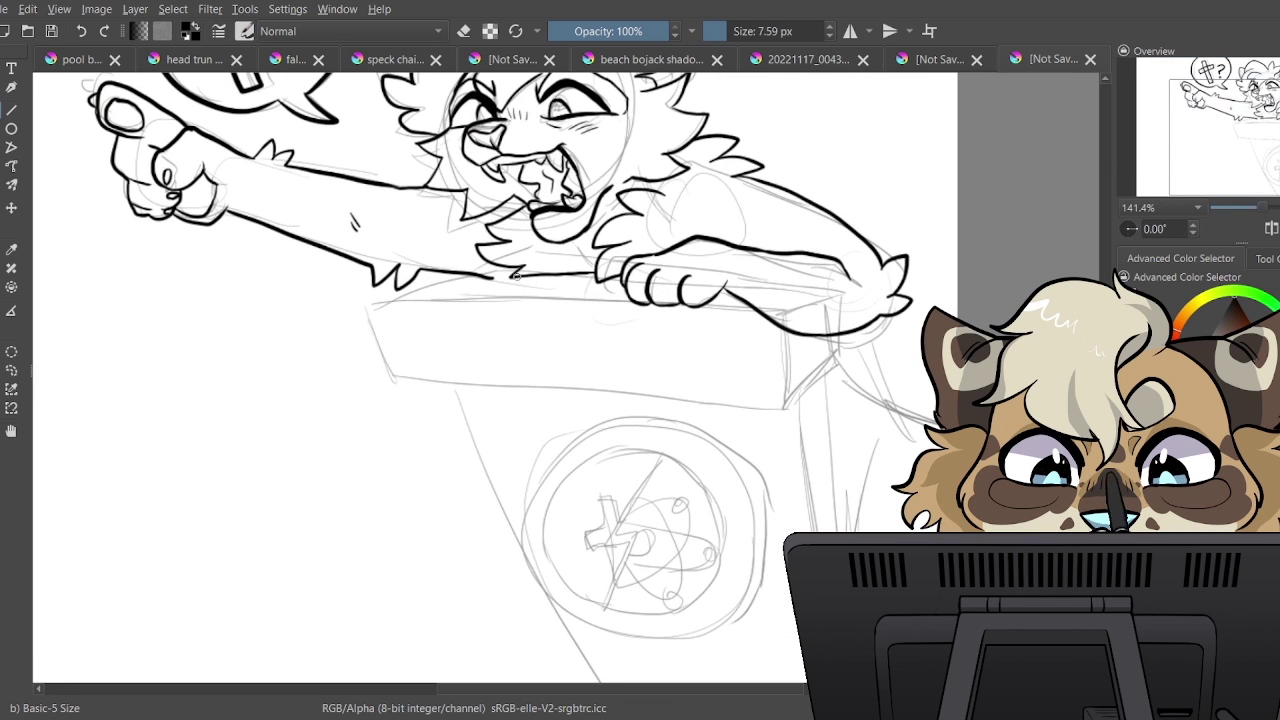
mouse_move(510, 270)
mouse_down()
mouse_move(478, 271)
mouse_move(383, 311)
mouse_move(407, 377)
mouse_up()
key(slash)
drag(487, 284, 478, 278)
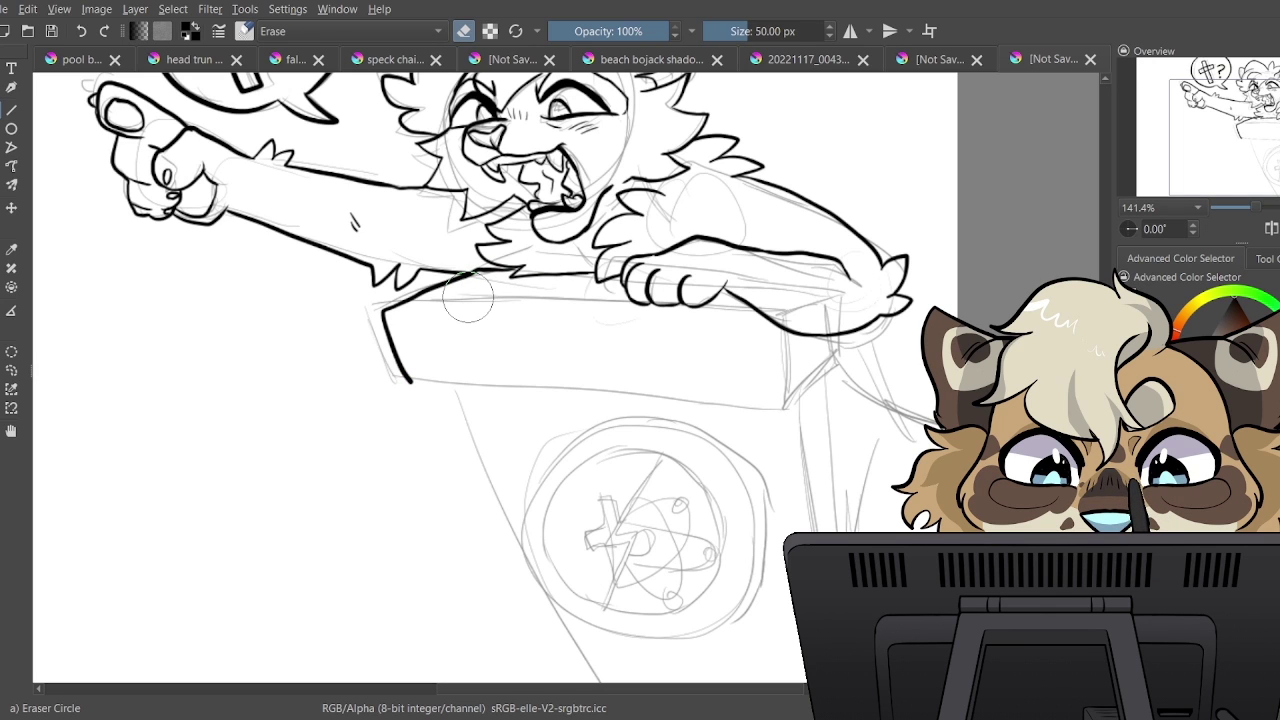
key(e)
drag(410, 382, 765, 412)
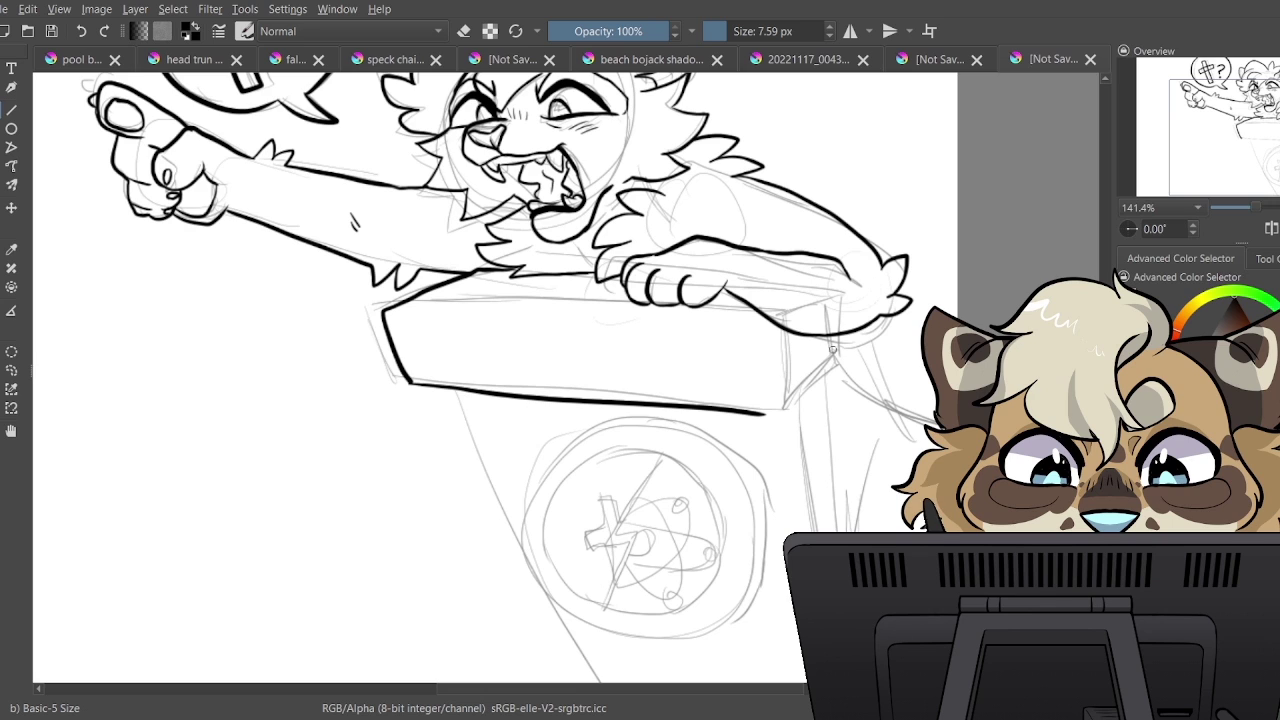
mouse_move(834, 337)
mouse_down()
mouse_move(772, 412)
mouse_move(742, 414)
mouse_move(770, 393)
mouse_move(768, 320)
mouse_up()
drag(386, 314, 768, 320)
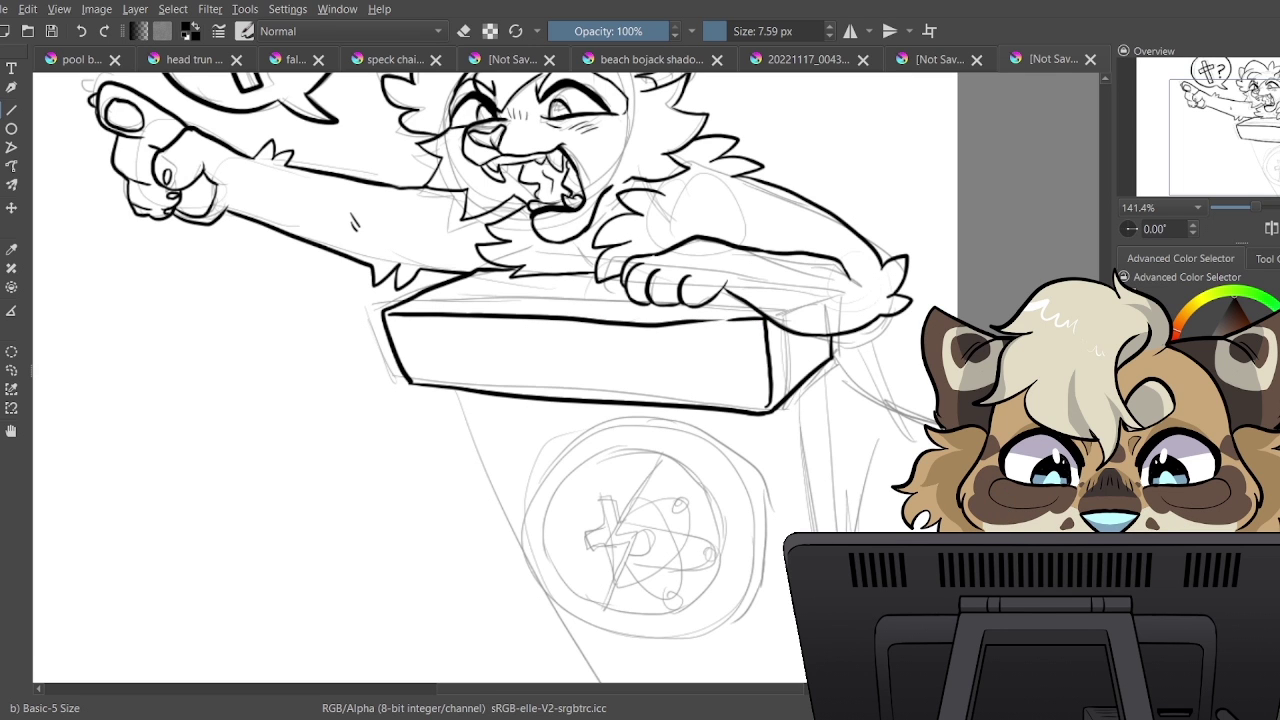
Ink the narrower ledge under the podium top, adding a parallel trim line along its lower edge
scroll(575, 340, down, 3)
mouse_move(444, 296)
mouse_down()
mouse_move(465, 338)
mouse_move(776, 352)
mouse_move(822, 306)
mouse_move(820, 280)
mouse_up()
drag(777, 343, 777, 318)
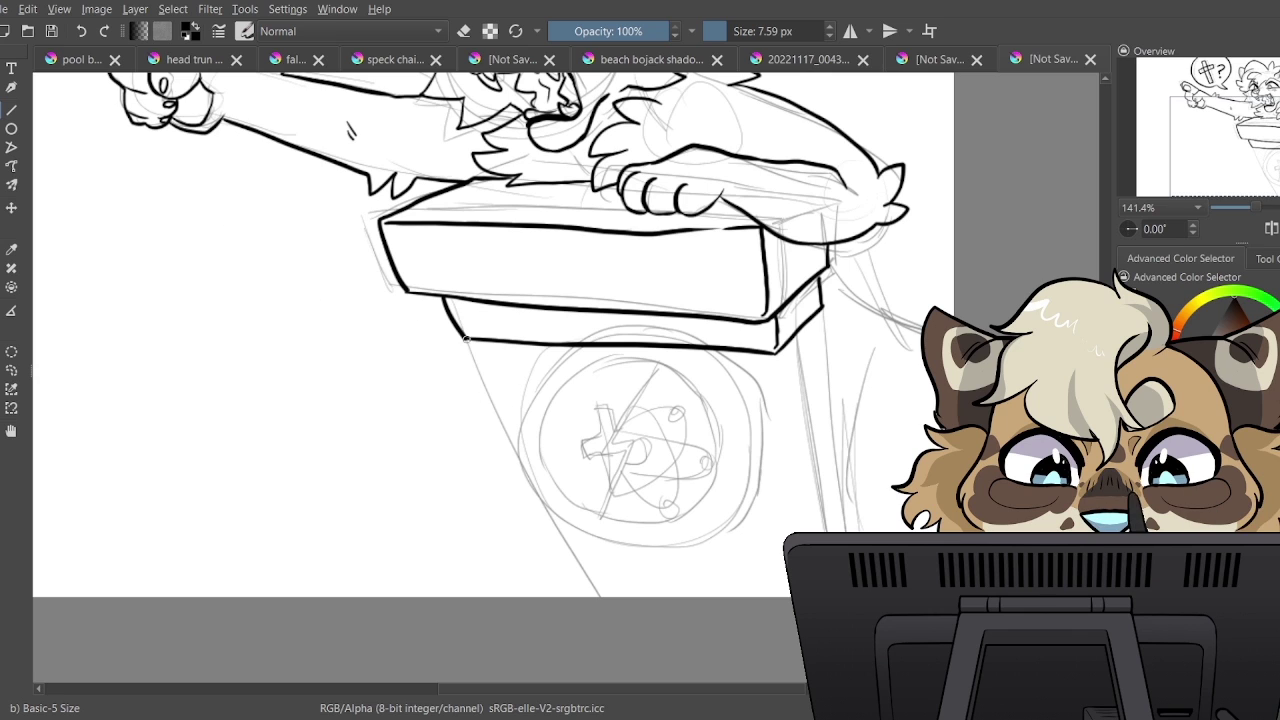
mouse_move(460, 333)
mouse_down()
mouse_move(778, 342)
mouse_move(800, 318)
mouse_up()
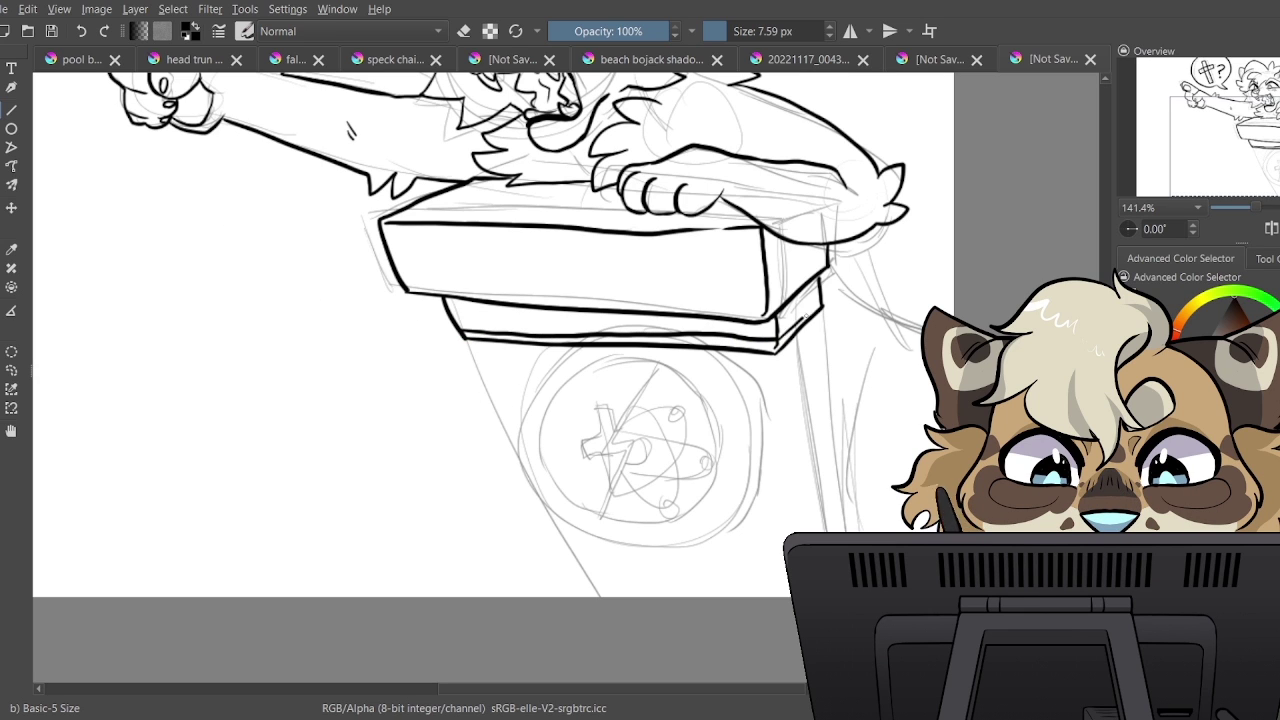
Ink the podium column's tapering side edges from the ledge down to the canvas edge
drag(470, 340, 622, 595)
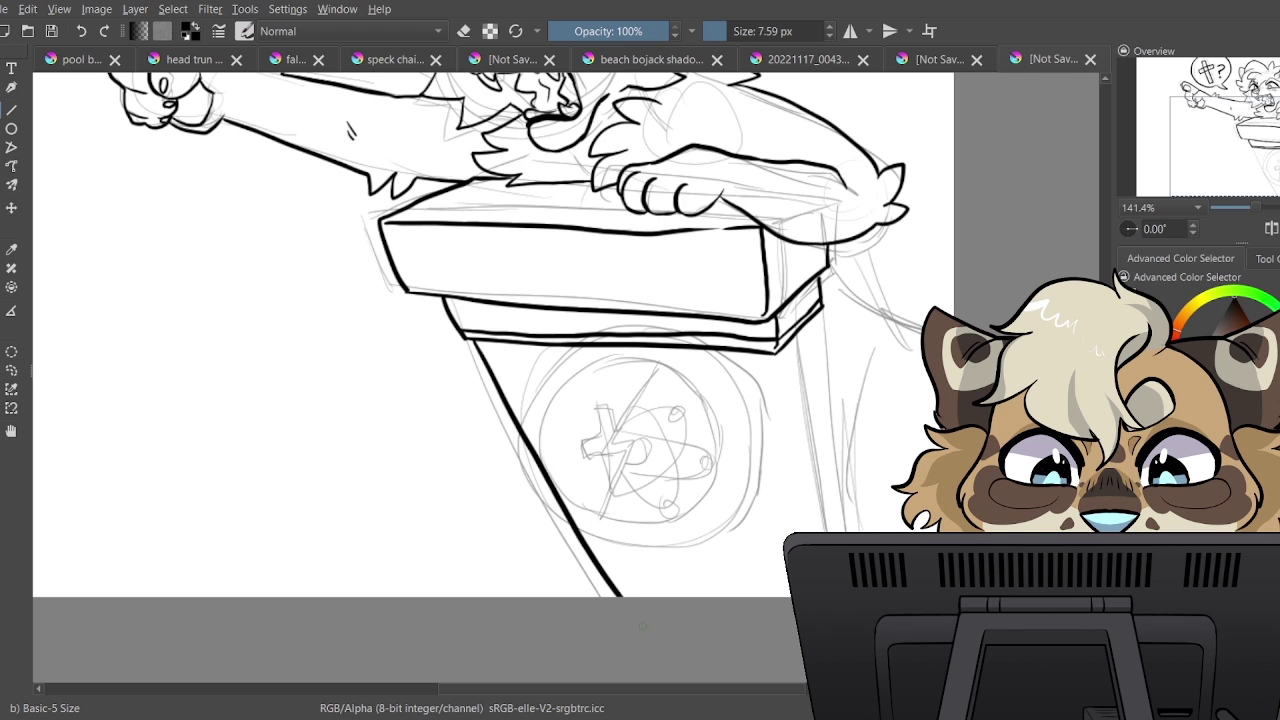
drag(810, 318, 850, 532)
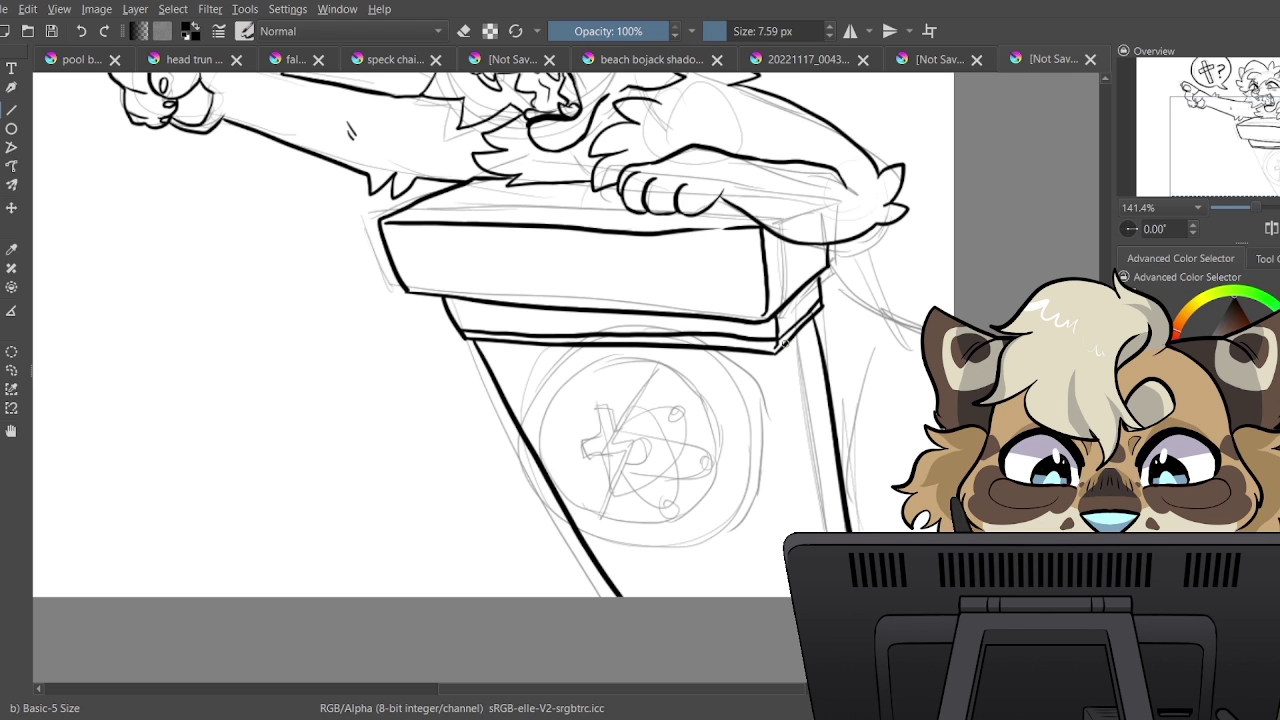
drag(785, 343, 822, 532)
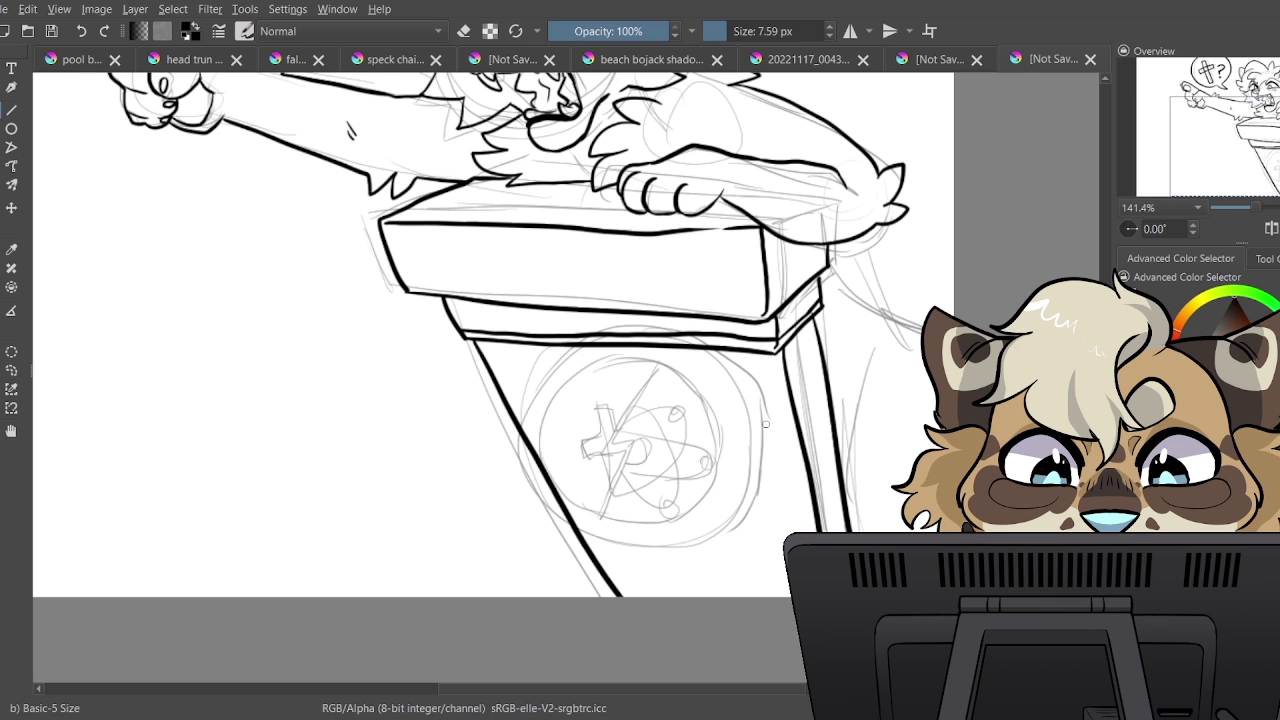
Ink the round emblem's thick double outer rim and its thinner inner circle on the podium column
mouse_move(605, 357)
mouse_down()
mouse_move(519, 454)
mouse_move(613, 564)
mouse_move(728, 543)
mouse_move(743, 422)
mouse_move(687, 373)
mouse_move(595, 353)
mouse_move(721, 372)
mouse_move(762, 420)
mouse_move(766, 500)
mouse_up()
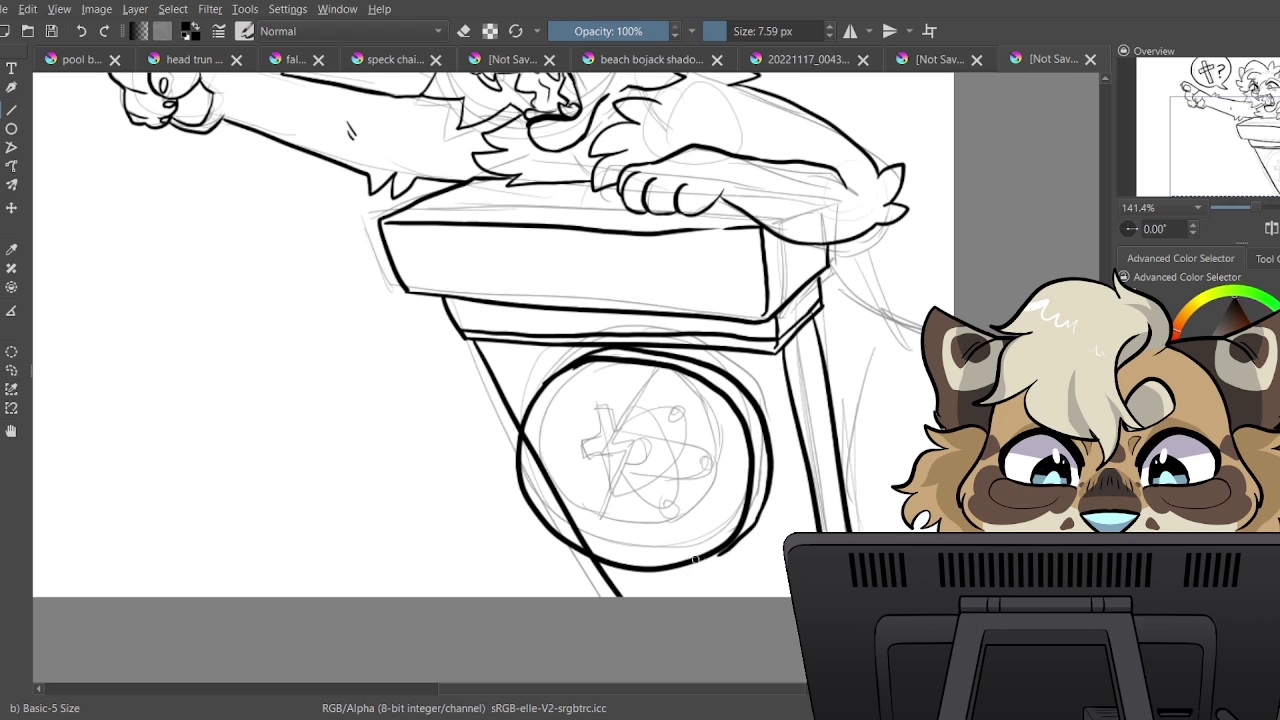
mouse_move(580, 384)
mouse_down()
mouse_move(545, 406)
mouse_move(535, 484)
mouse_up()
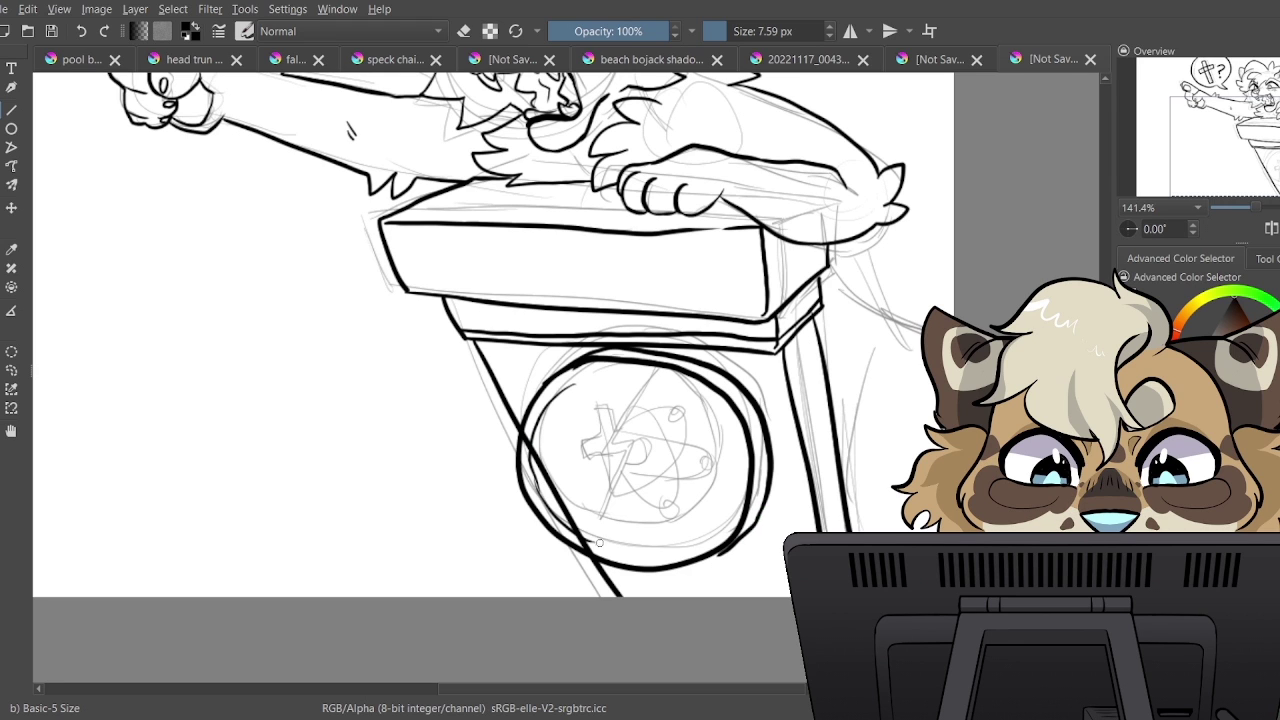
mouse_move(732, 486)
mouse_down()
mouse_move(711, 413)
mouse_move(691, 394)
mouse_up()
mouse_move(565, 388)
mouse_down()
mouse_move(633, 385)
mouse_move(632, 450)
mouse_up()
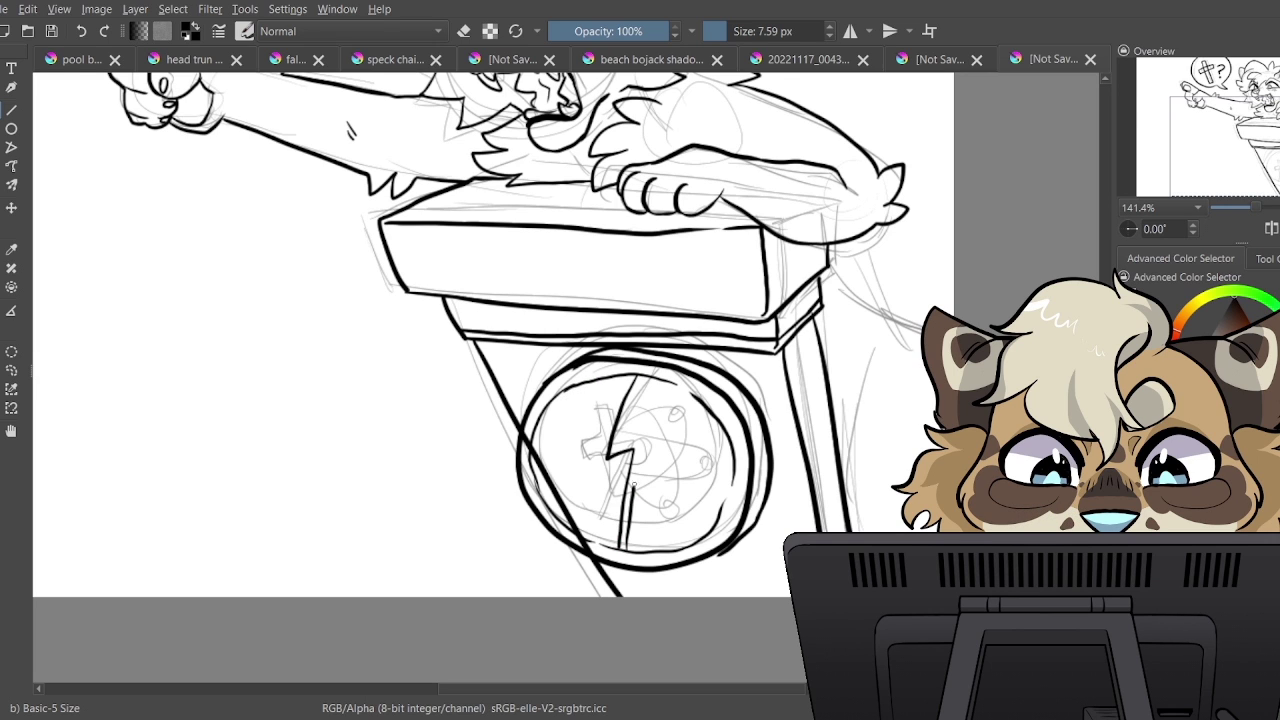
key(ctrl+z)
key(ctrl+z)
Ink the emblem's jagged divider with a cross on one side and an atom on the other, and erase the column edge crossing it
mouse_move(650, 370)
mouse_down()
mouse_move(606, 460)
mouse_move(650, 438)
mouse_move(600, 538)
mouse_up()
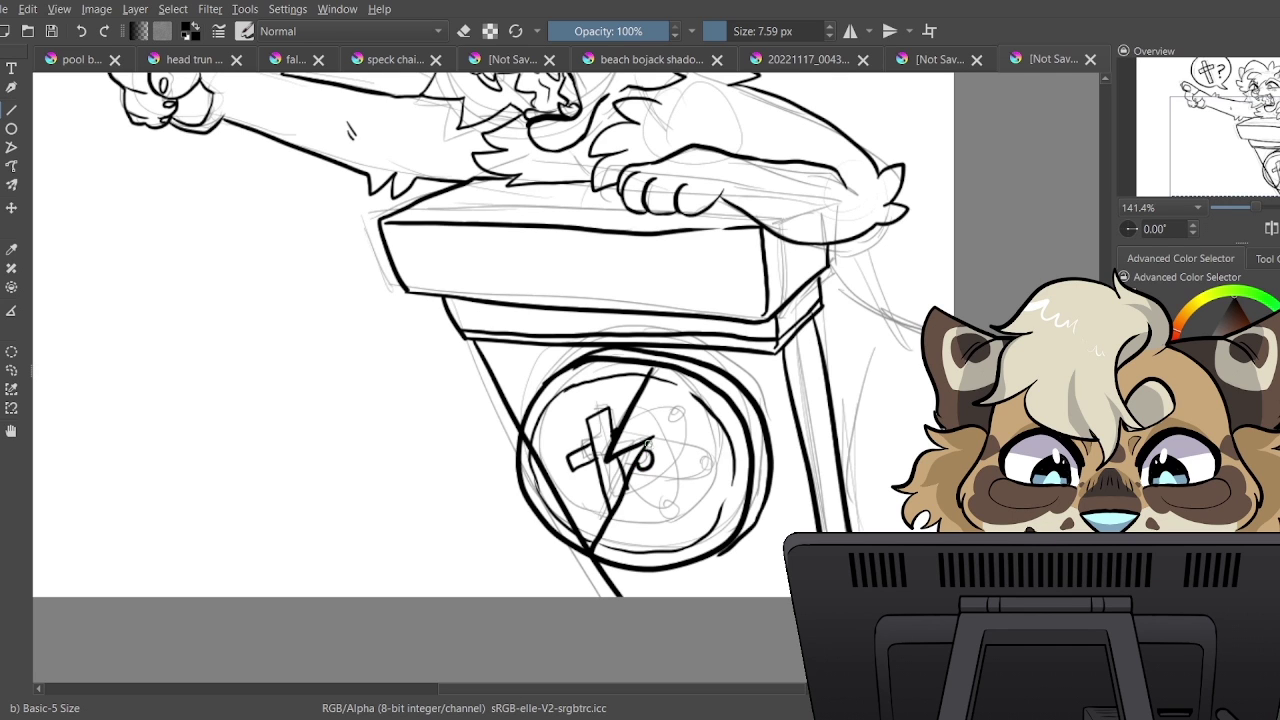
drag(620, 434, 708, 460)
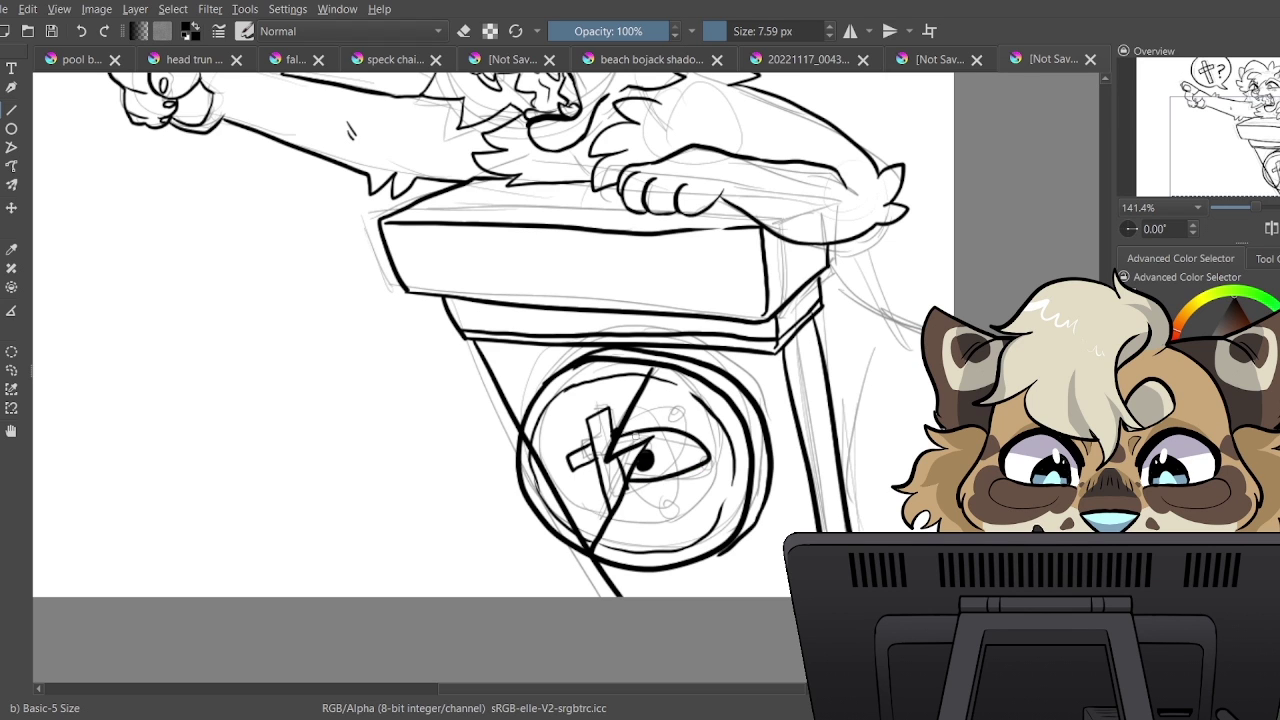
mouse_move(630, 452)
mouse_down()
mouse_move(679, 448)
mouse_move(634, 504)
mouse_up()
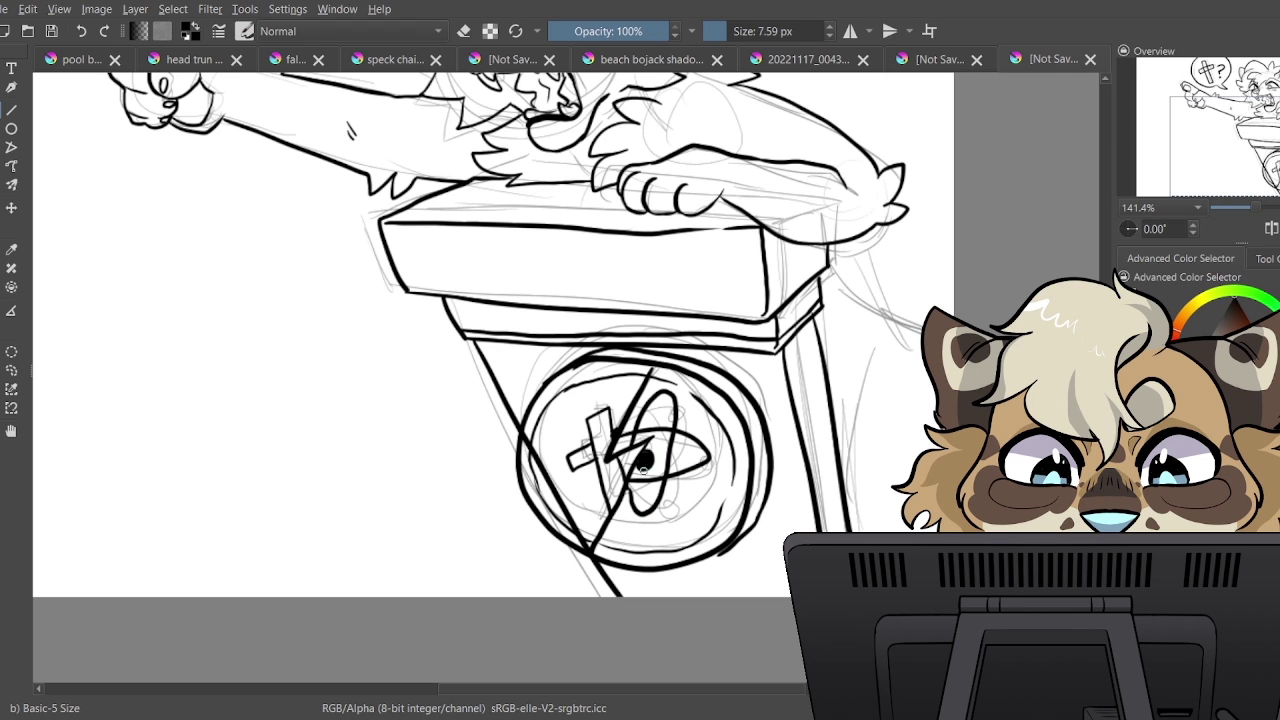
drag(660, 436, 662, 497)
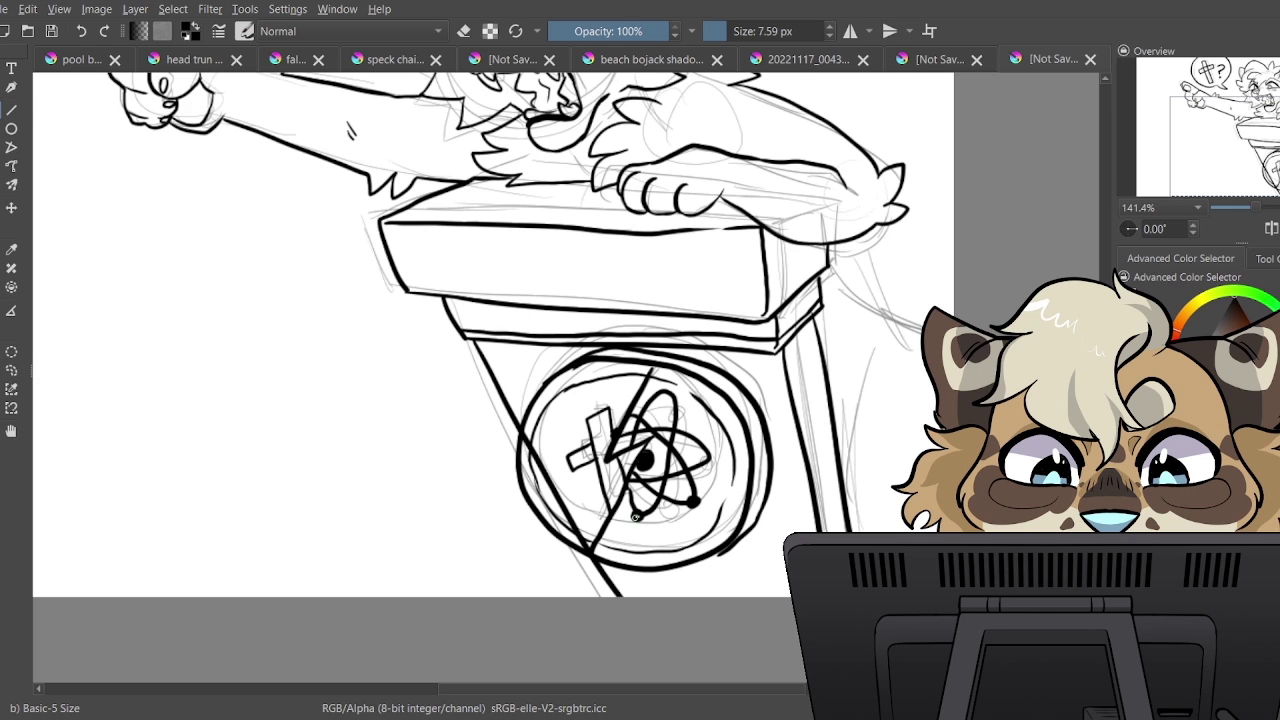
click(710, 458)
key(e)
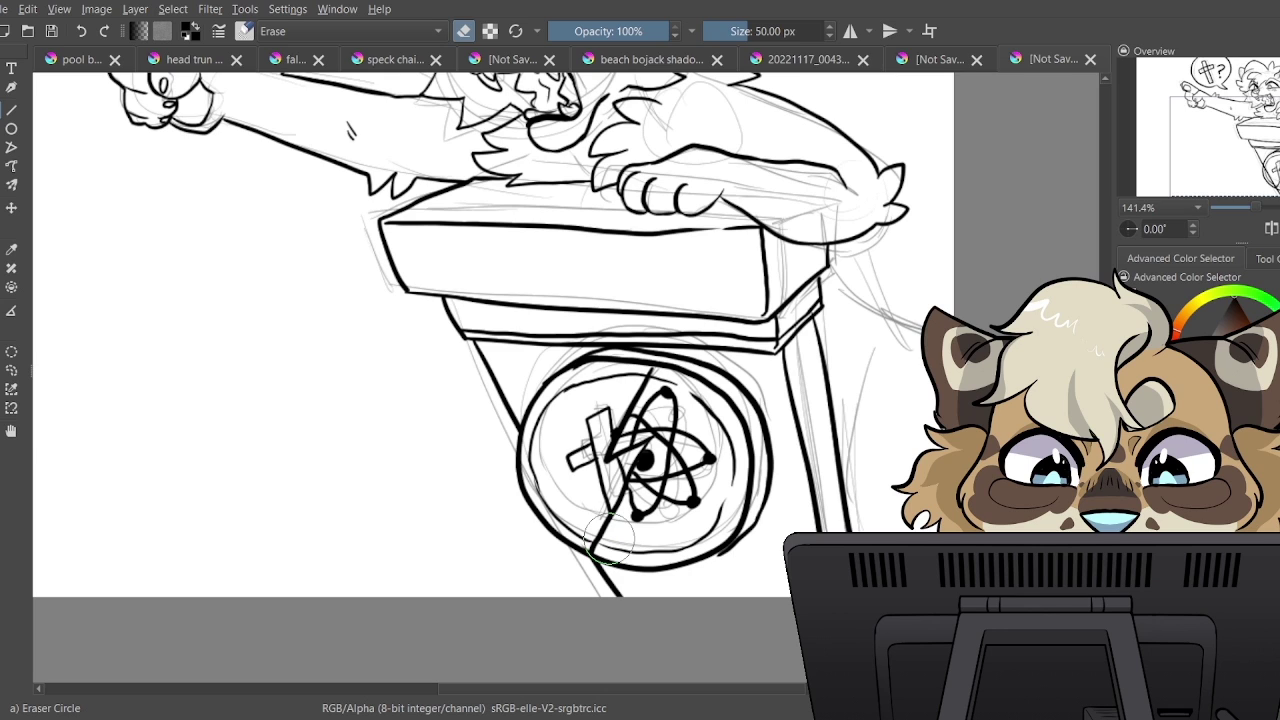
Ink the rear leg and haunch lines behind the podium and the curled, fluffy tail running off the canvas edge with small fur marks
key(e)
mouse_move(872, 248)
mouse_down()
mouse_move(855, 286)
mouse_move(918, 333)
mouse_move(870, 503)
mouse_up()
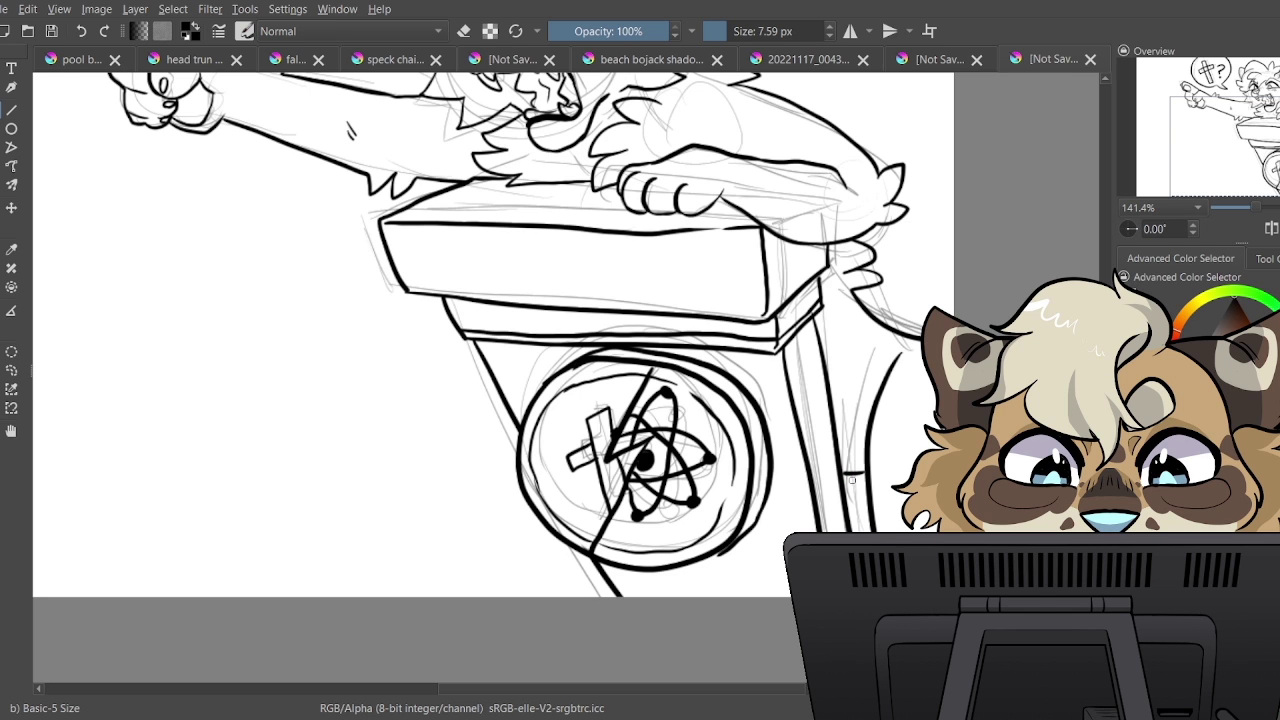
drag(600, 300, 581, 475)
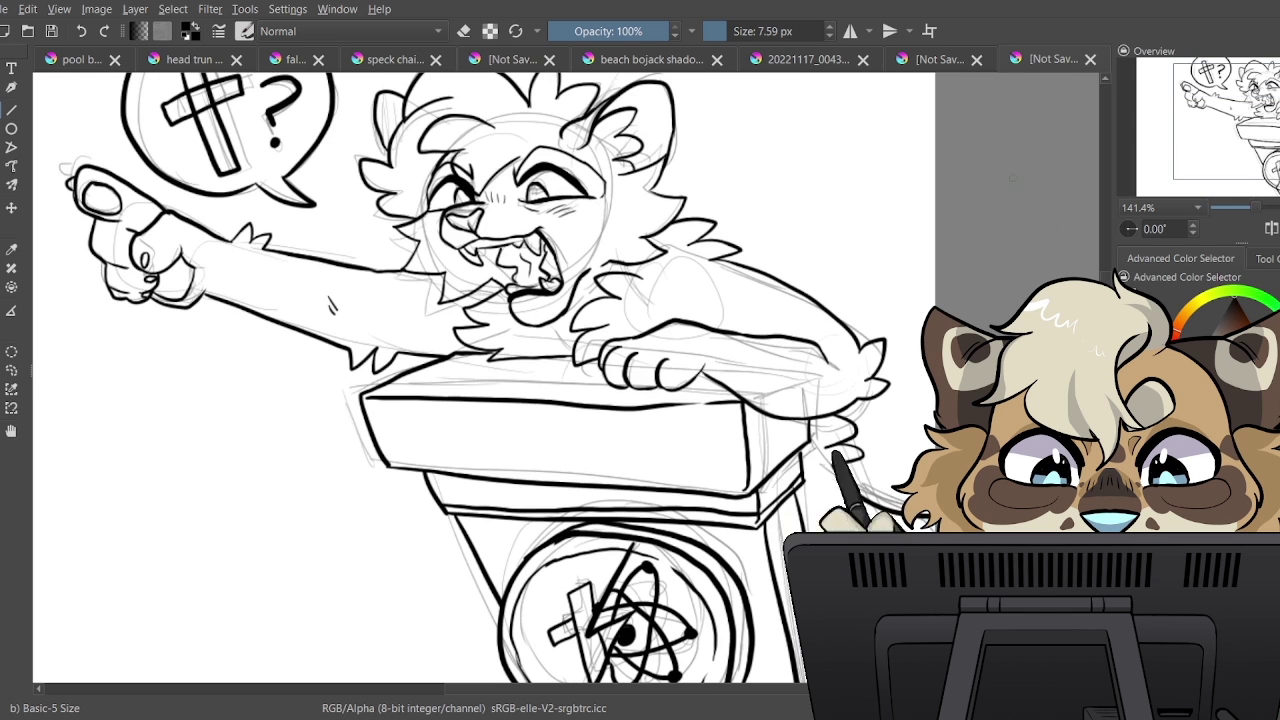
drag(785, 258, 935, 180)
drag(818, 292, 935, 298)
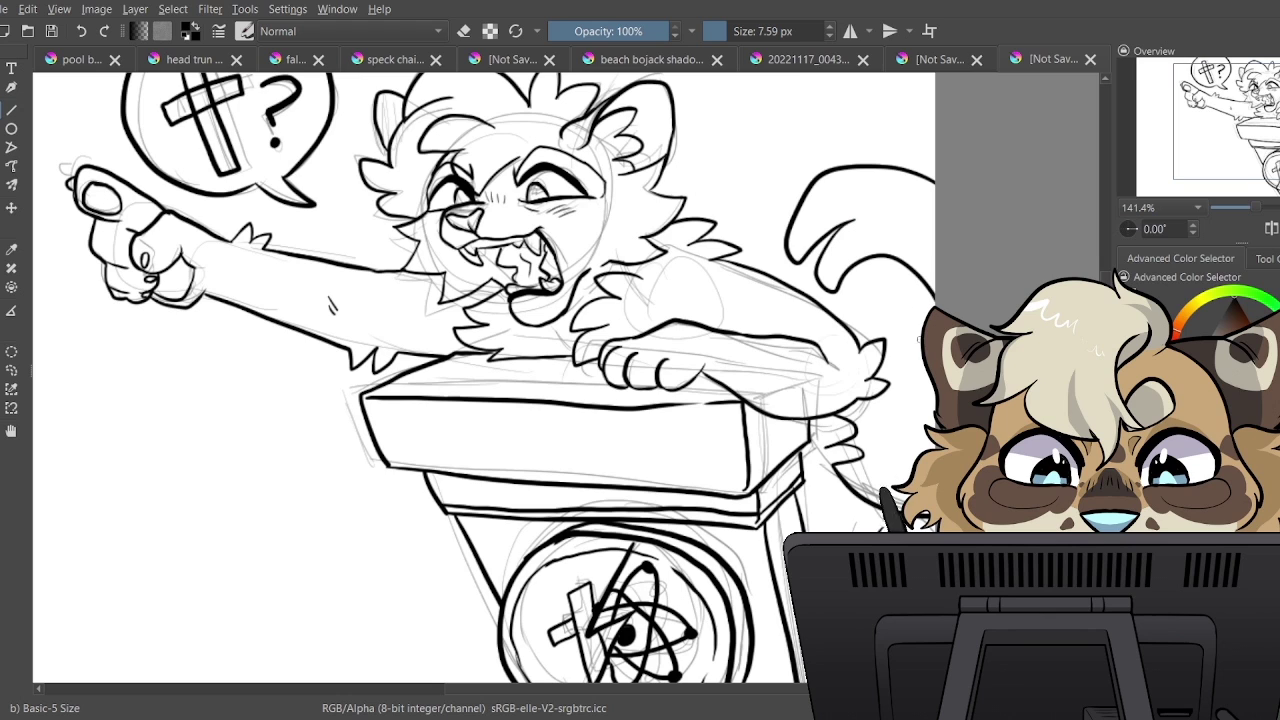
drag(898, 218, 921, 243)
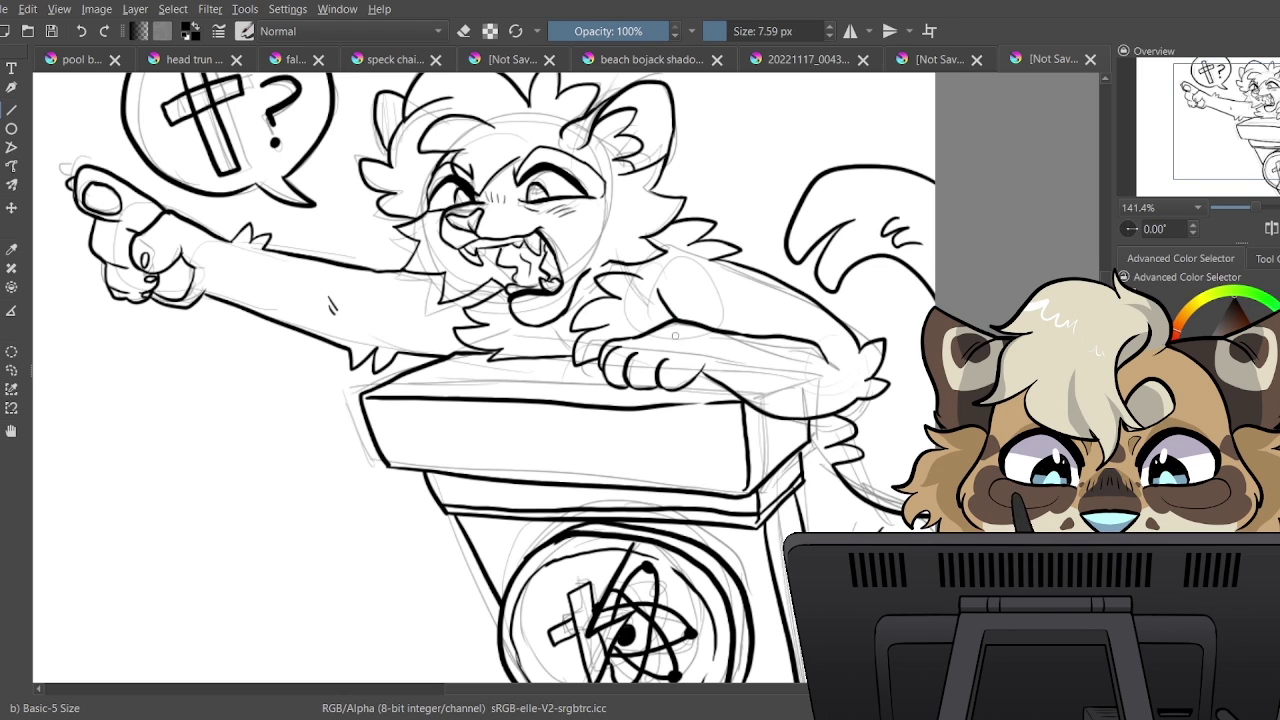
Ink a gooseneck microphone on an oval base atop the podium and erase a small highlight in its head
drag(1254, 140, 1233, 160)
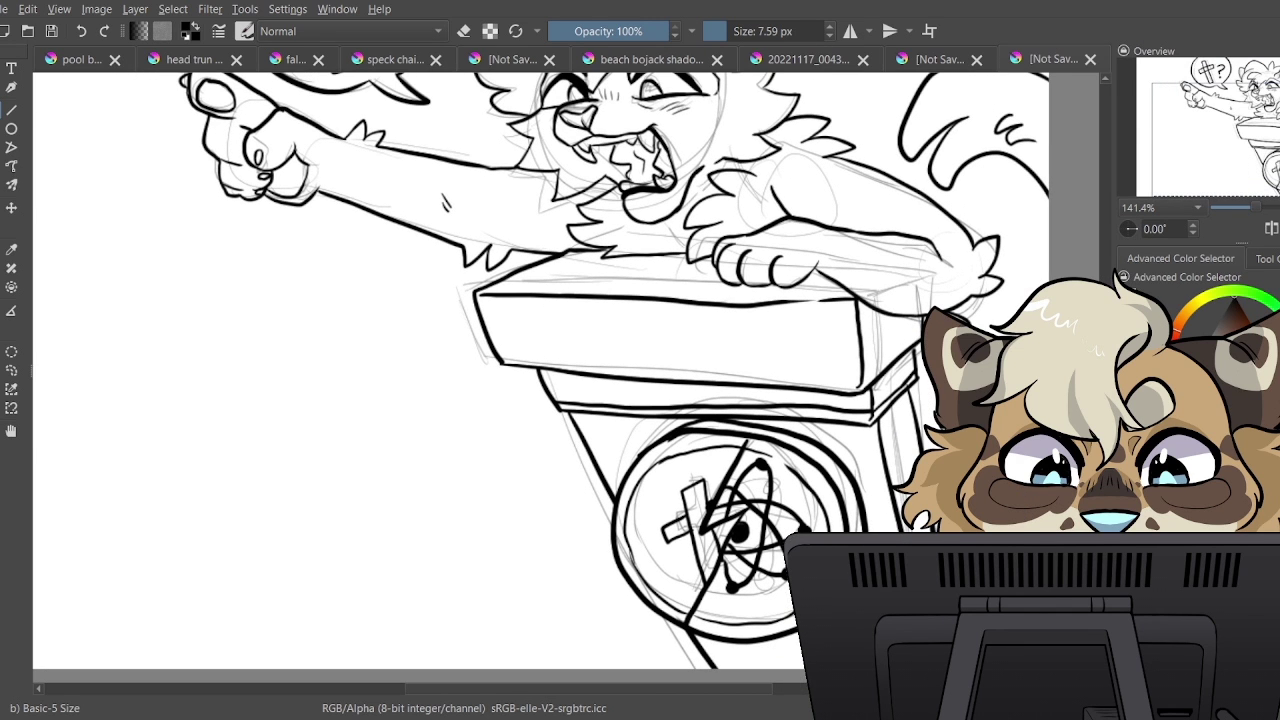
mouse_move(563, 273)
mouse_down()
mouse_move(608, 292)
mouse_move(615, 274)
mouse_move(572, 276)
mouse_move(605, 273)
mouse_move(580, 268)
mouse_move(554, 220)
mouse_move(589, 200)
mouse_up()
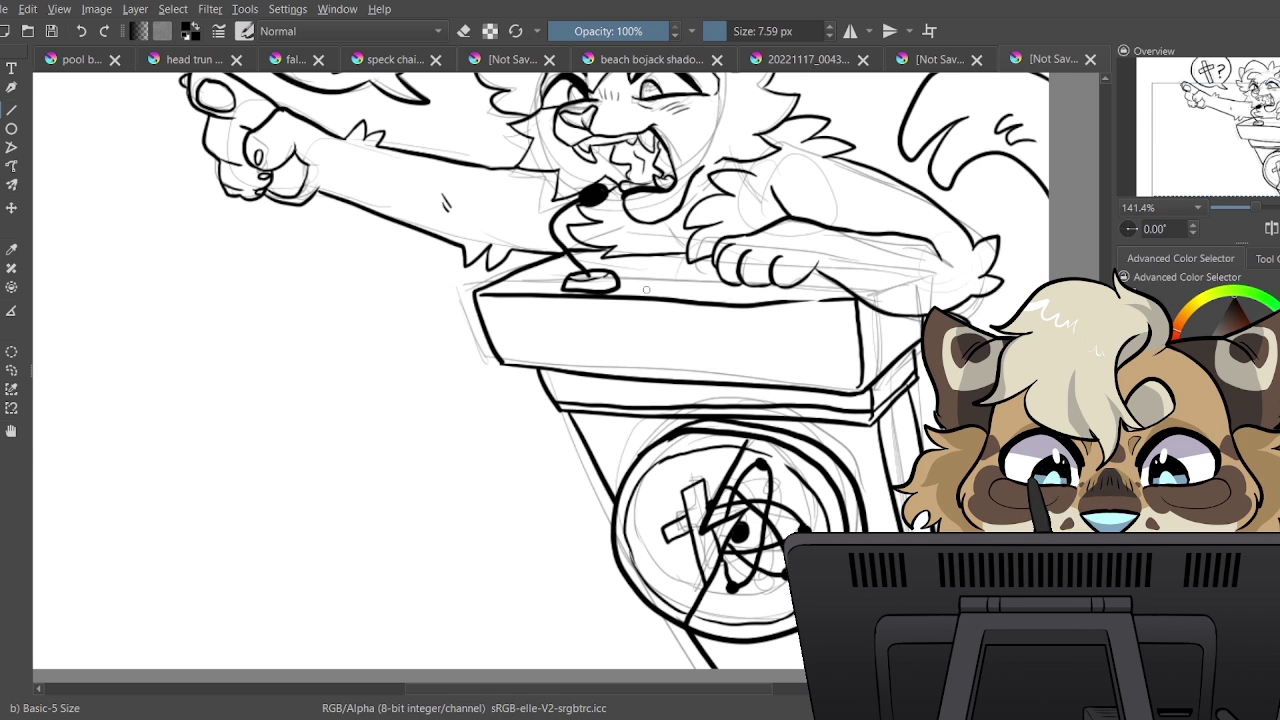
key(slash)
drag(588, 190, 597, 191)
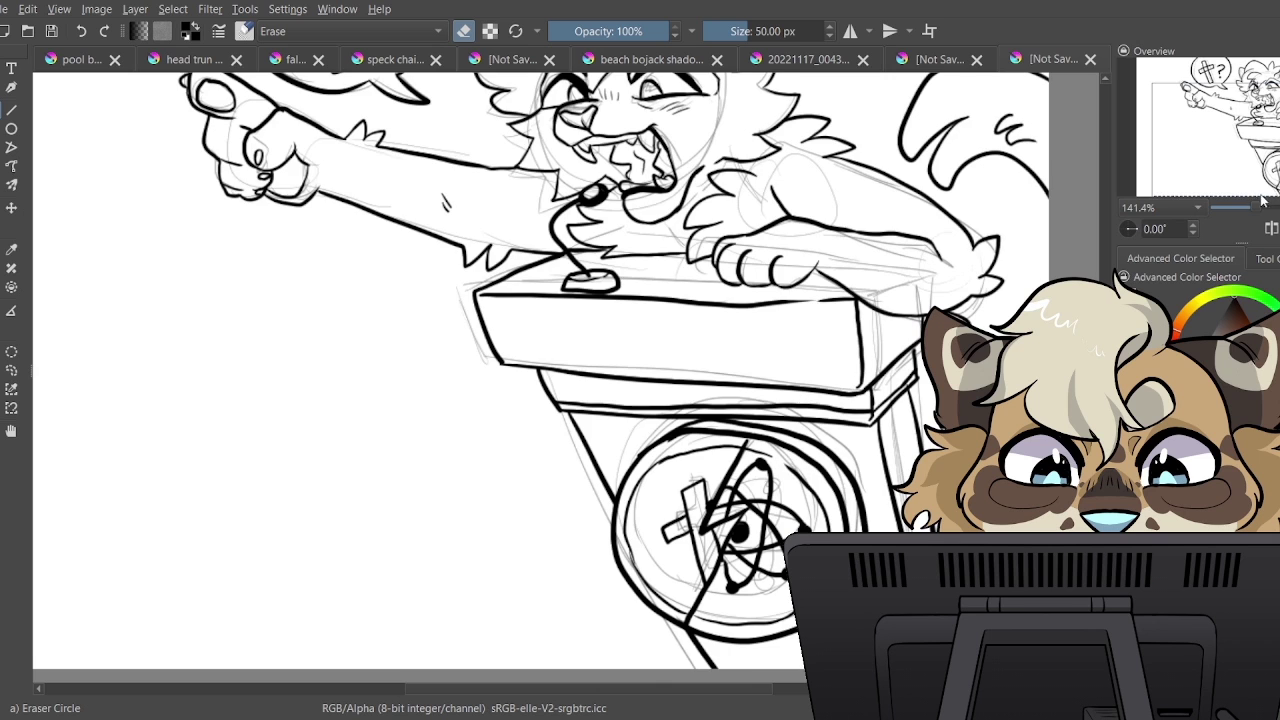
Hatch a fine grille texture inside the microphone head's highlight
key(ctrl+plus)
key(ctrl+plus)
drag(620, 140, 539, 338)
key(slash)
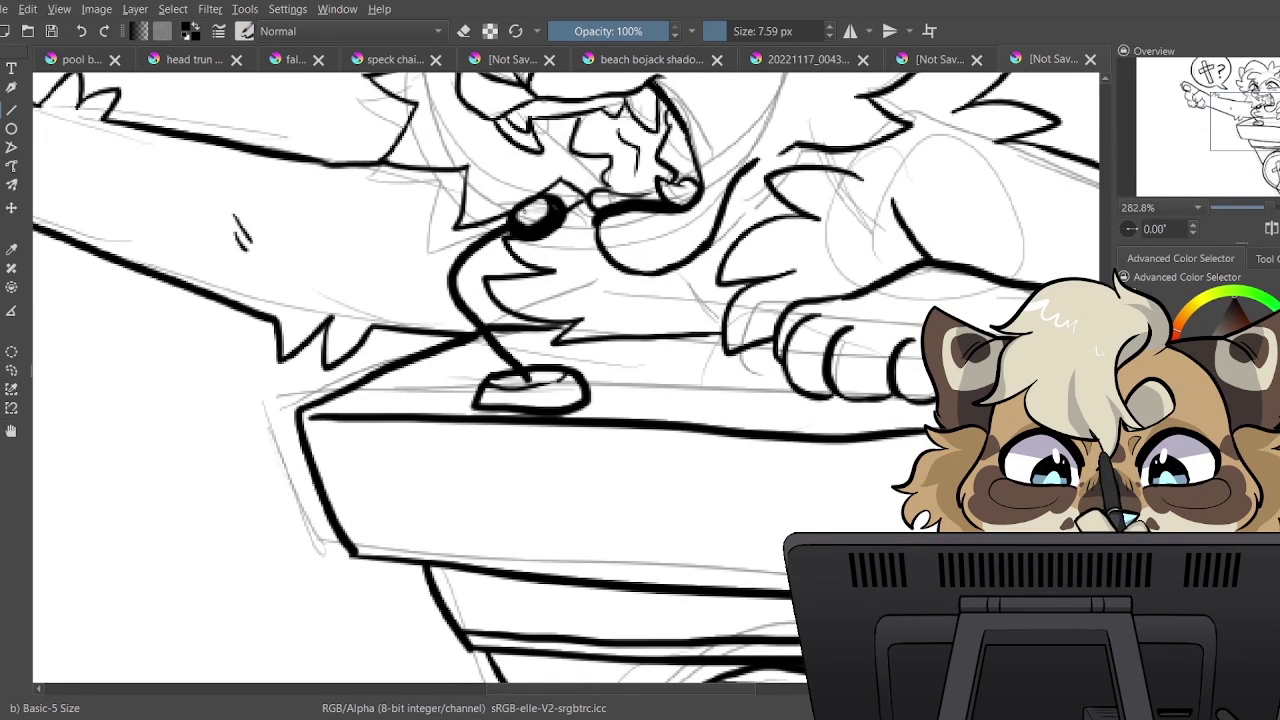
drag(530, 206, 531, 222)
drag(538, 205, 547, 220)
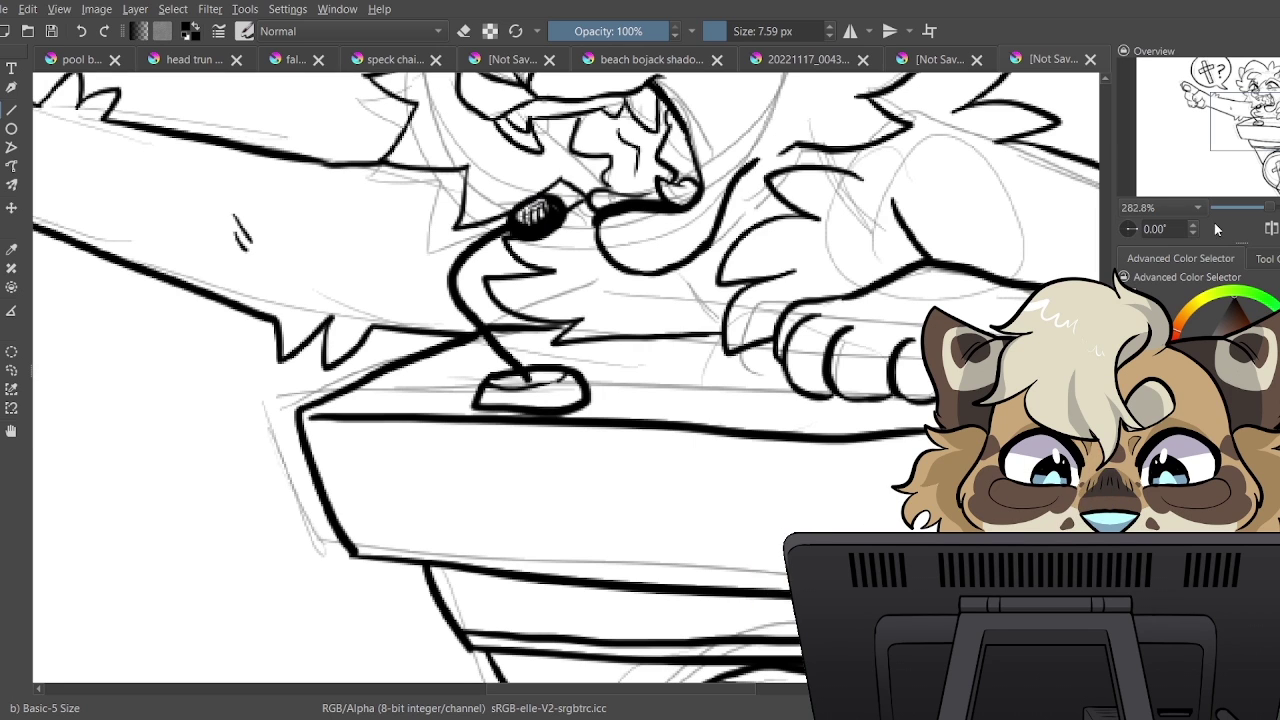
Ink a collar behind the microphone head and erase a thin separating band in it with a 20.54 px eraser
mouse_move(514, 219)
mouse_down()
mouse_move(498, 224)
mouse_move(516, 228)
mouse_up()
key(slash)
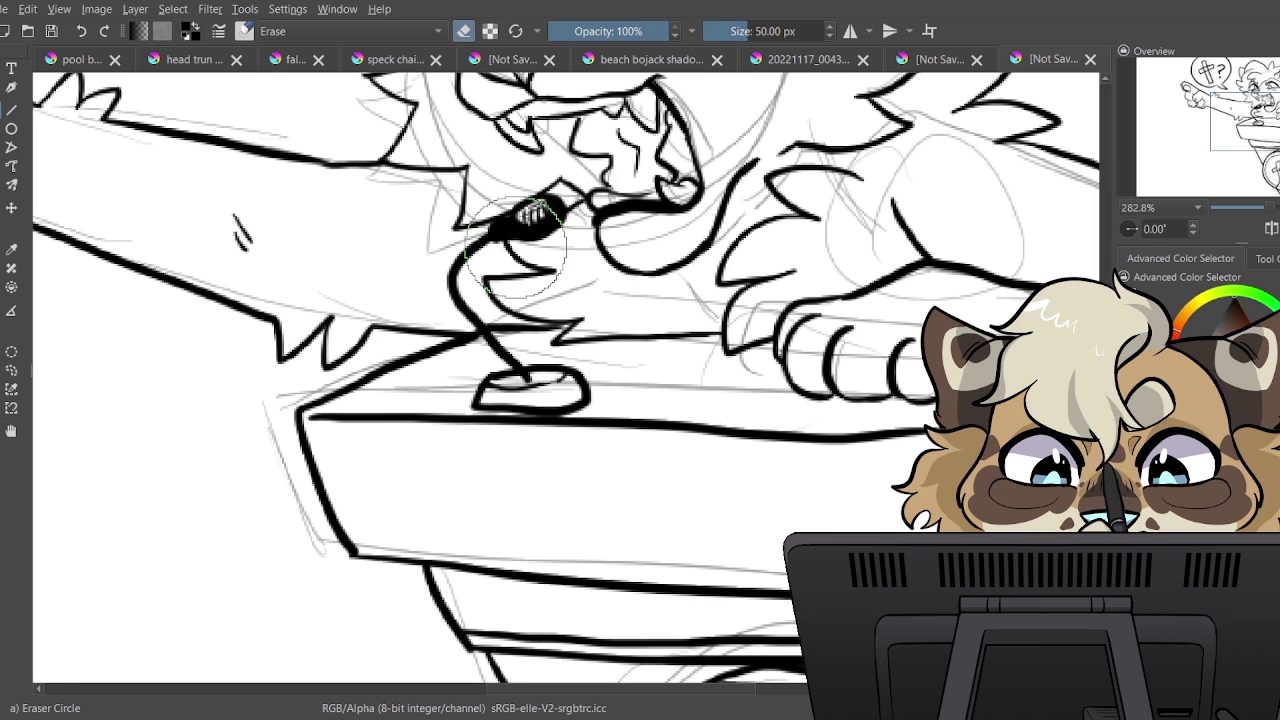
drag(507, 212, 520, 240)
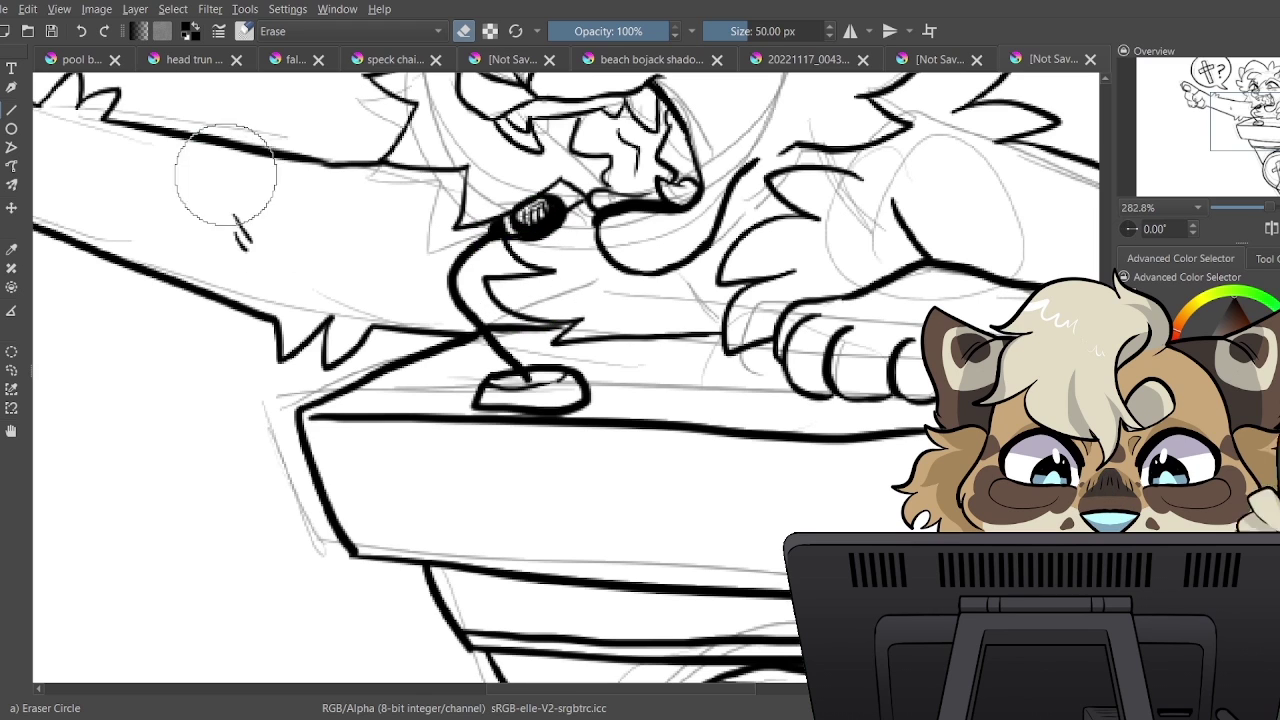
click(82, 32)
click(731, 31)
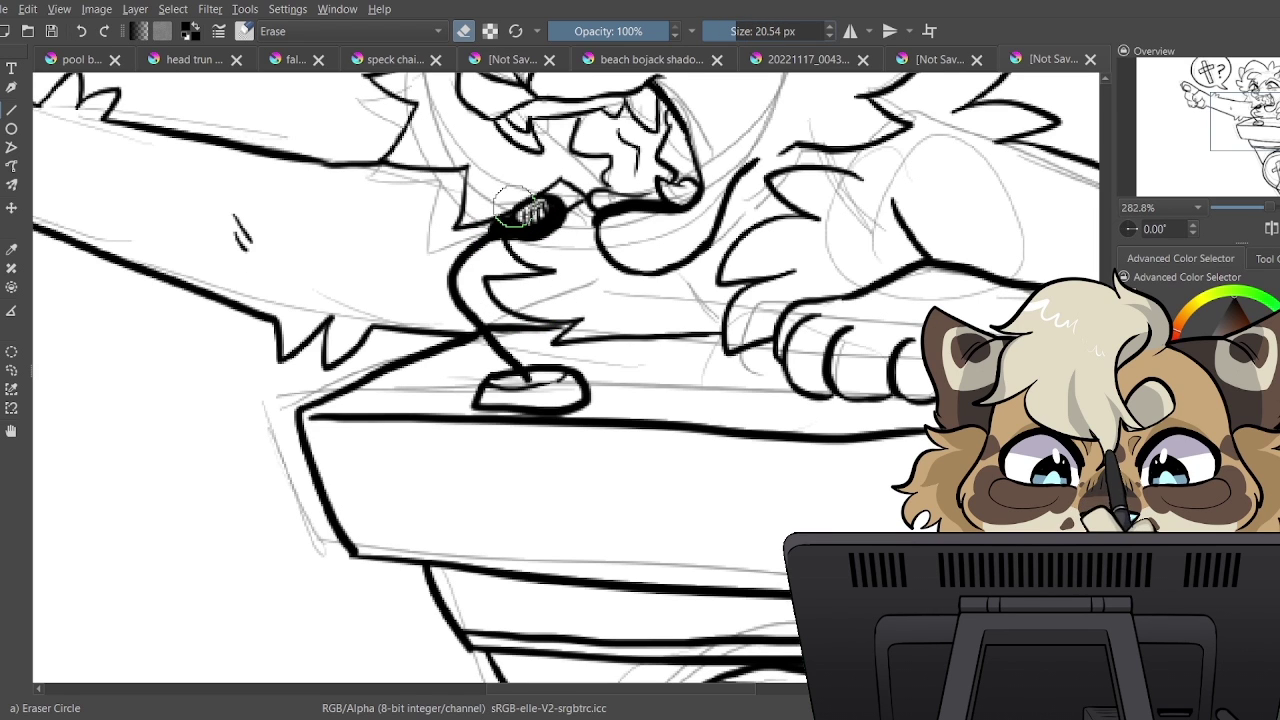
drag(506, 216, 514, 236)
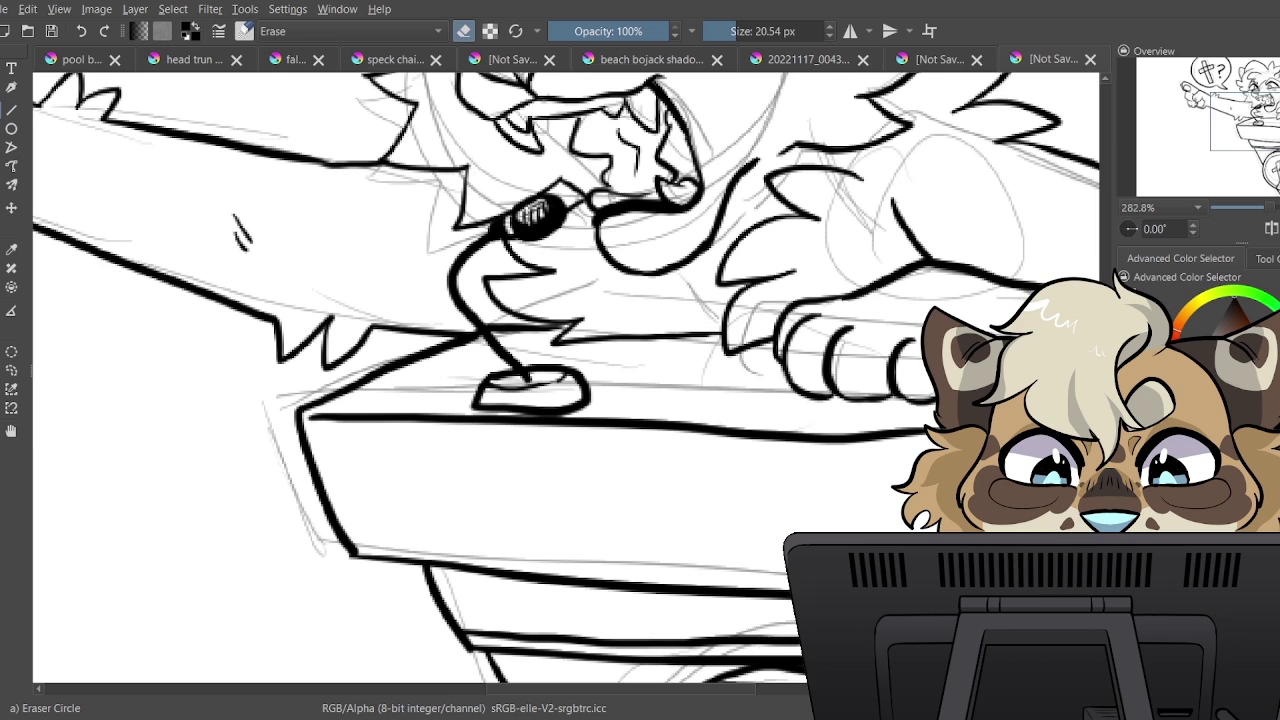
Hide the rough sketch layer, leaving only the ink lines on the canvas, and return to the inking brush
click(1128, 580)
key(e)
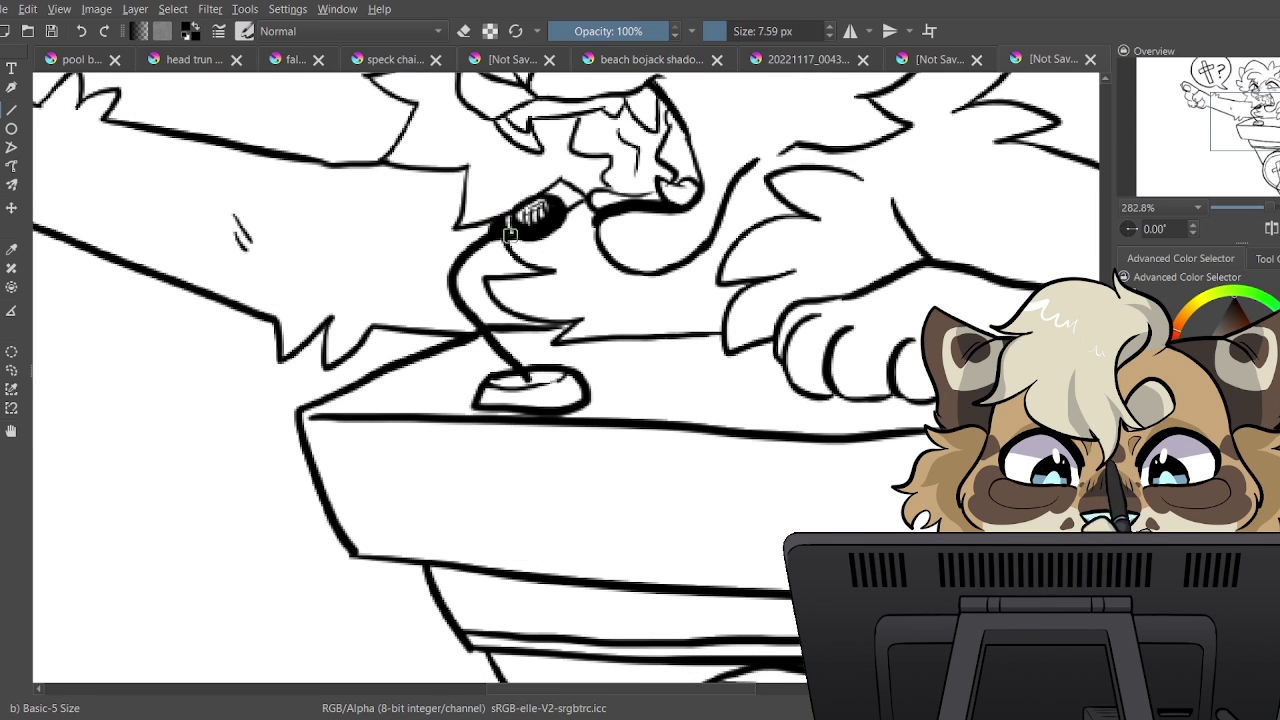
click(1260, 208)
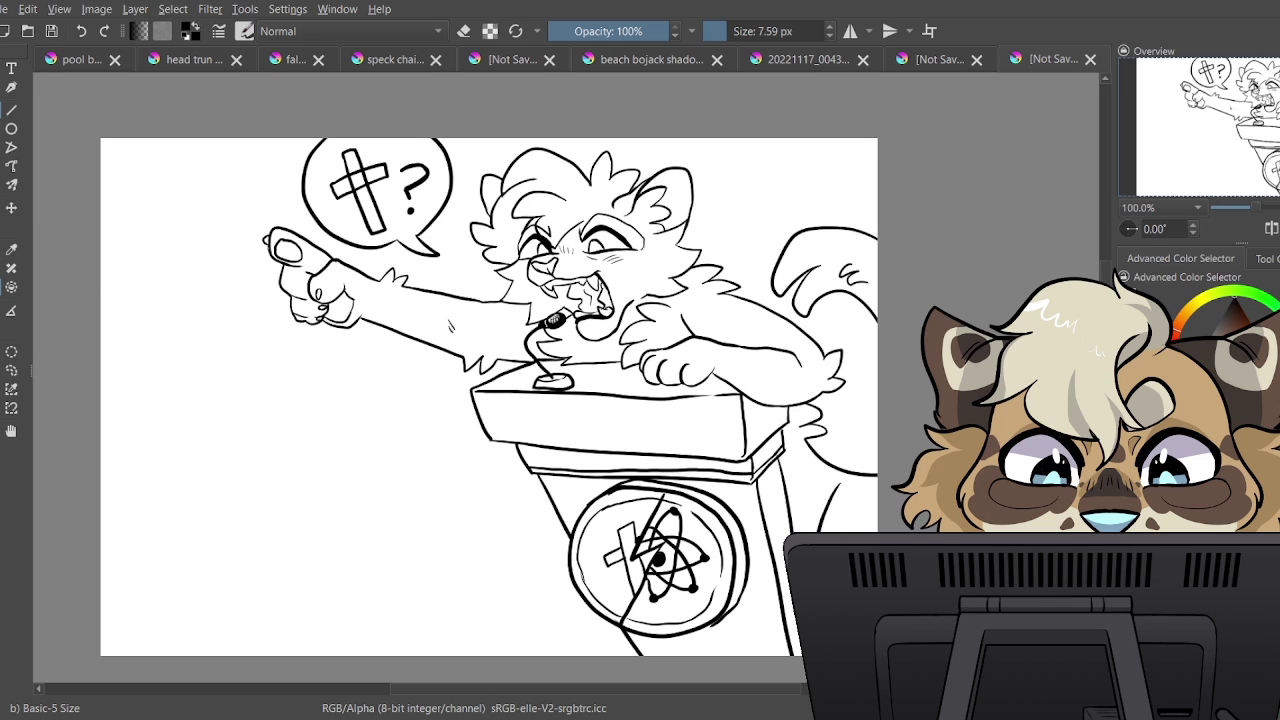
Fill the crosses in the speech bubble and the emblem solid black, and ink small clouds beside the emblem's cross
mouse_move(372, 205)
mouse_down()
mouse_move(360, 170)
mouse_move(348, 186)
mouse_move(390, 185)
mouse_up()
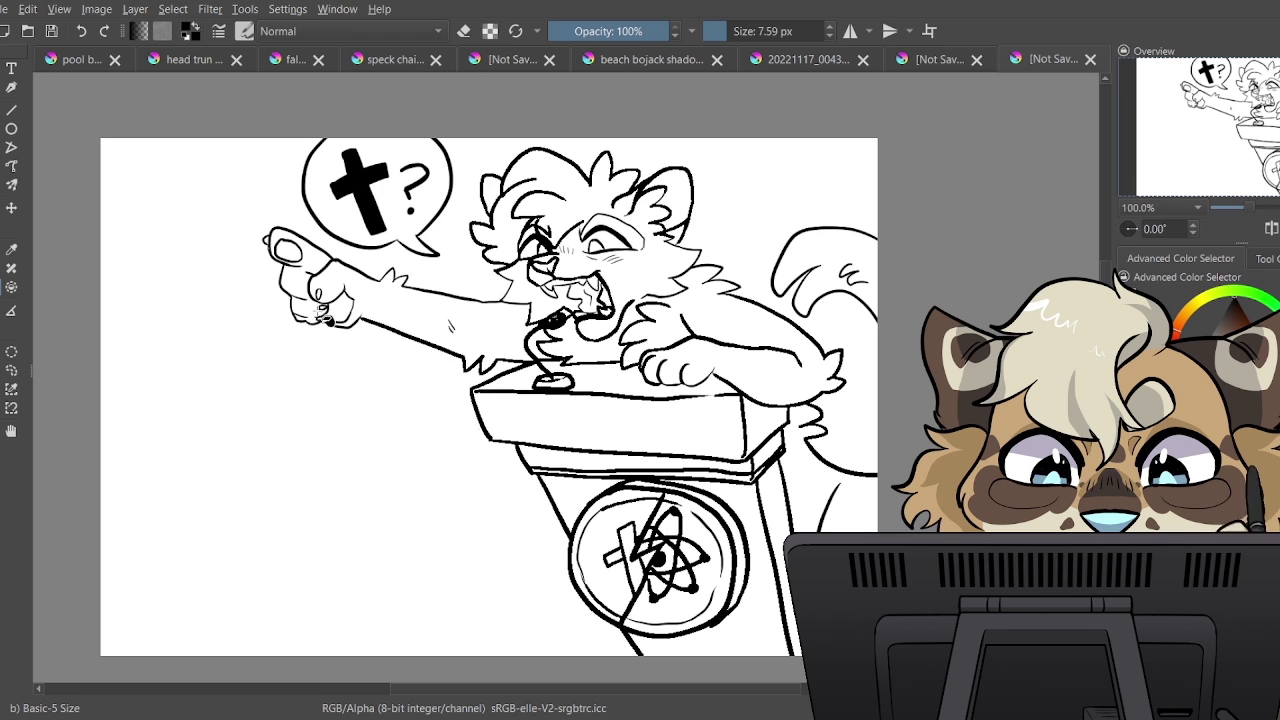
click(81, 32)
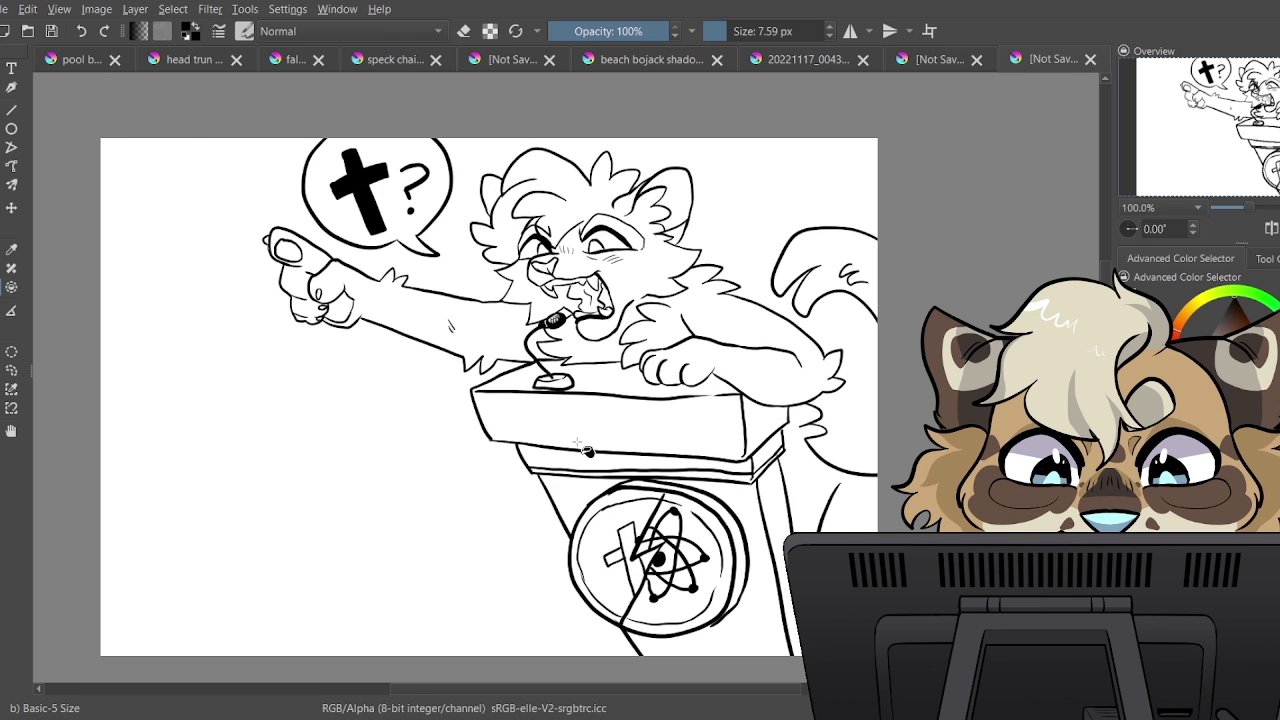
click(635, 574)
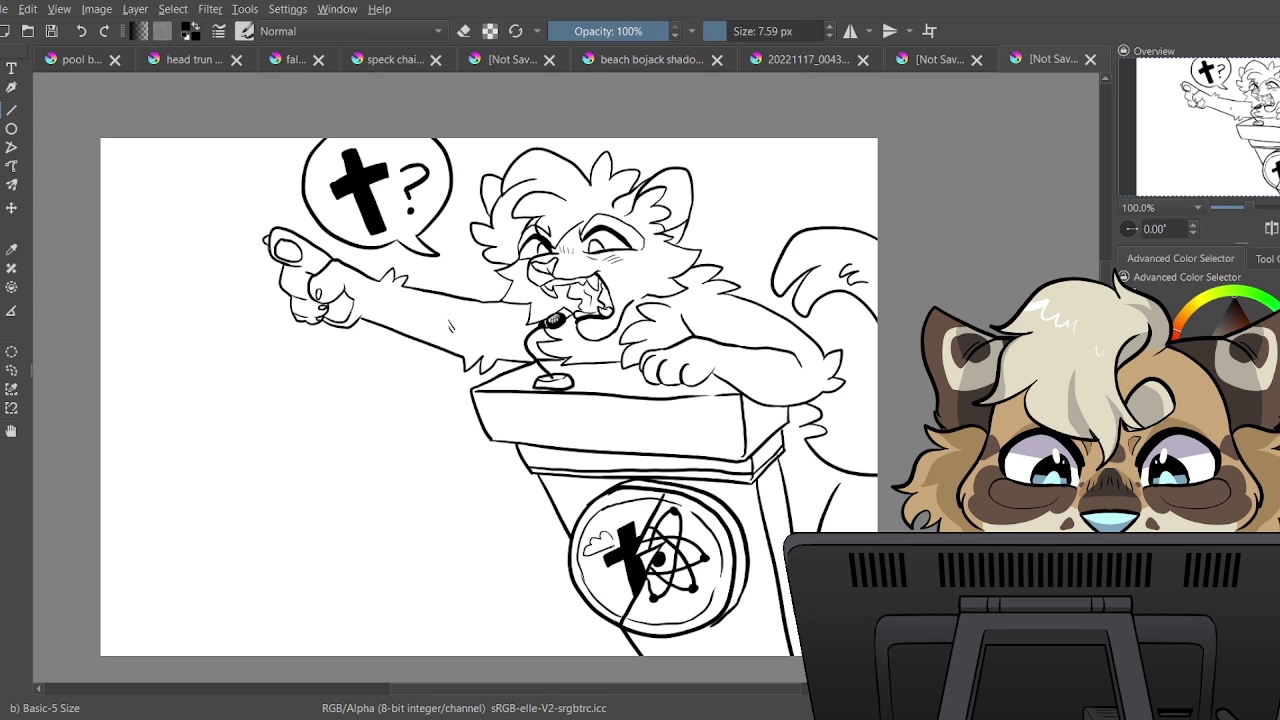
drag(640, 508, 620, 520)
Outline brown markings on the muzzle bridge, under both eyes and on the cheeks, redoing the first attempt at the bridge
drag(1259, 213, 1274, 210)
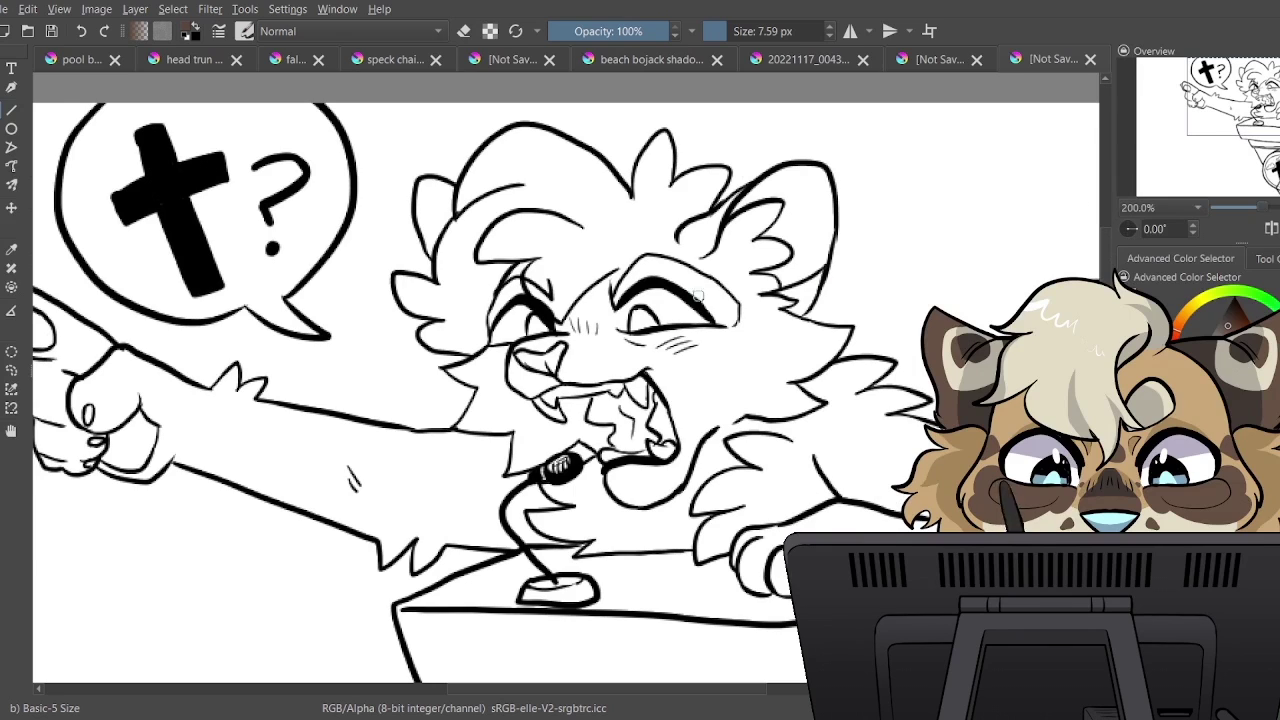
mouse_move(570, 348)
mouse_down()
mouse_move(601, 332)
mouse_move(590, 300)
mouse_up()
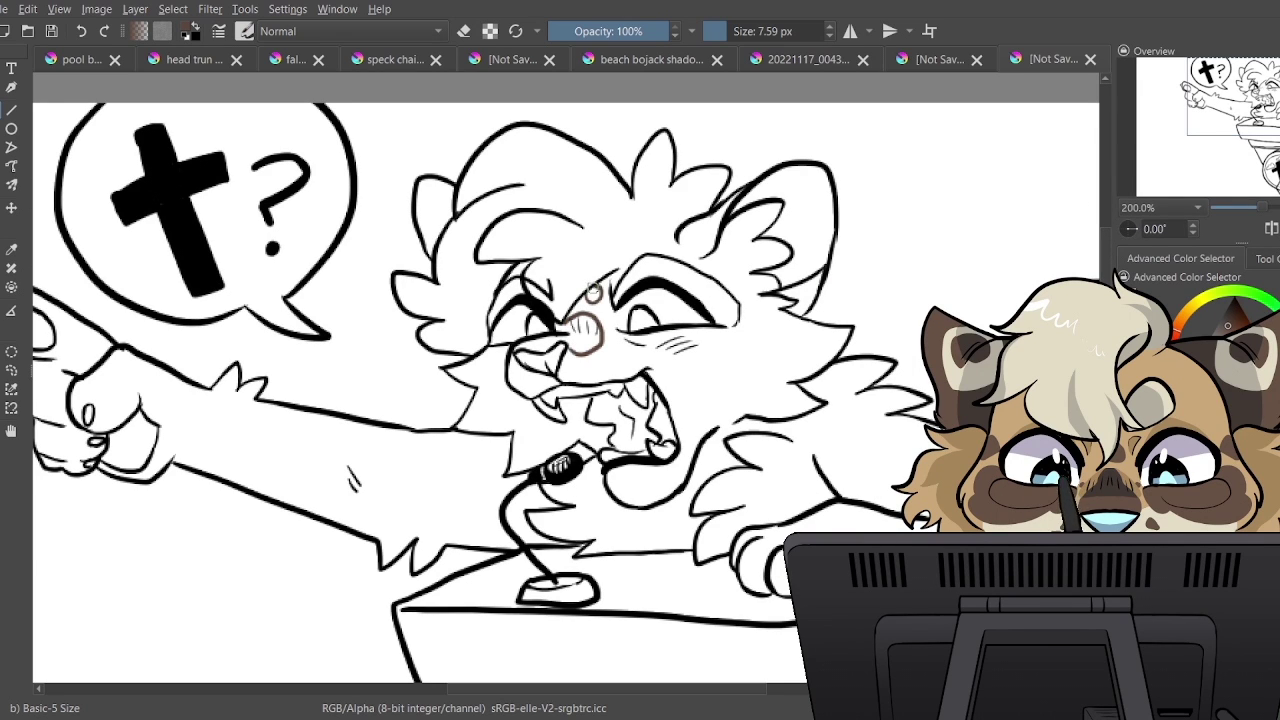
click(82, 33)
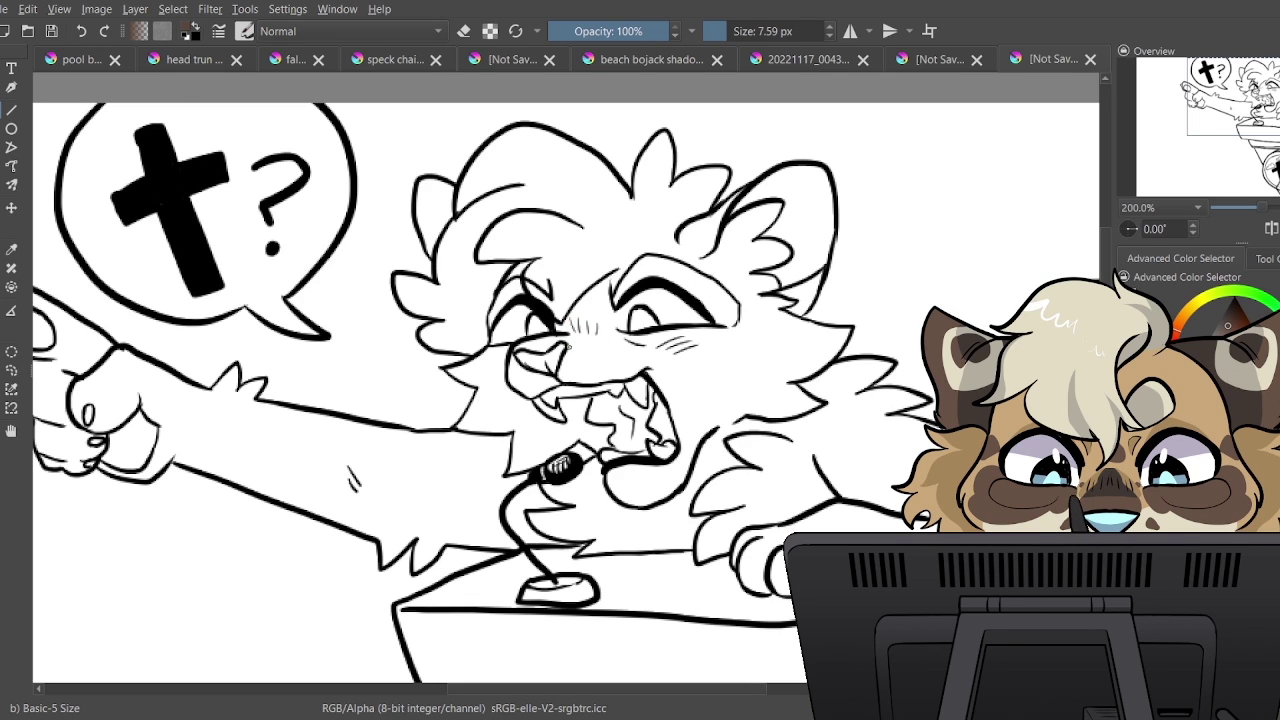
mouse_move(566, 336)
mouse_down()
mouse_move(573, 317)
mouse_move(585, 343)
mouse_move(570, 343)
mouse_move(684, 372)
mouse_move(770, 352)
mouse_move(742, 320)
mouse_up()
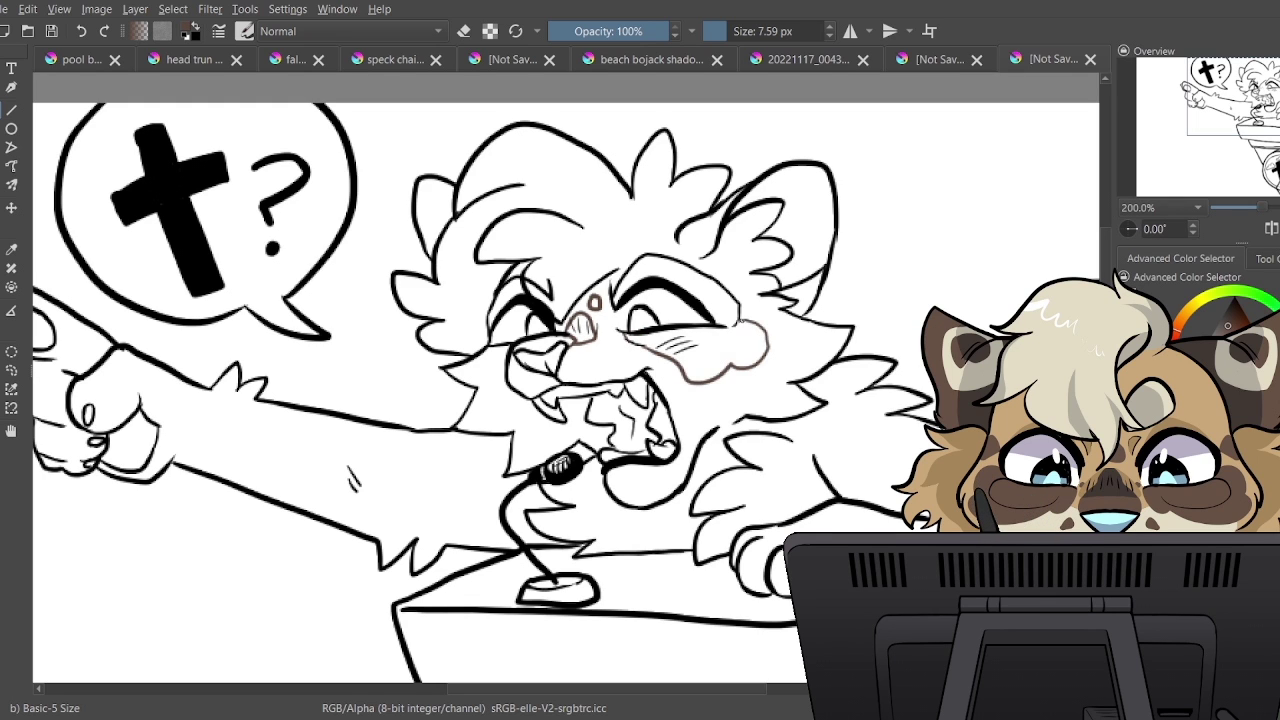
mouse_move(470, 358)
mouse_down()
mouse_move(506, 403)
mouse_move(496, 396)
mouse_move(496, 416)
mouse_move(522, 395)
mouse_up()
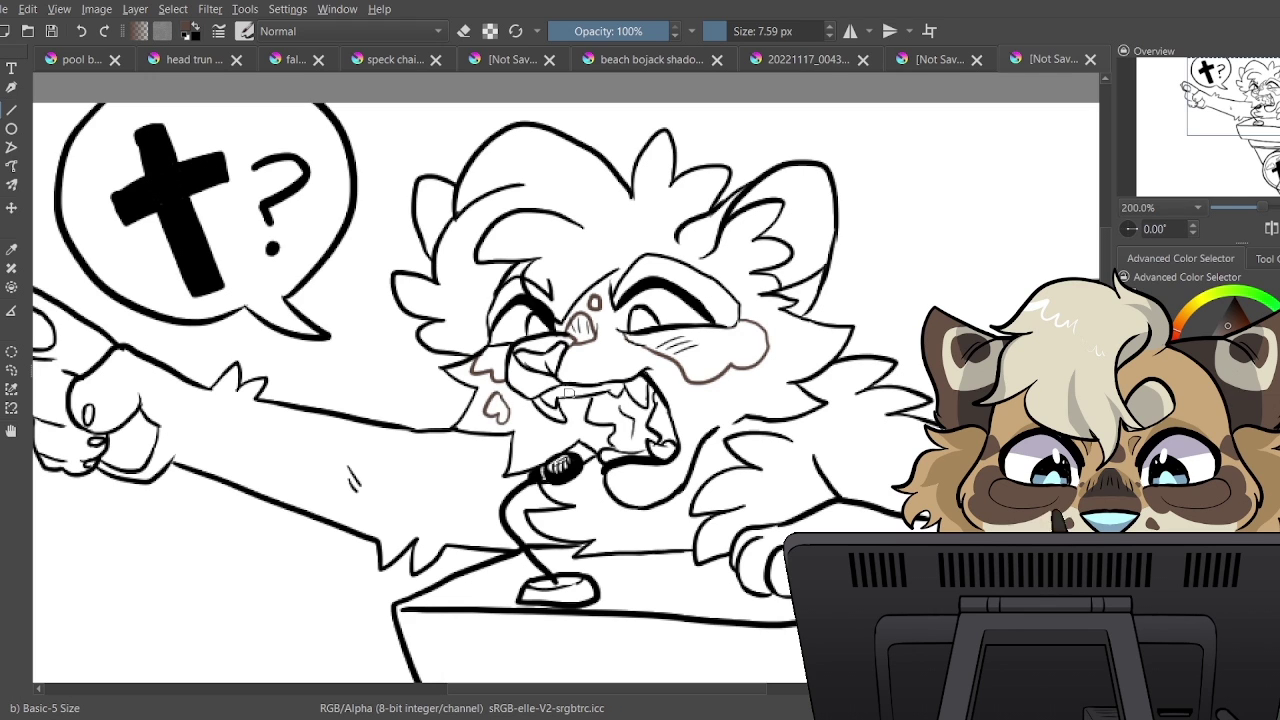
drag(742, 382, 736, 397)
Outline brown markings at the ear's inner base and on the pointing arm and fingers, adding spots near the elbow
drag(678, 238, 714, 250)
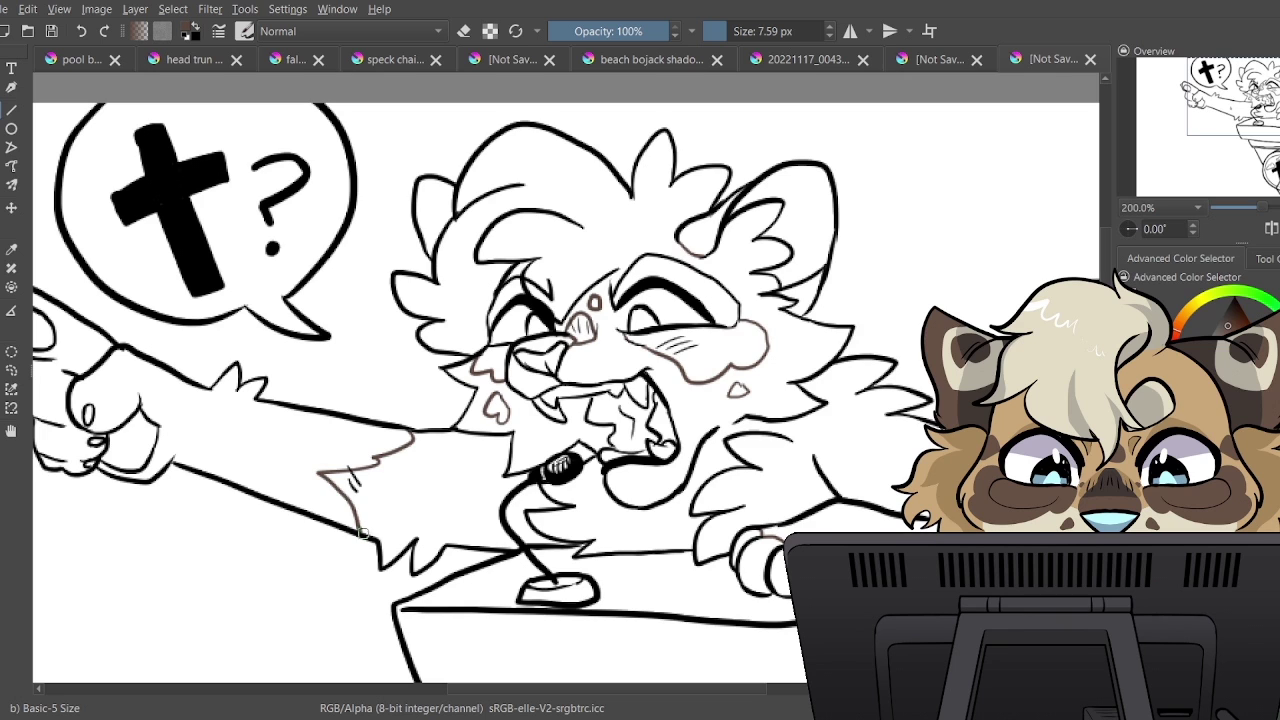
drag(1236, 97, 1209, 97)
drag(322, 349, 344, 402)
mouse_move(250, 358)
mouse_down()
mouse_move(291, 350)
mouse_move(291, 332)
mouse_move(271, 374)
mouse_up()
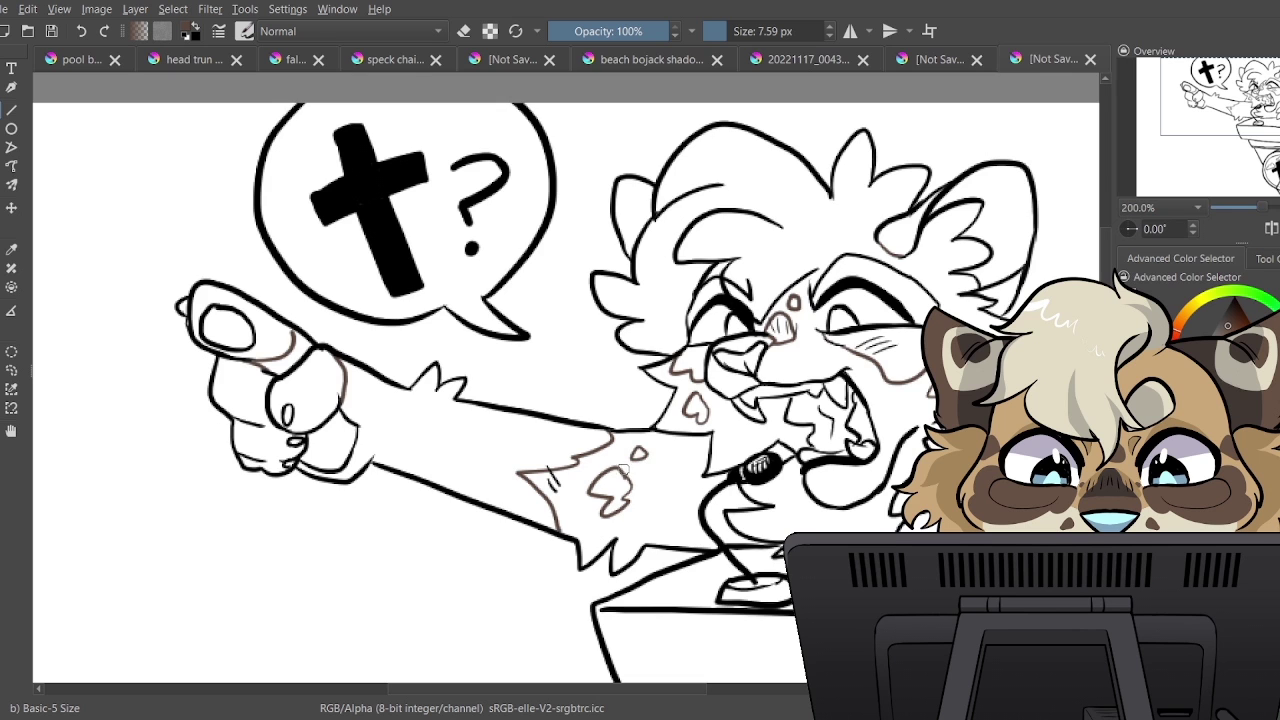
Outline brown markings and spots on the resting forearm and on the body and leg behind the podium, redrawing those at the canvas edge
drag(1243, 122, 1279, 162)
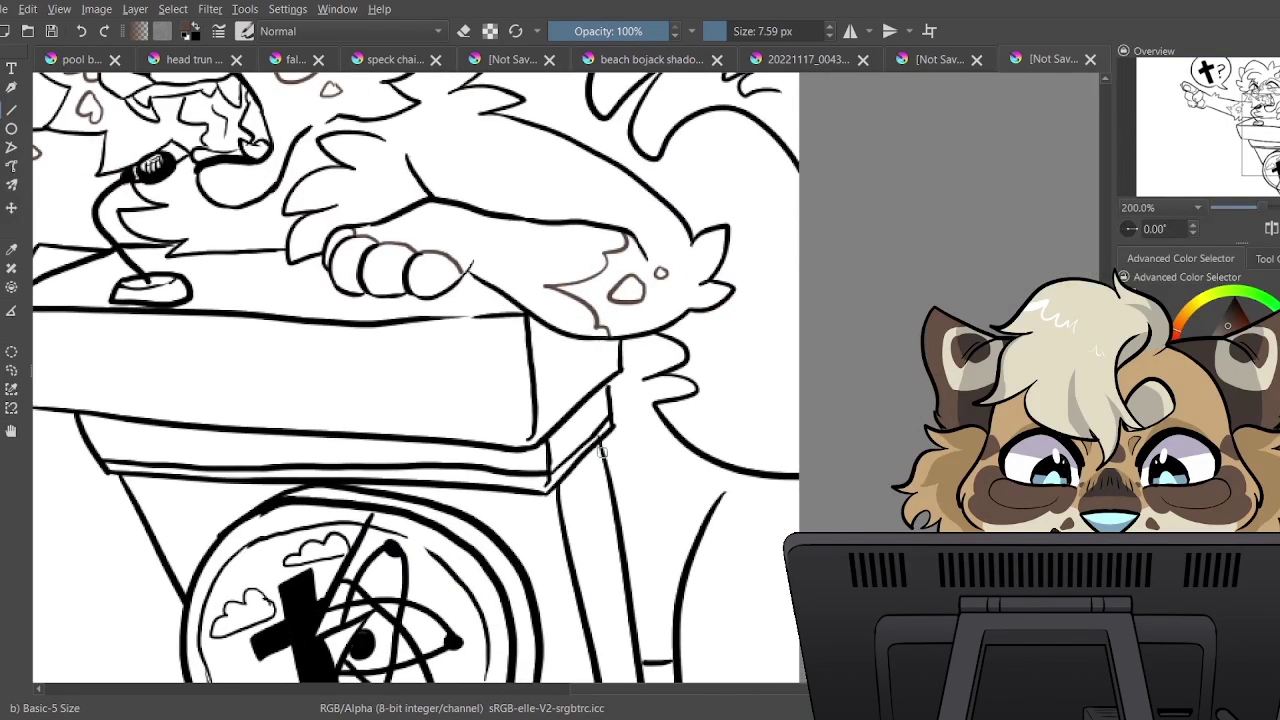
drag(604, 450, 675, 540)
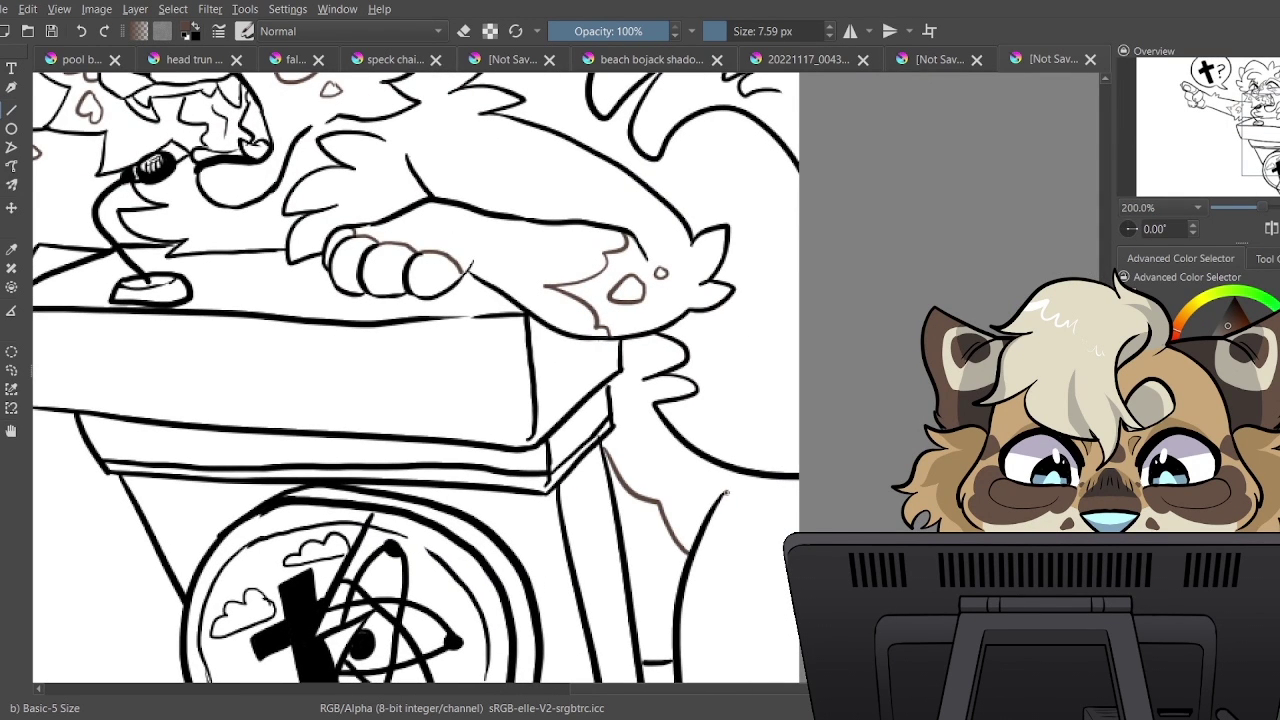
drag(722, 494, 800, 488)
mouse_move(1279, 151)
mouse_down()
mouse_move(1221, 181)
mouse_move(1279, 170)
mouse_up()
drag(694, 487, 742, 481)
drag(806, 412, 787, 489)
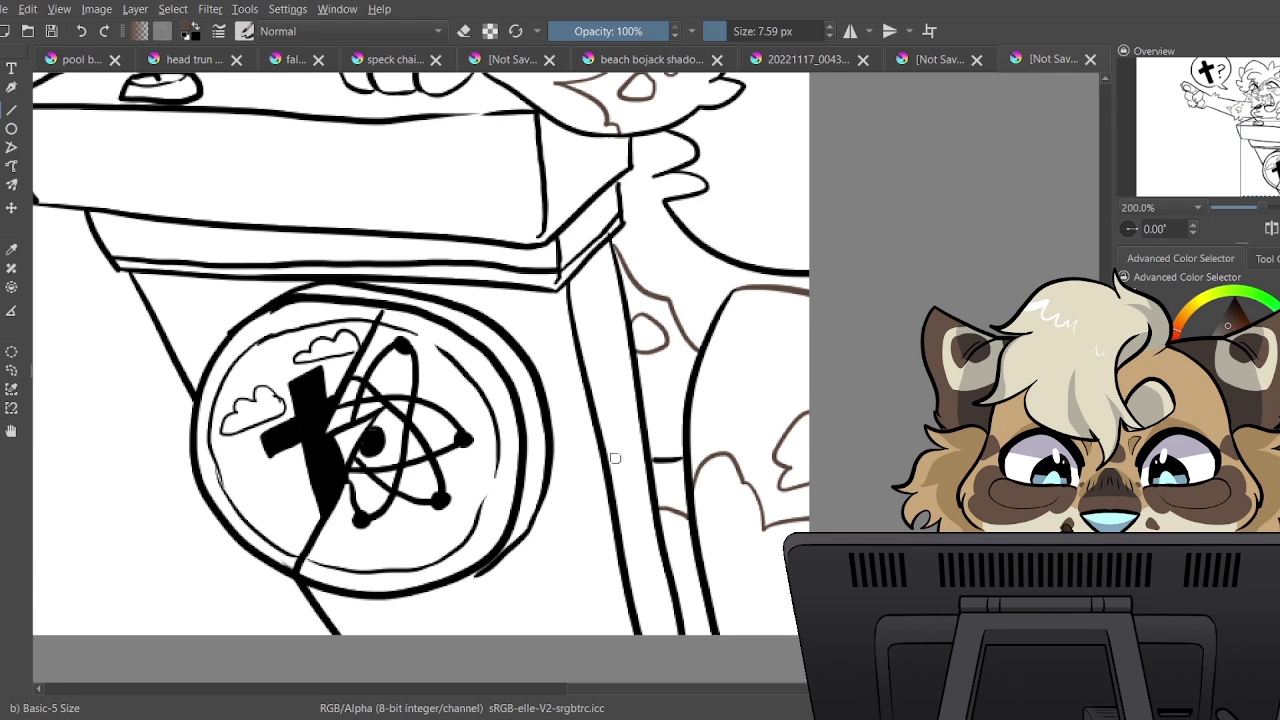
key(ctrl+z)
mouse_move(809, 372)
mouse_down()
mouse_move(783, 378)
mouse_move(778, 412)
mouse_move(808, 432)
mouse_up()
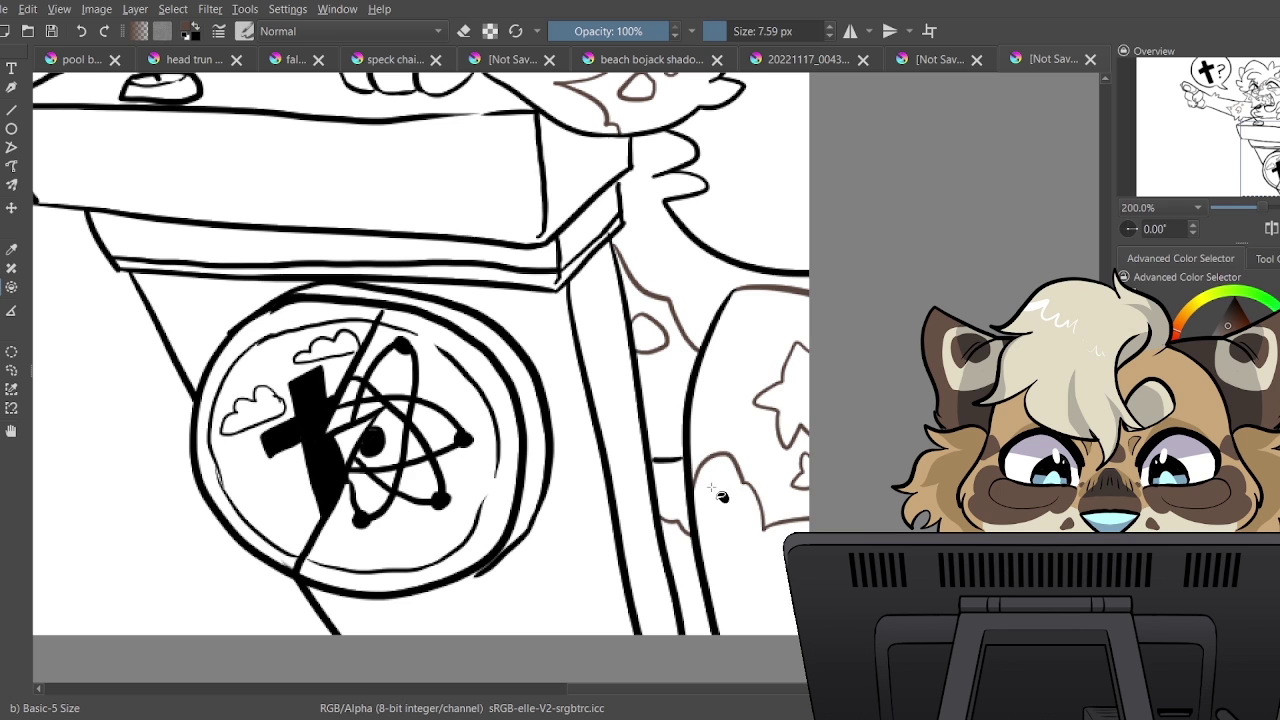
Fill the outlined patches and spots on the body and leg behind the podium with dark brown
click(750, 555)
click(682, 559)
click(793, 406)
click(801, 476)
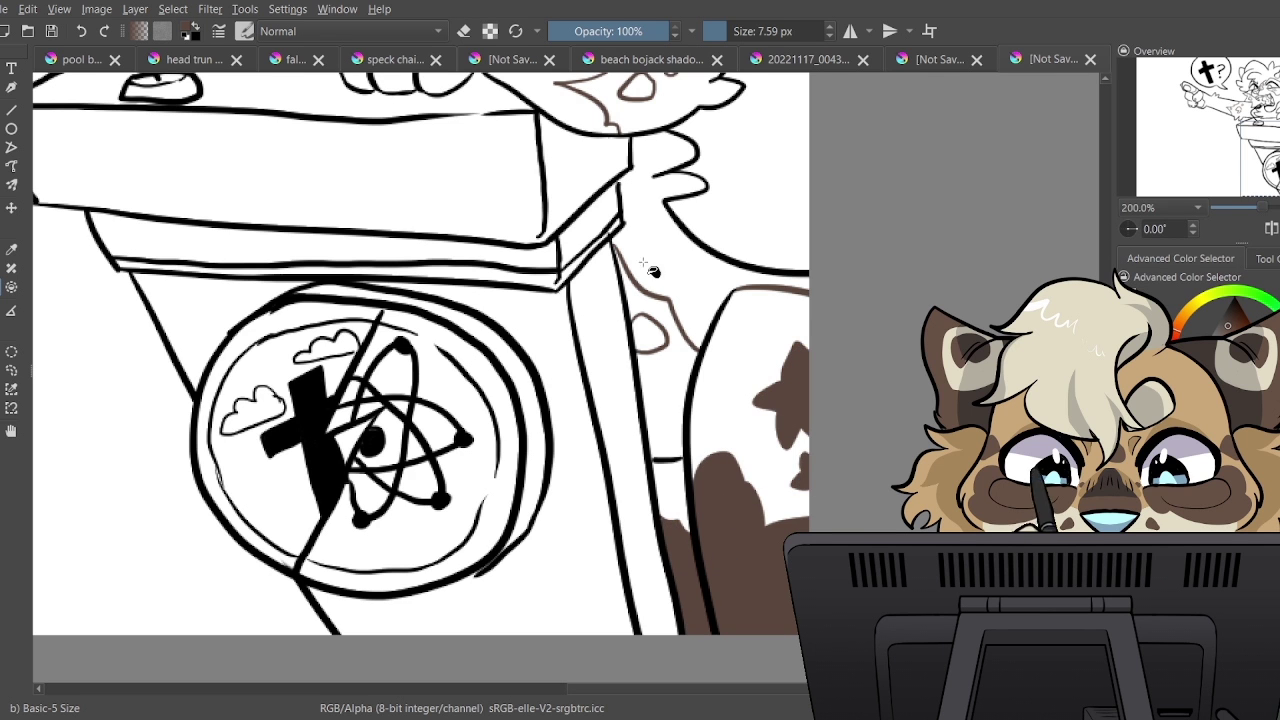
click(645, 270)
click(653, 336)
Fill the resting forearm and the pointing arm's sleeve marking, elbow spots and finger marking with dark brown
drag(1276, 144, 1226, 97)
click(897, 383)
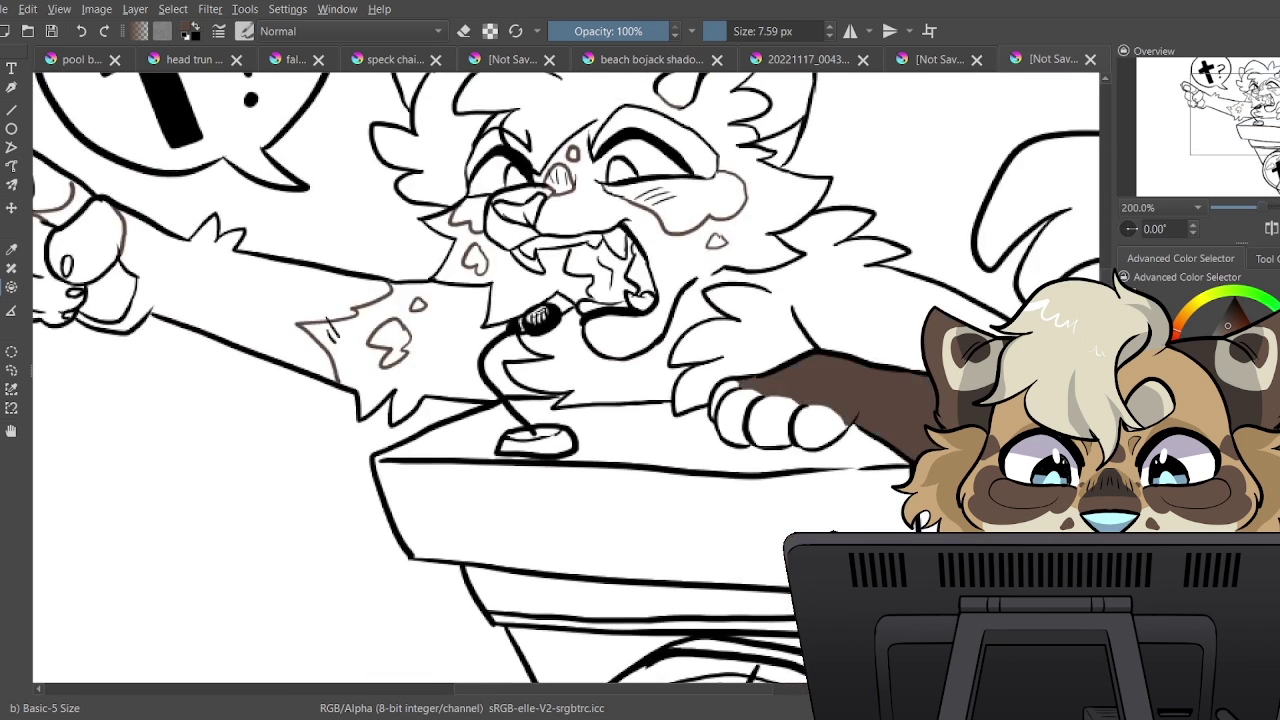
click(278, 310)
click(392, 342)
click(418, 304)
click(75, 205)
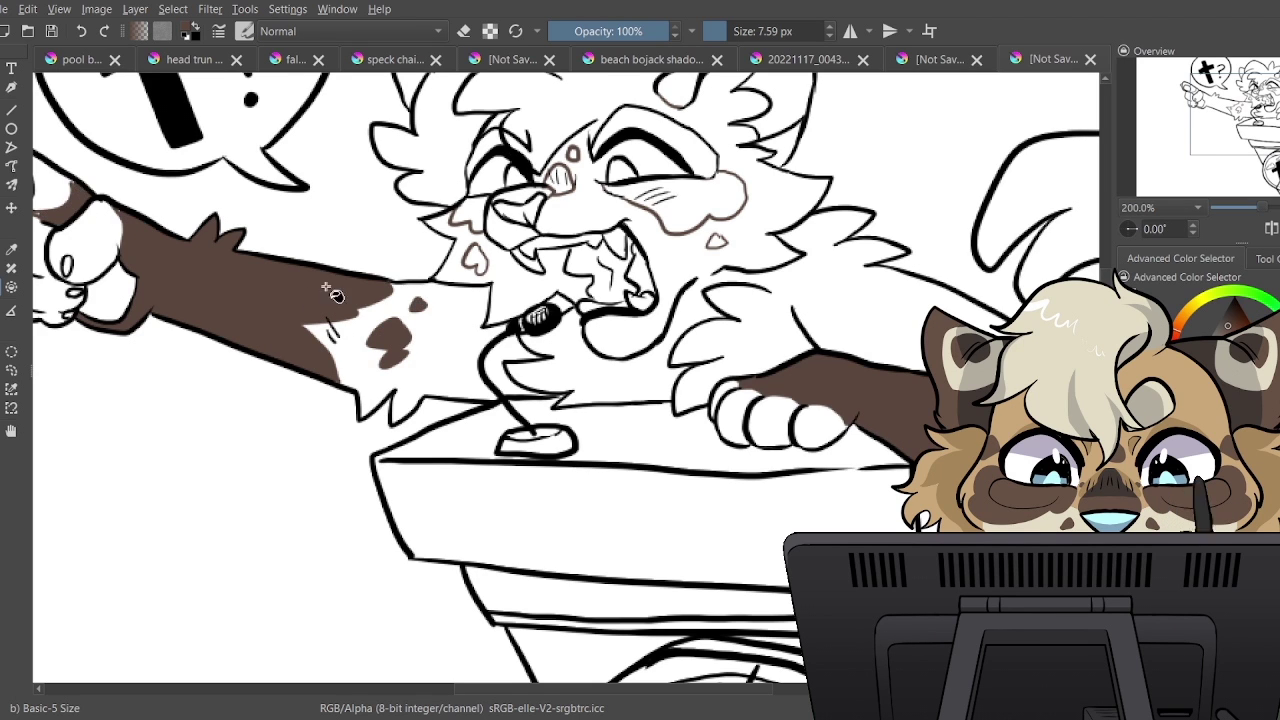
Fill the face markings on the cheeks, under the eyes and on the muzzle bridge with dark brown
click(478, 260)
click(466, 212)
click(515, 196)
click(560, 177)
click(640, 196)
click(716, 242)
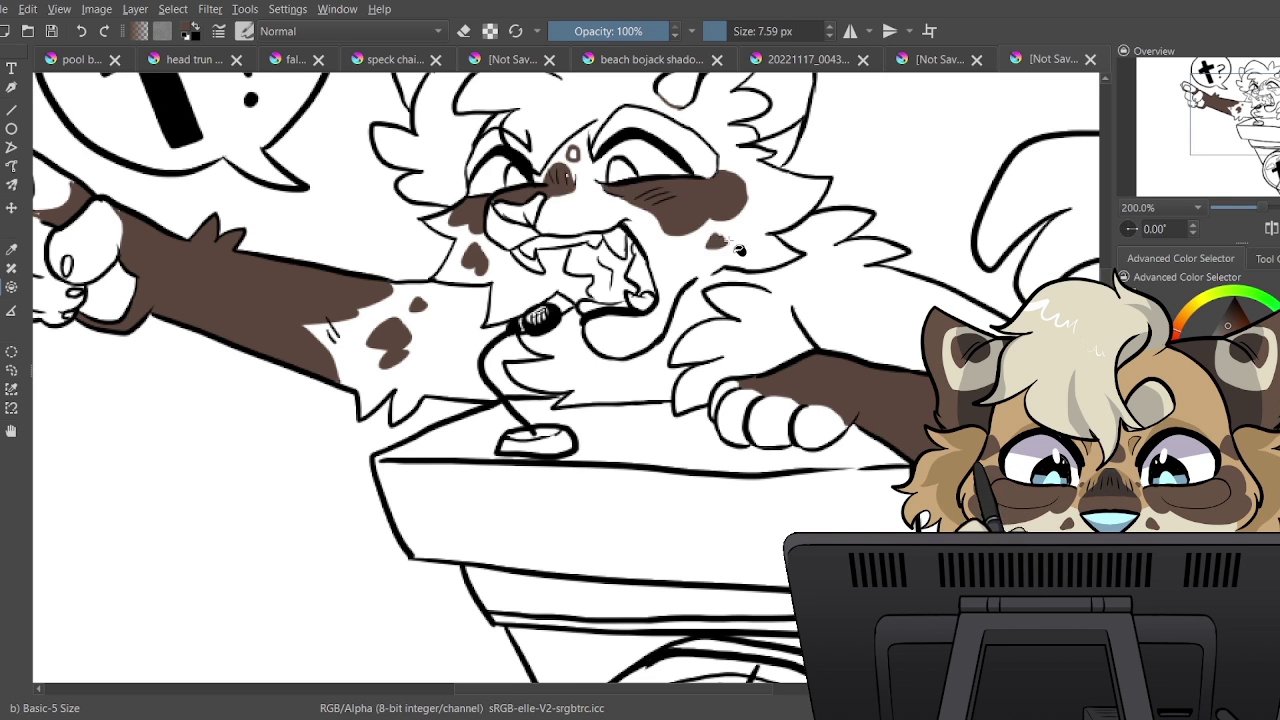
Fill the near ear's base patches and the whole far ear with dark brown, and return to the drawing brush
drag(716, 242, 824, 370)
click(796, 206)
click(888, 275)
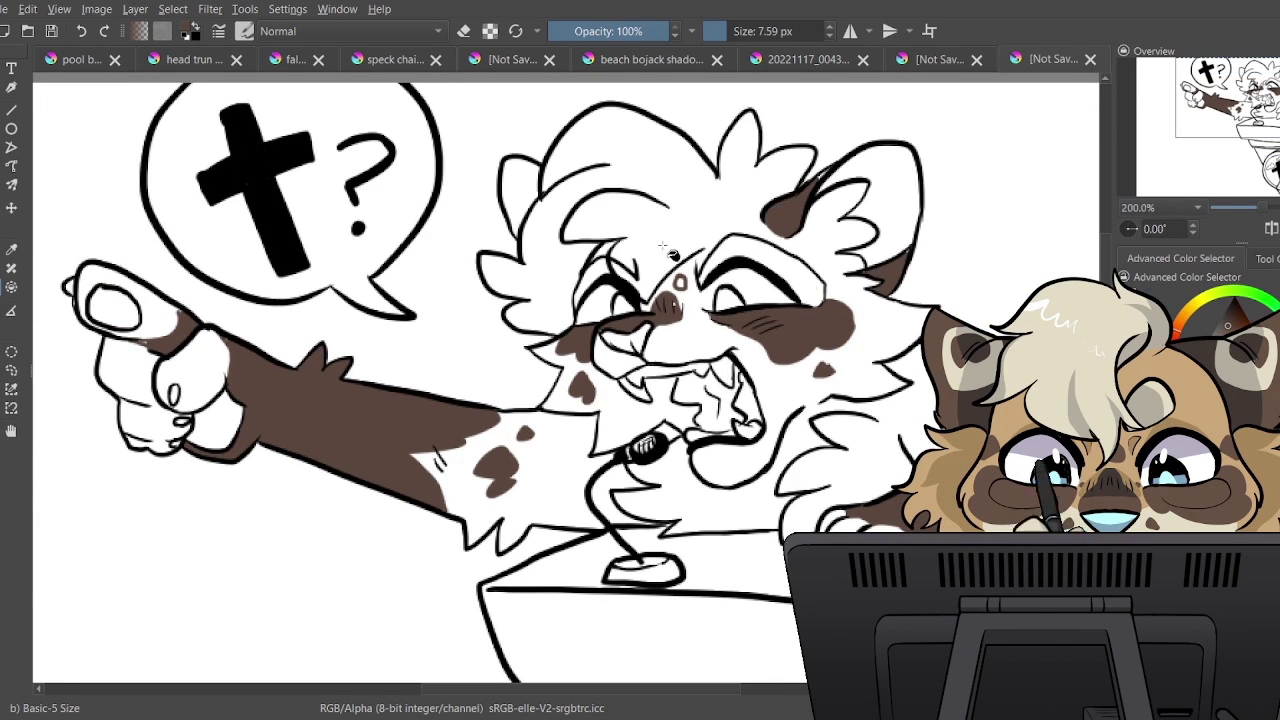
click(527, 200)
click(11, 110)
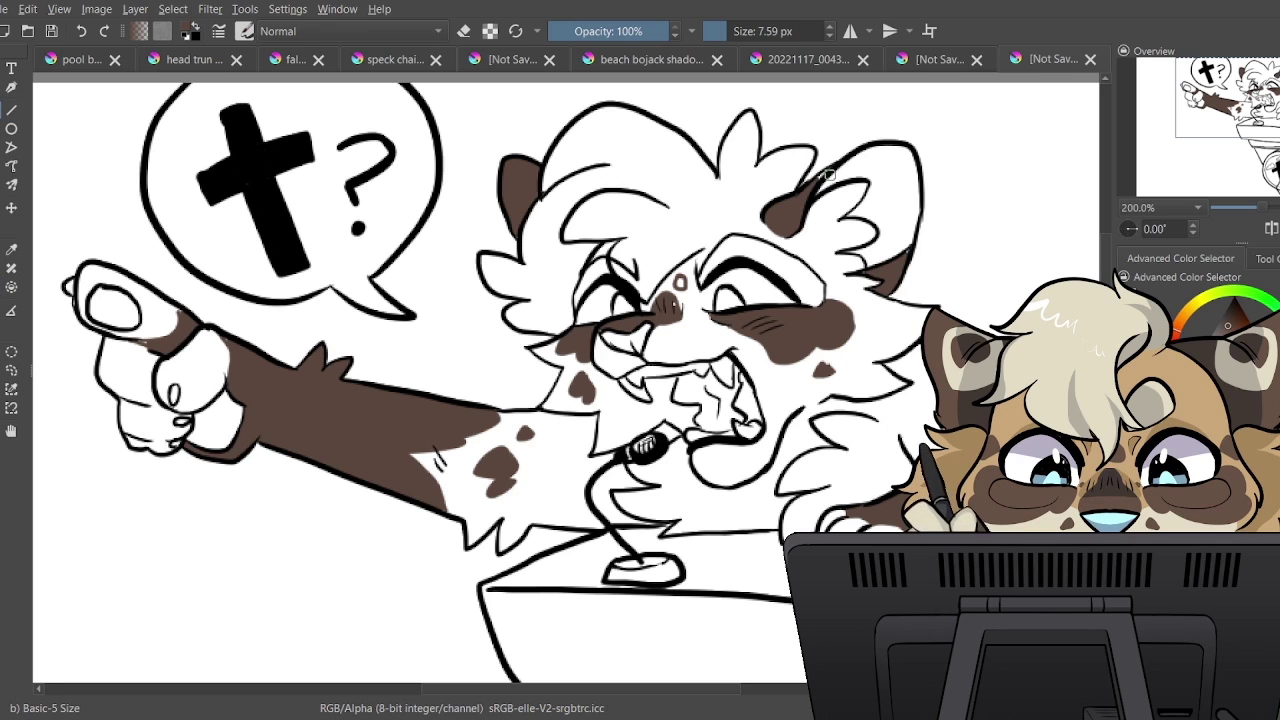
Erase a curved light marking out of the dark brown far ear
key(slash)
drag(544, 178, 518, 222)
key(e)
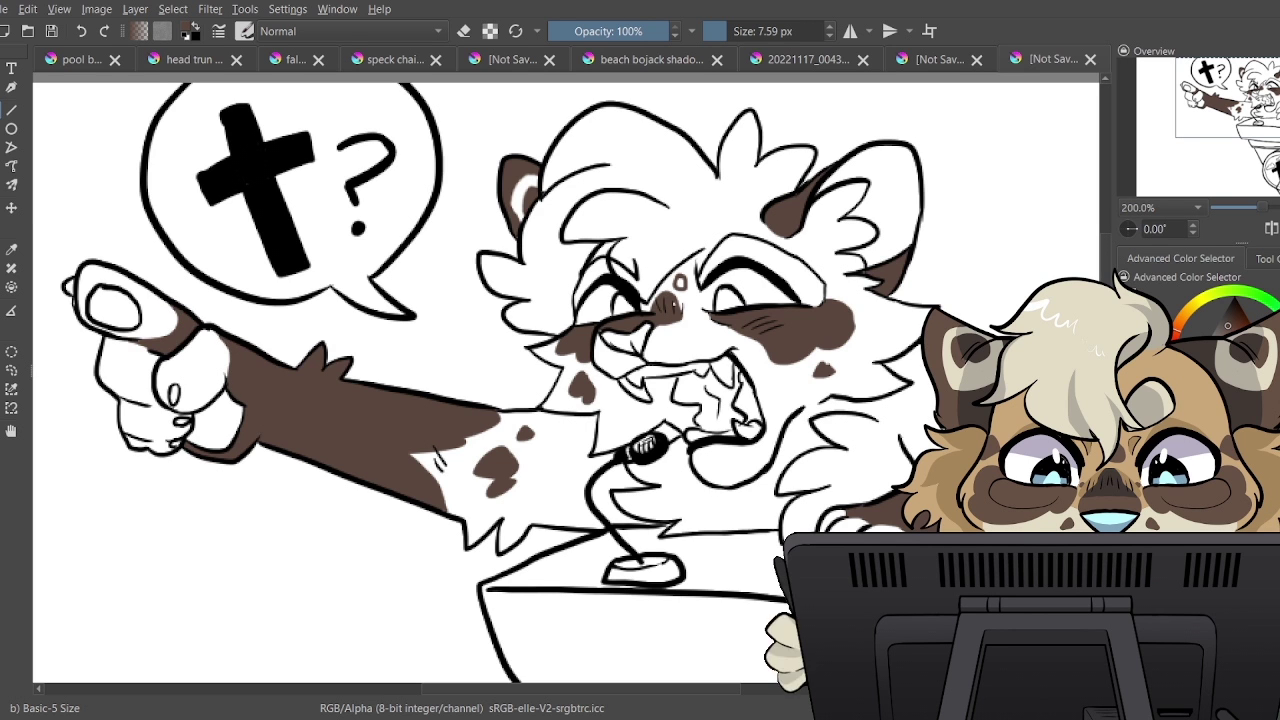
Outline the lower edge of the neck tufts, fill tufts and tail with dark brown, and outline a small spot near the resting elbow
drag(1237, 93, 1259, 111)
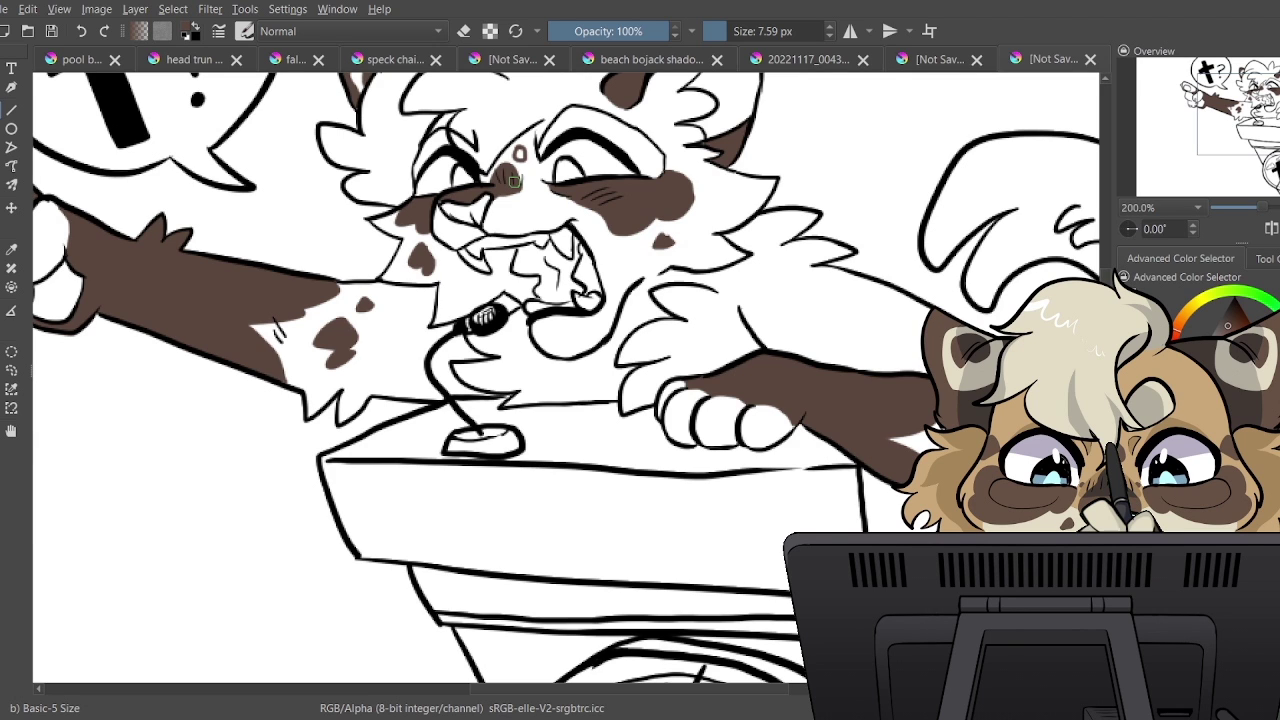
drag(740, 262, 820, 266)
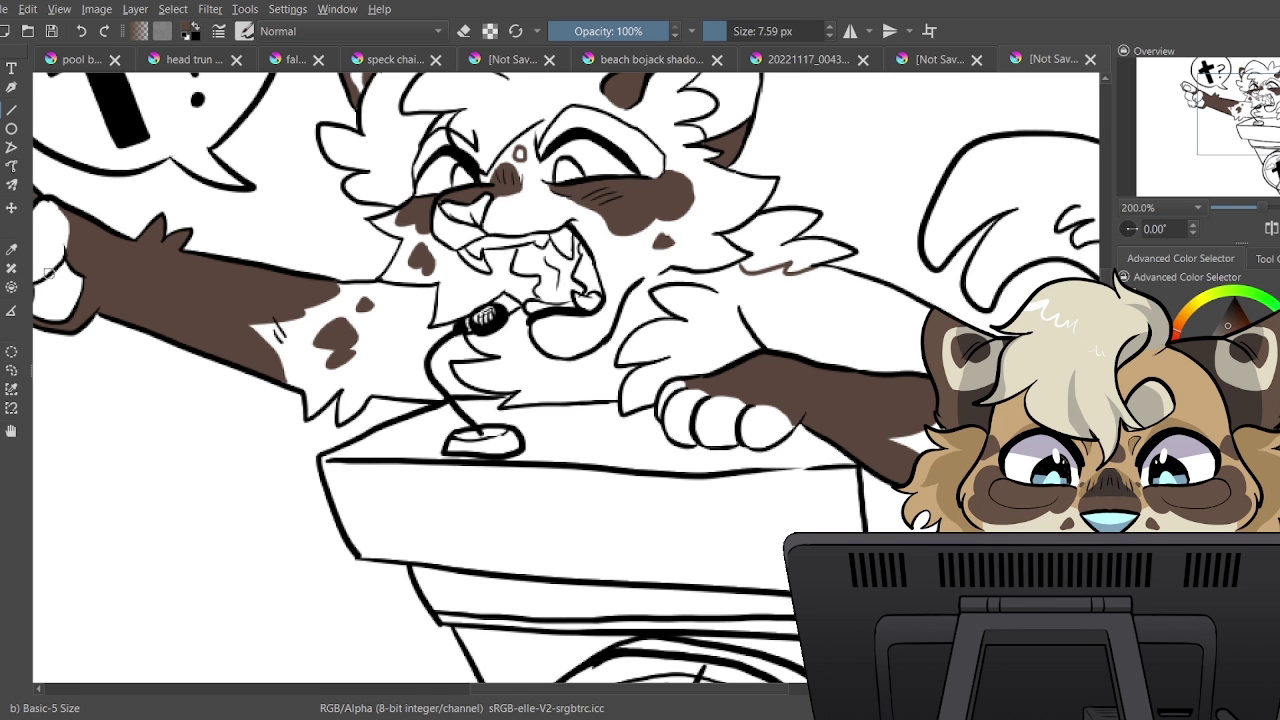
click(773, 253)
click(1040, 189)
drag(1231, 131, 1279, 142)
key(b)
drag(554, 340, 591, 435)
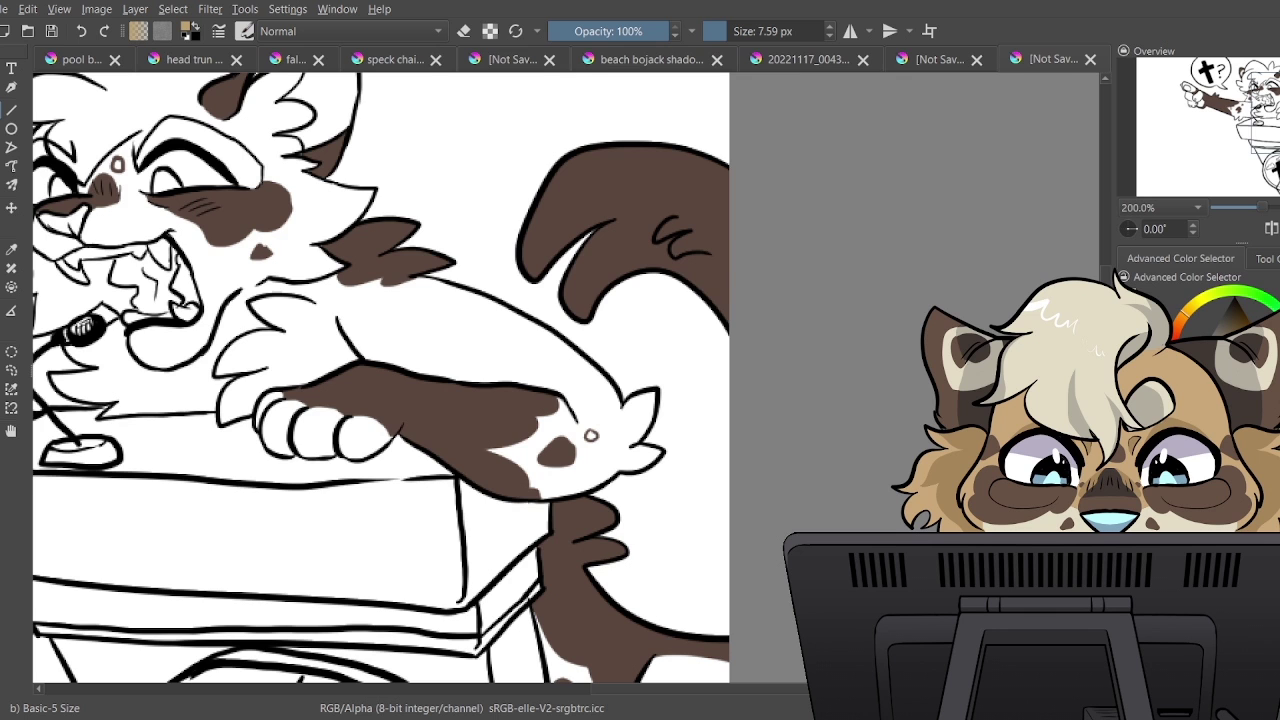
Outline the tan fur markings in tan on the forehead hair, above the near eye, along the muzzle and on the chin
mouse_move(118, 194)
mouse_down()
mouse_move(253, 290)
mouse_move(510, 344)
mouse_move(498, 323)
mouse_move(490, 338)
mouse_up()
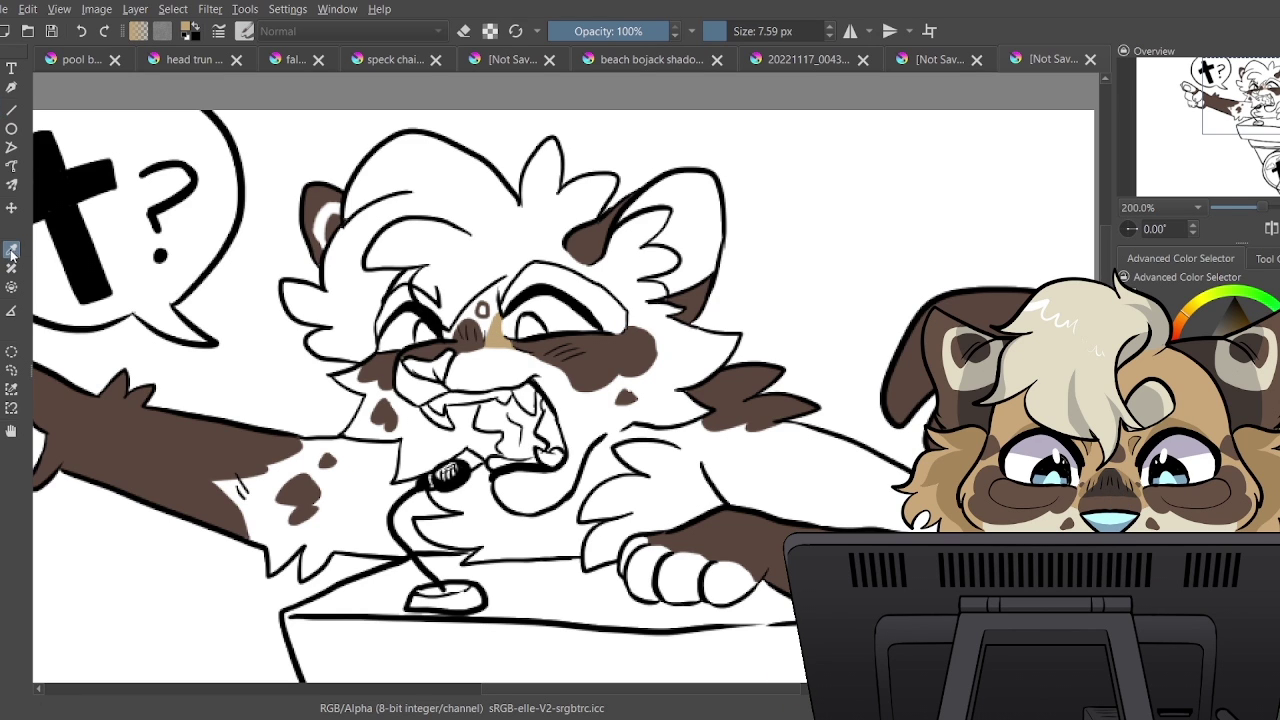
click(11, 110)
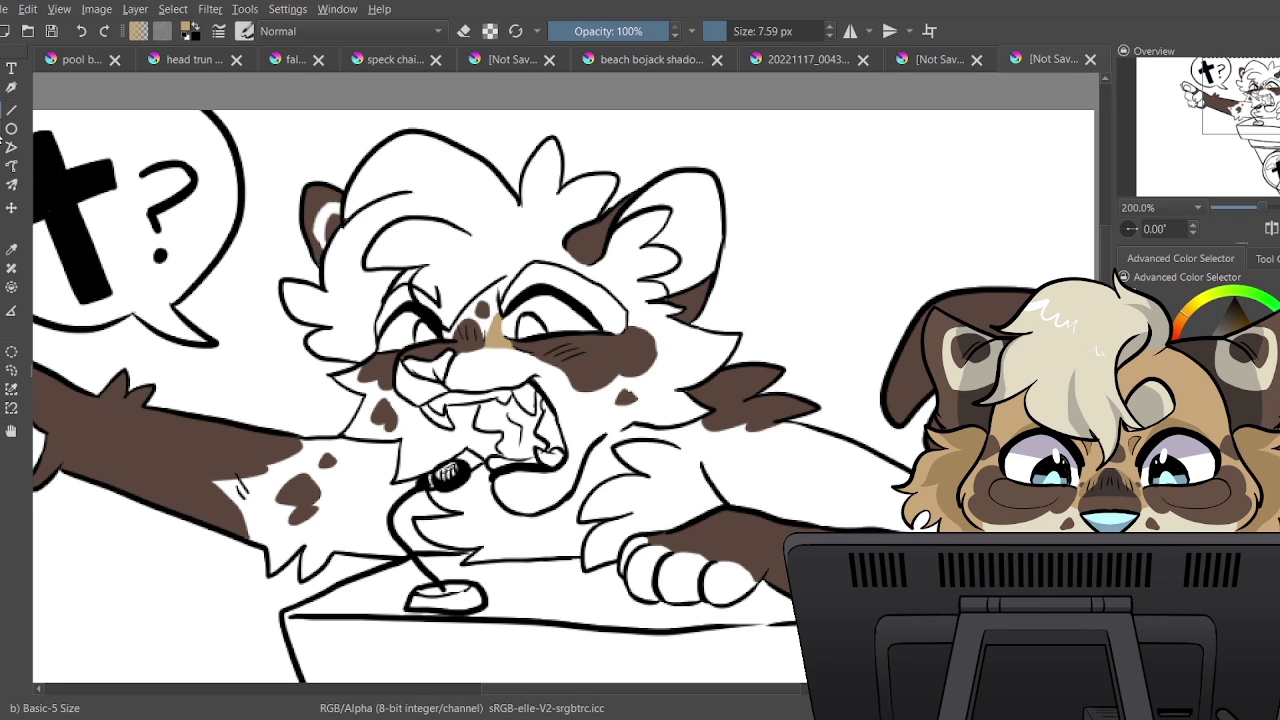
drag(572, 381, 584, 426)
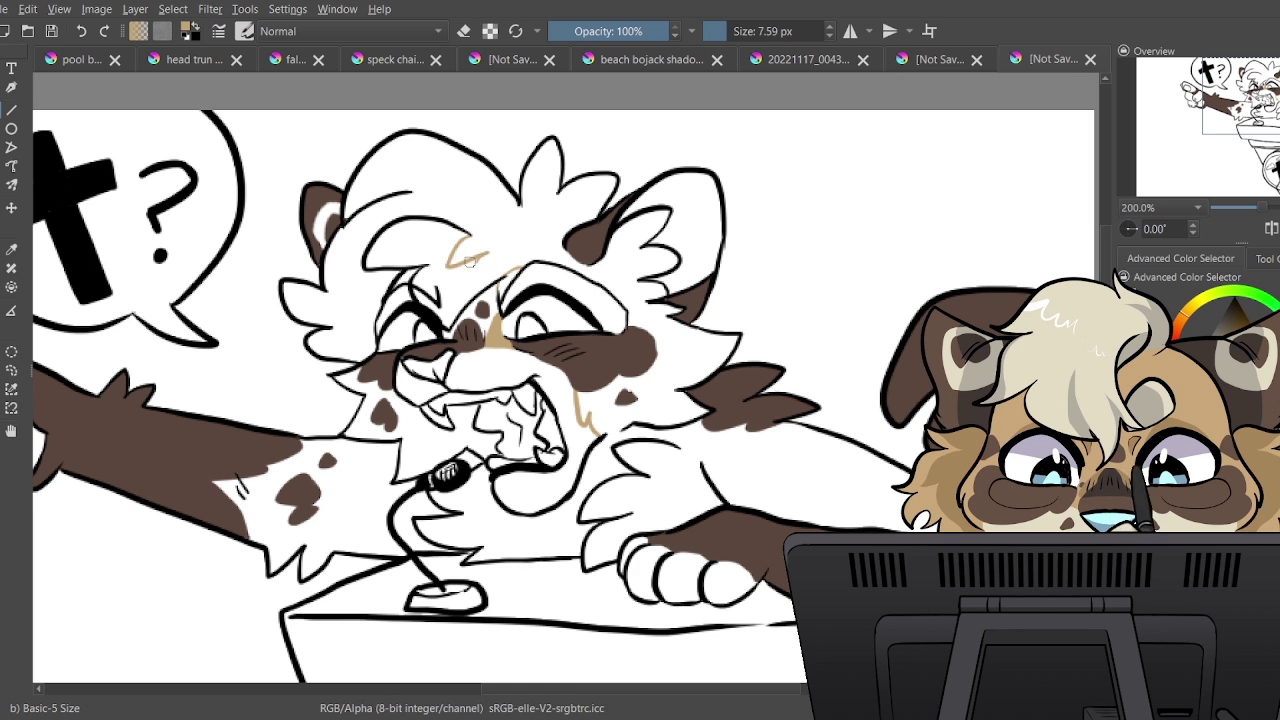
mouse_move(472, 234)
mouse_down()
mouse_move(442, 262)
mouse_move(468, 278)
mouse_move(468, 302)
mouse_move(515, 248)
mouse_move(536, 262)
mouse_move(452, 192)
mouse_move(510, 208)
mouse_move(545, 178)
mouse_move(562, 186)
mouse_move(552, 218)
mouse_move(594, 212)
mouse_up()
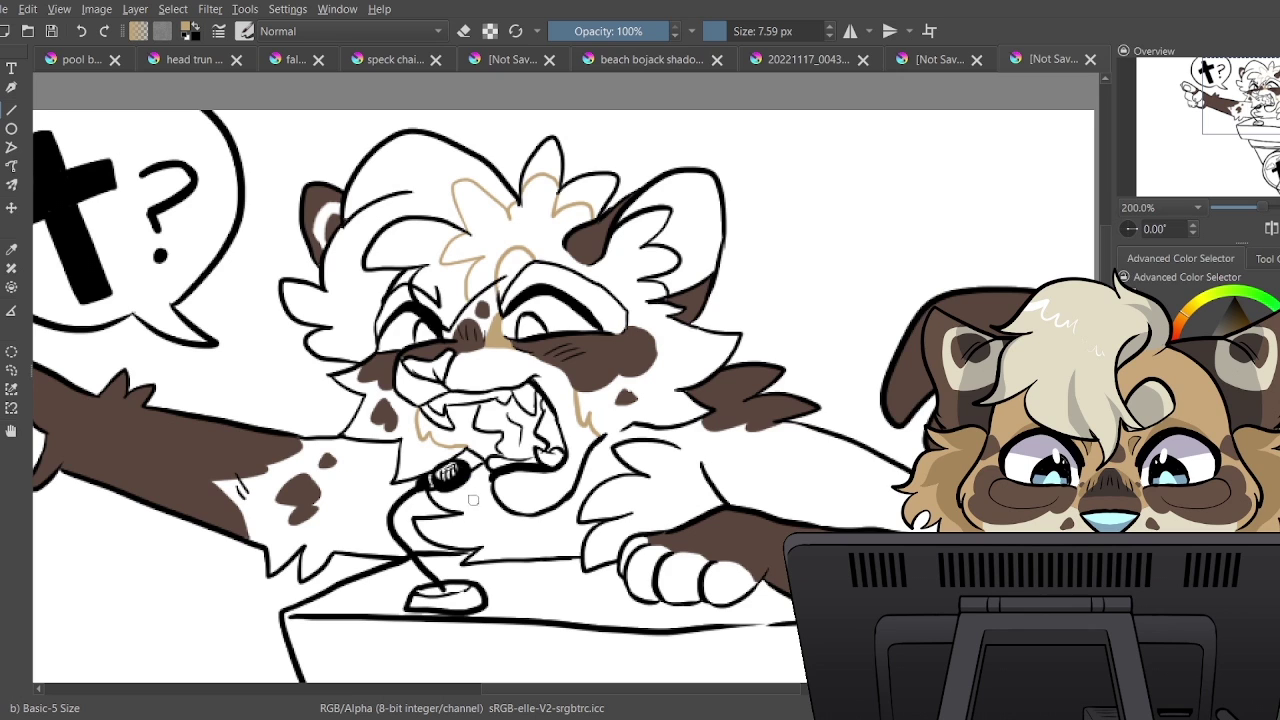
Fill the far cheek, the far eyelid and the fur between the eyes with tan
click(11, 288)
click(410, 417)
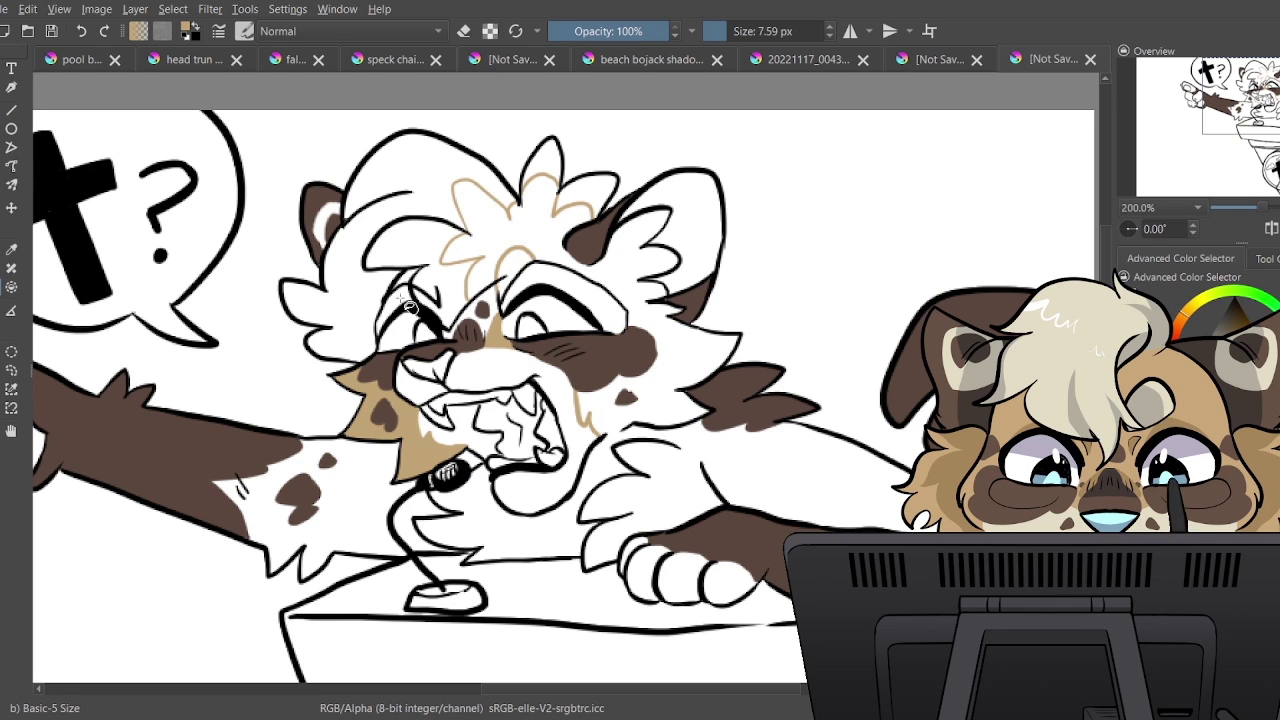
click(418, 288)
click(505, 335)
click(470, 312)
click(492, 354)
Close the tan outline at the base of the near ear's tufts and fill the head, shoulder and pointing upper arm with tan
click(4, 110)
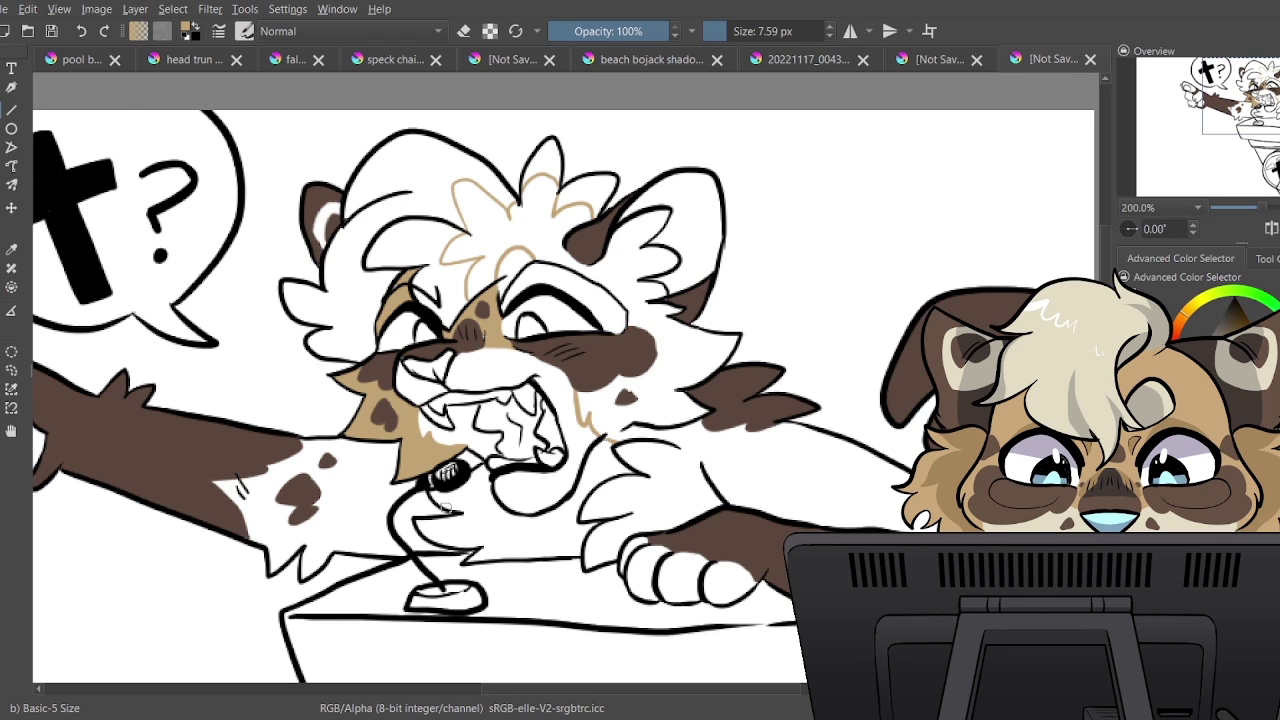
click(605, 425)
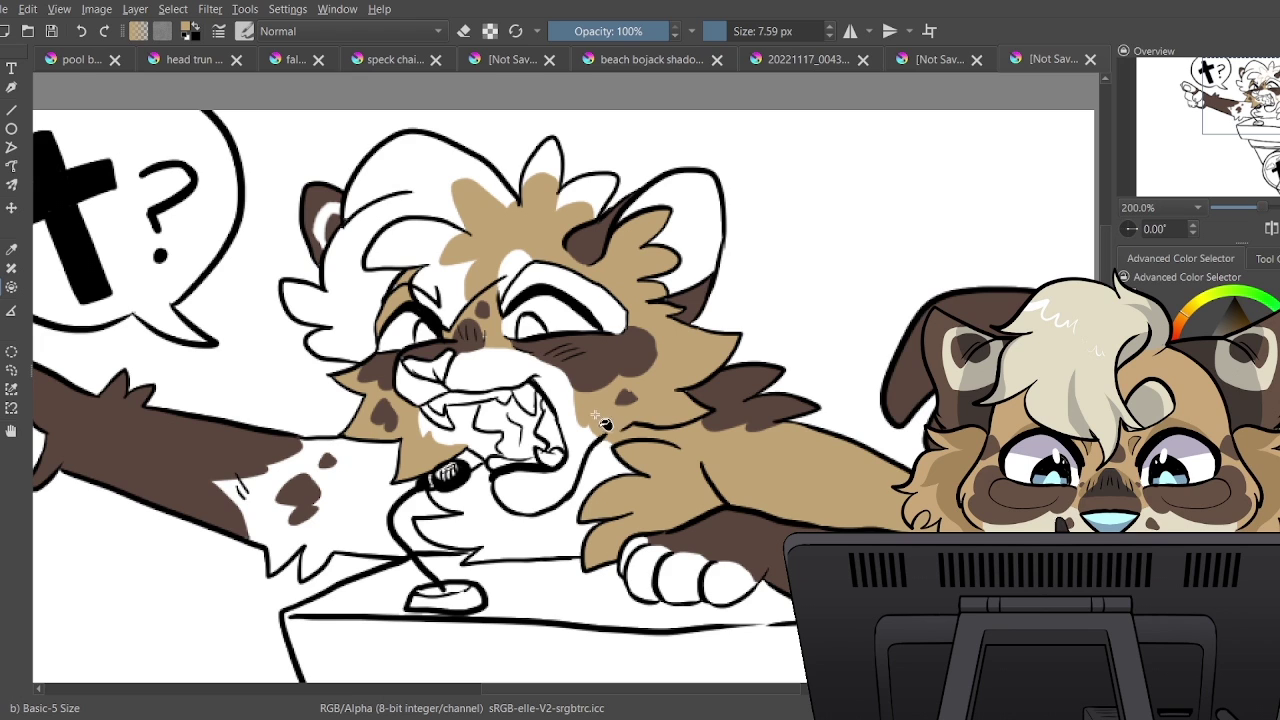
click(81, 31)
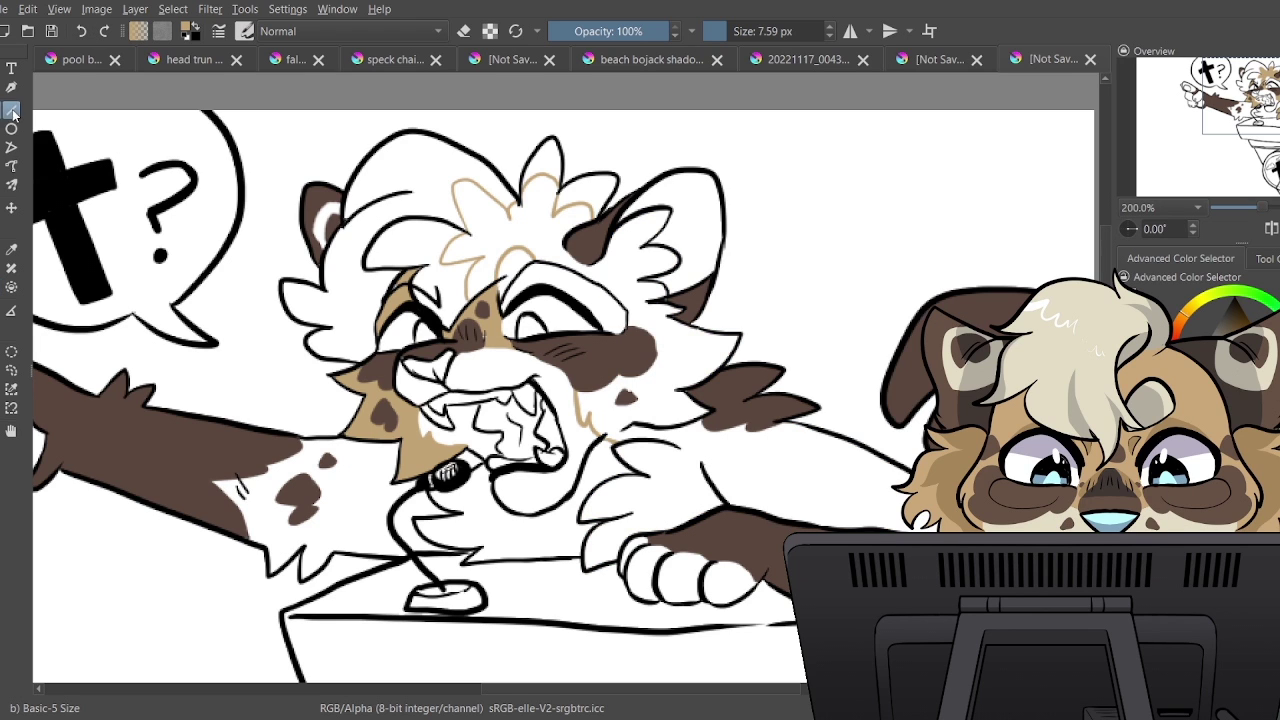
click(4, 110)
drag(597, 263, 649, 297)
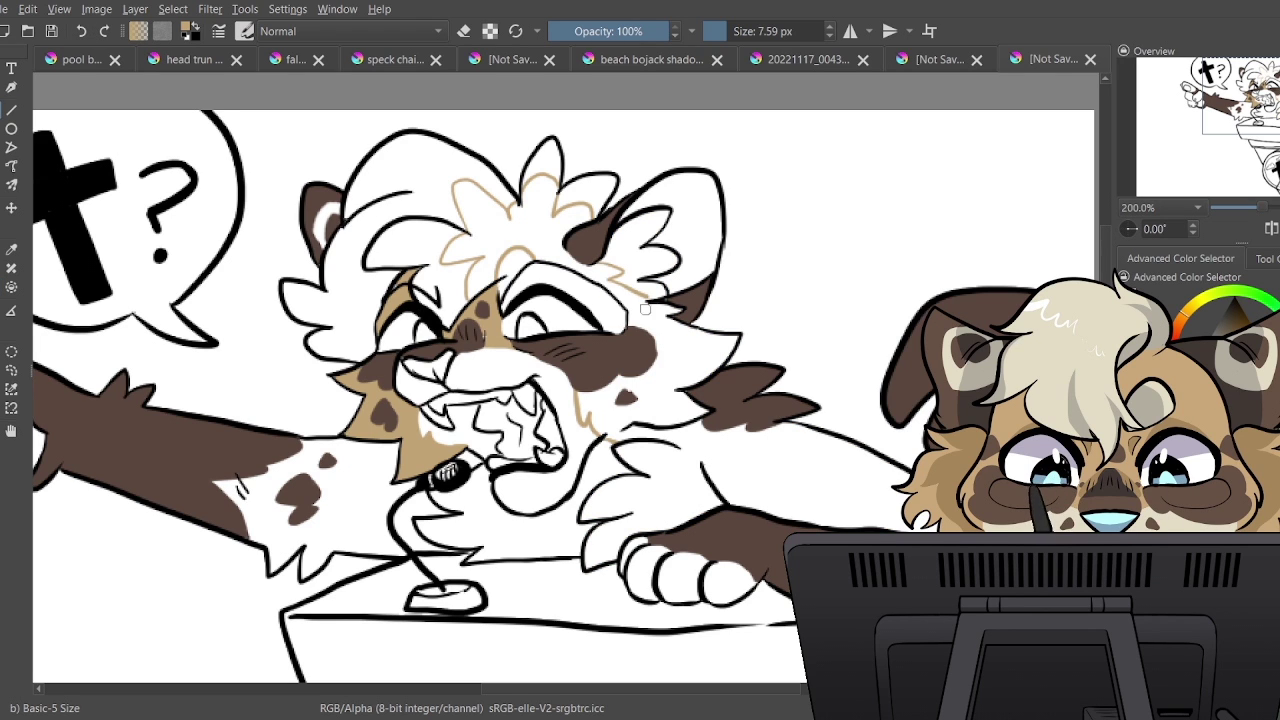
click(674, 400)
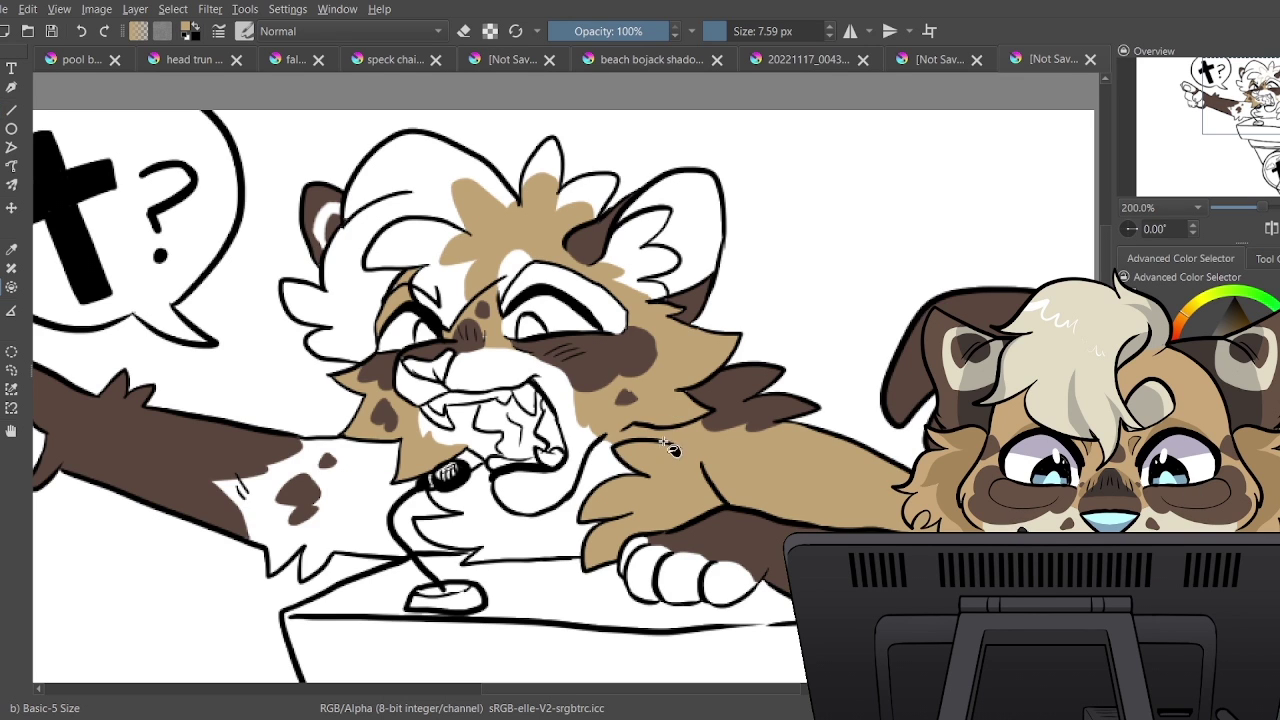
click(362, 508)
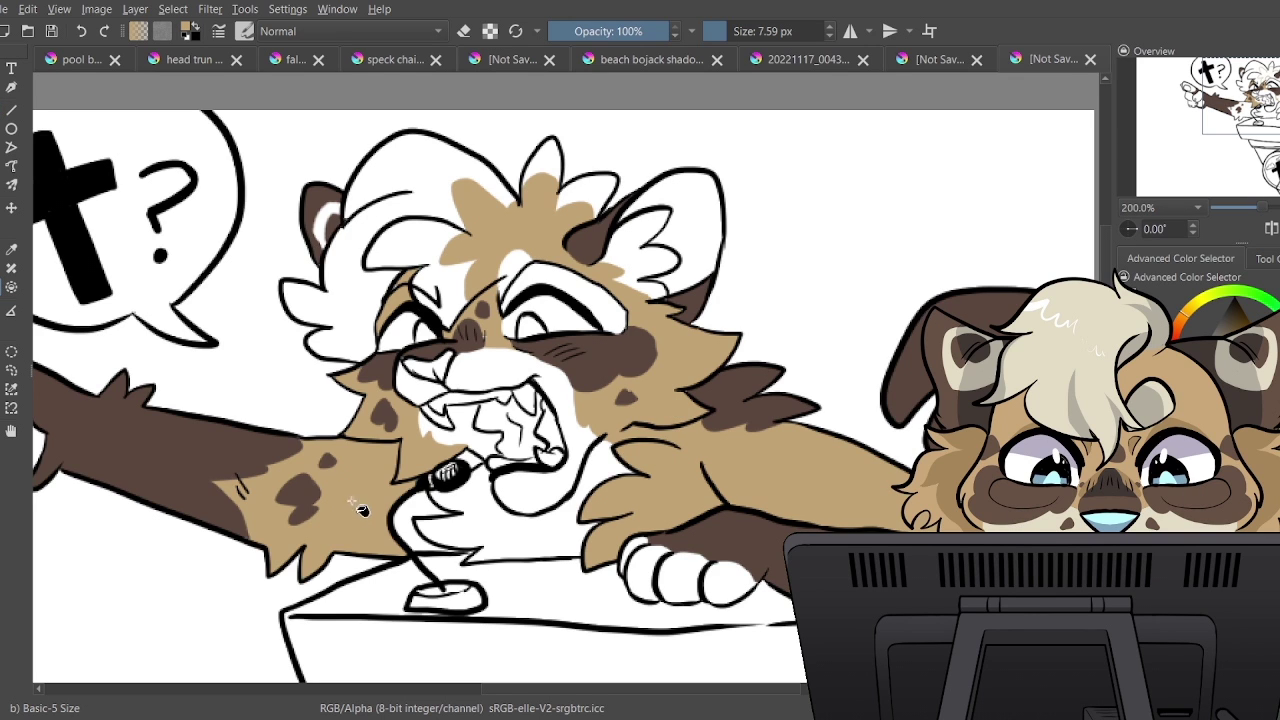
click(420, 525)
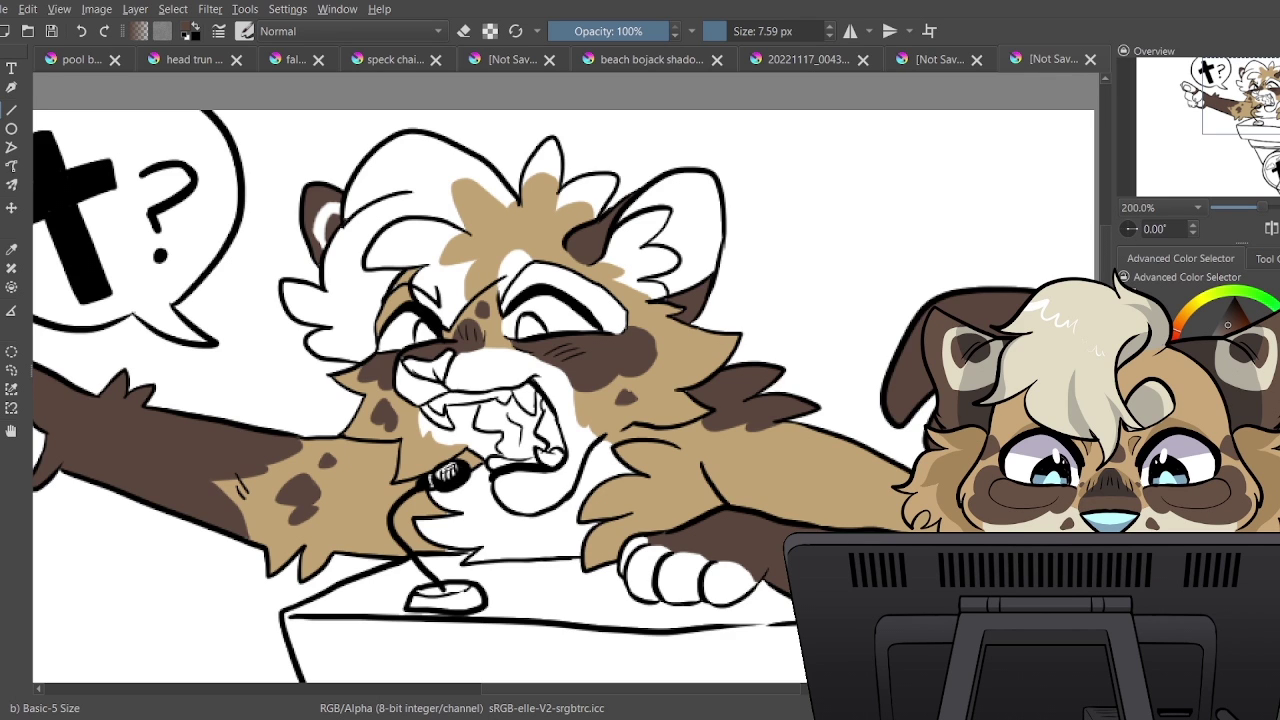
Resample the tan, draw the jagged belly edge behind the podium, and fill the side and thigh with tan
click(11, 248)
click(350, 464)
click(2, 112)
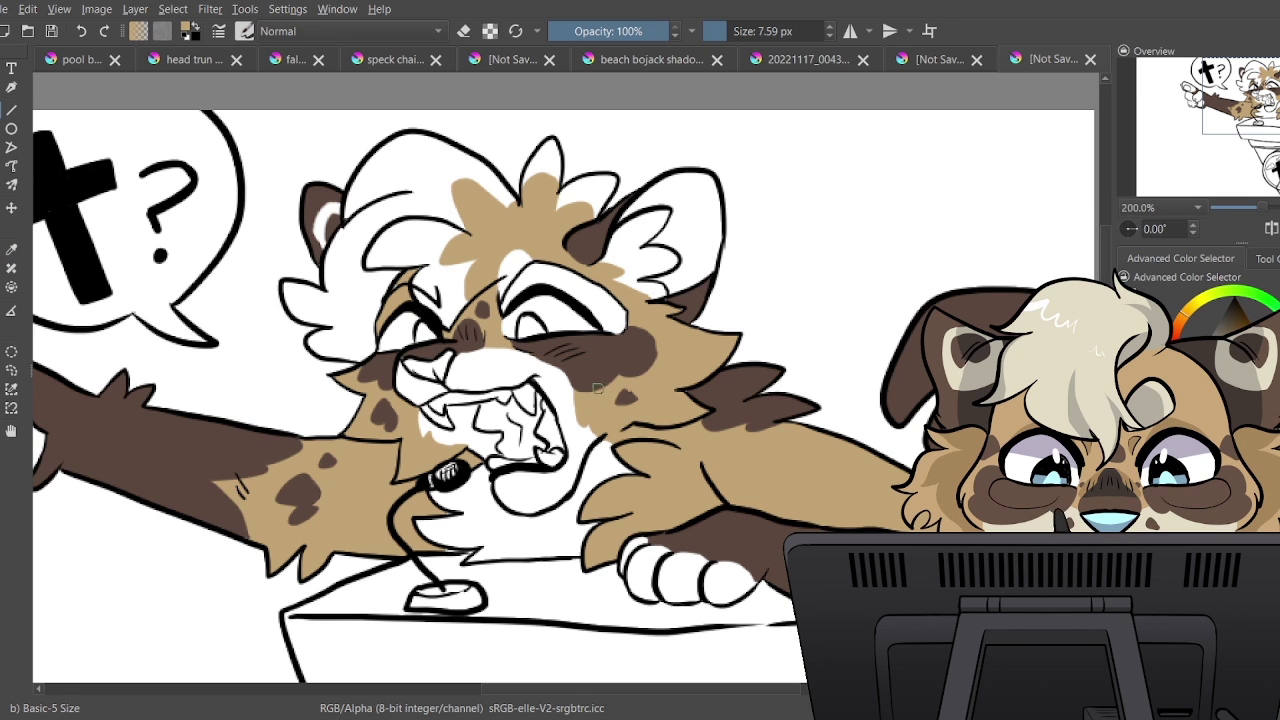
drag(640, 570, 366, 156)
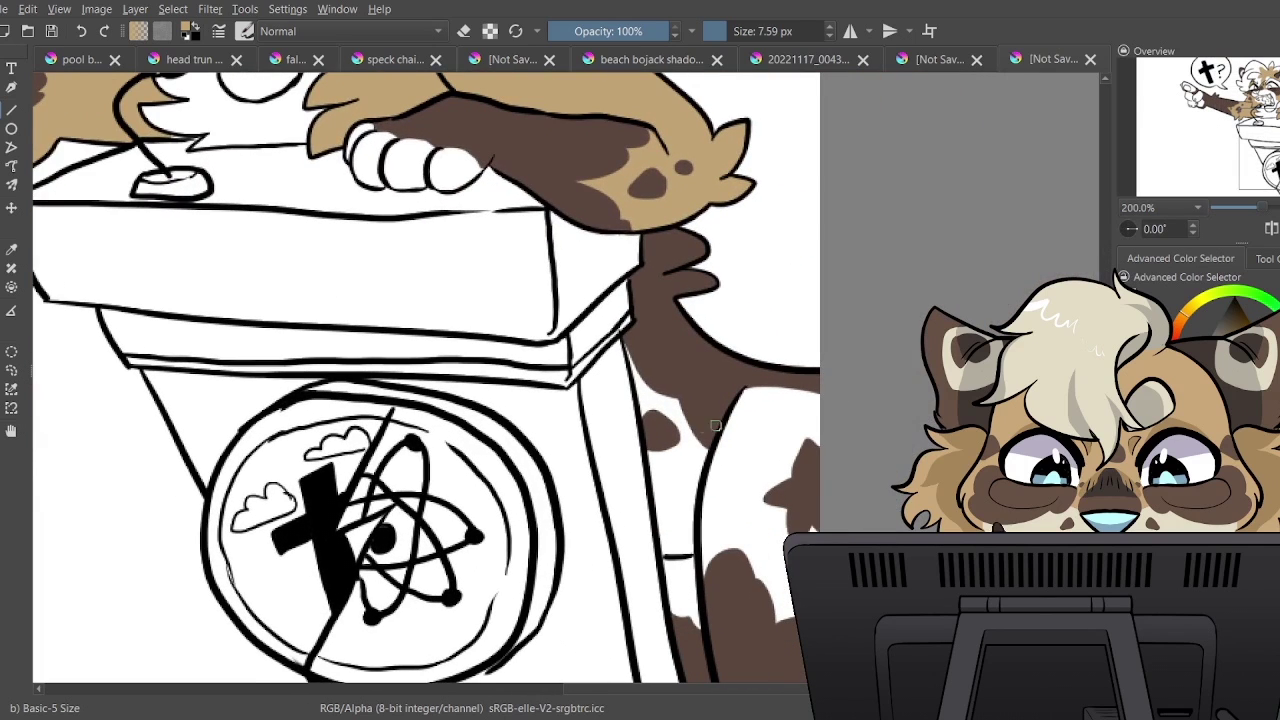
drag(648, 452, 670, 483)
click(697, 470)
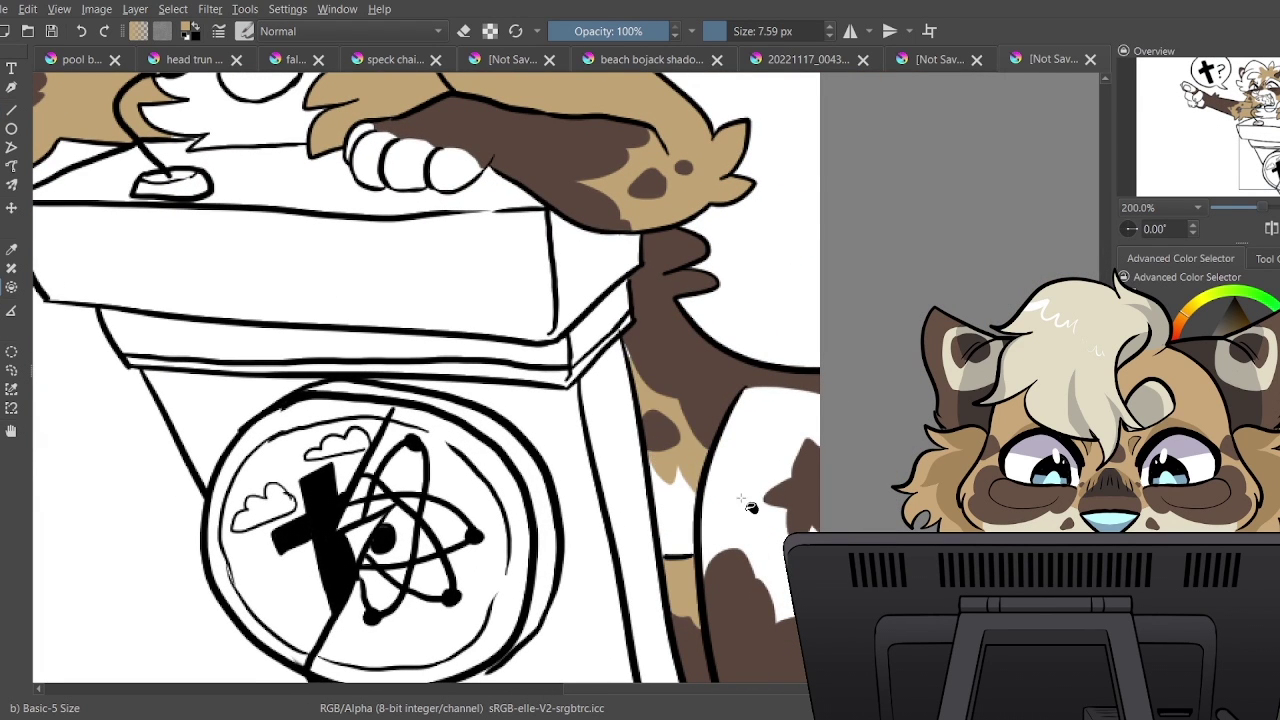
click(750, 503)
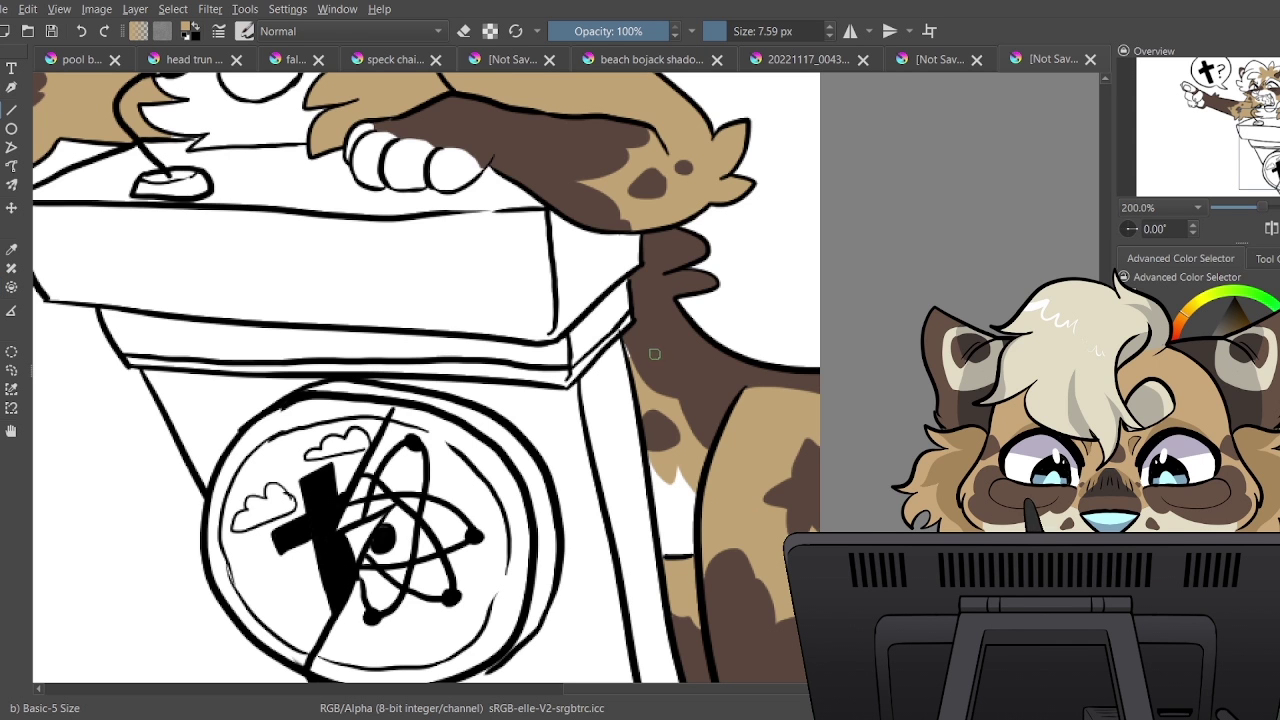
Fill the near eyelid with tan, then outline the chest fur's edge beside the resting arm and fill it with tan
drag(1261, 165, 1190, 133)
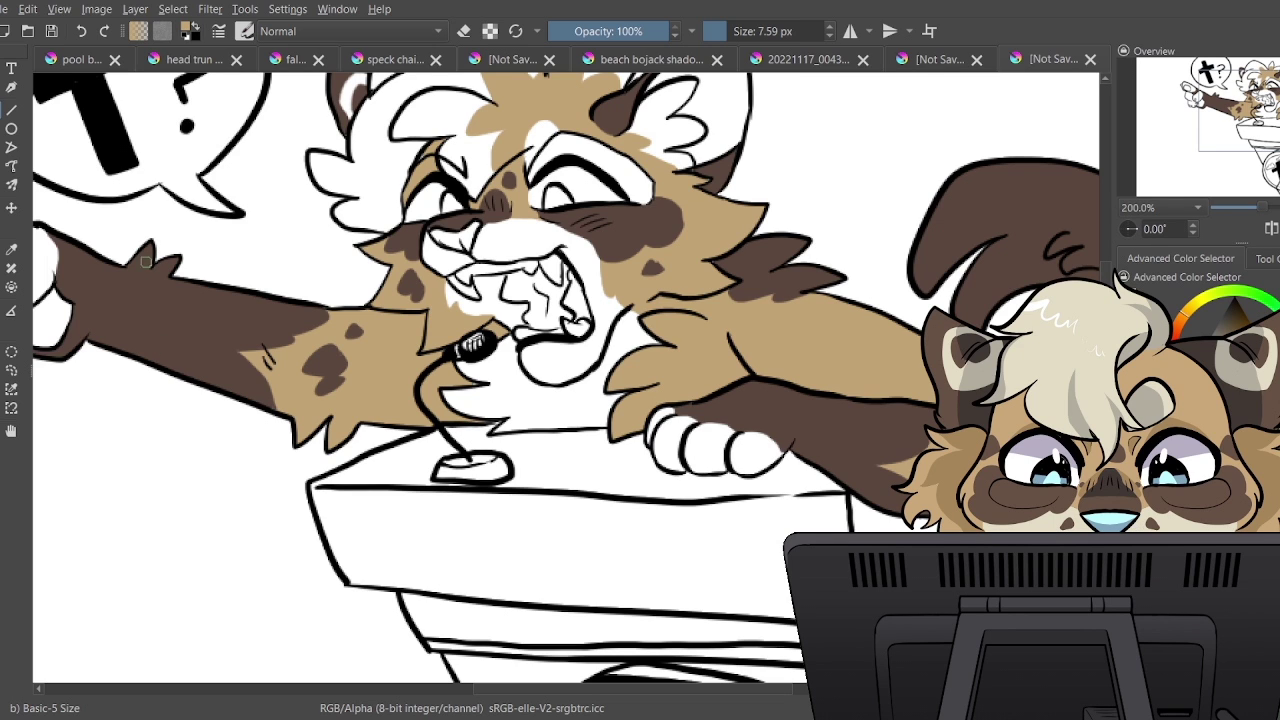
click(11, 287)
click(627, 179)
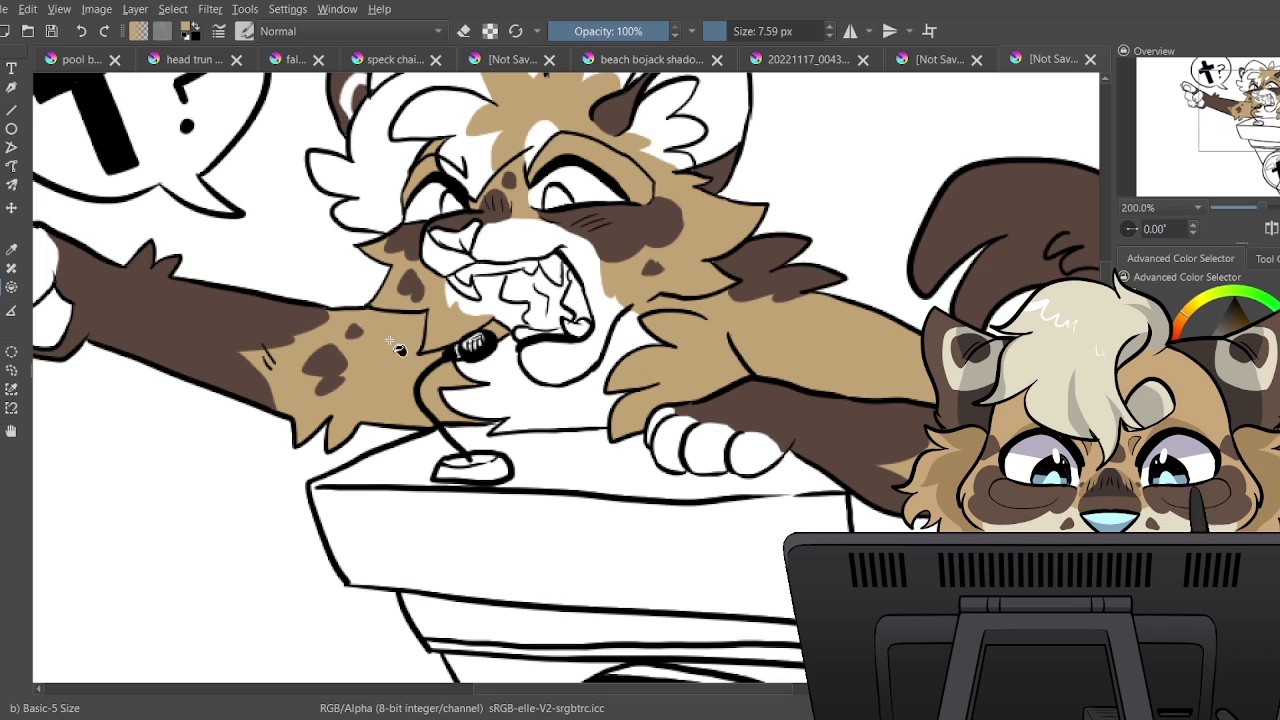
mouse_move(587, 372)
mouse_down()
mouse_move(581, 405)
mouse_move(612, 416)
mouse_up()
click(12, 287)
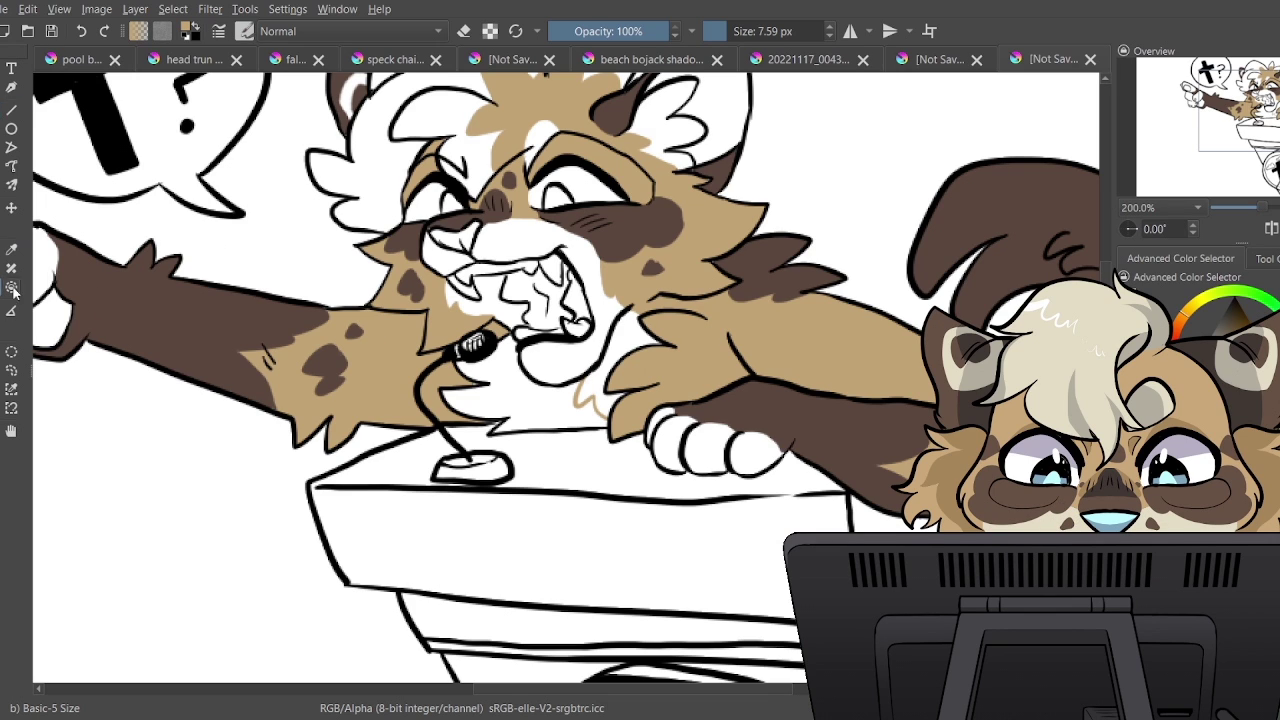
click(637, 343)
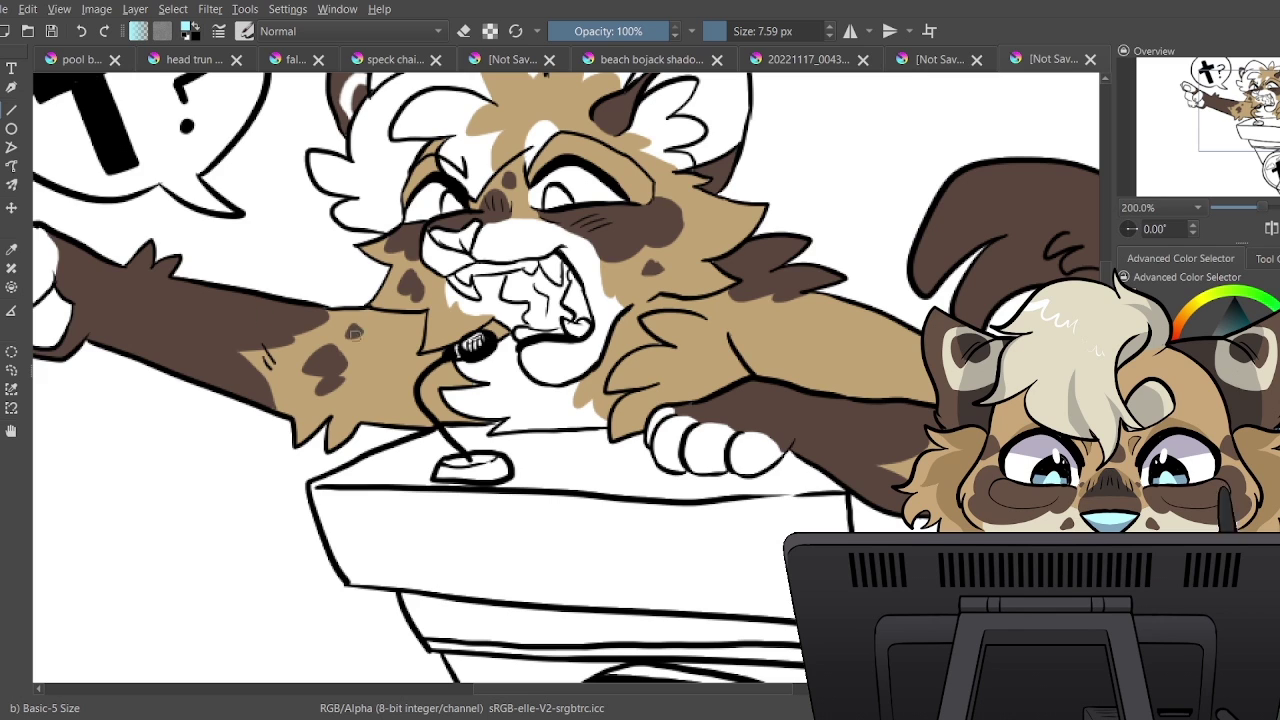
Fill the nose, open mouth, near inner ear and both irises with light blue
drag(481, 252, 450, 238)
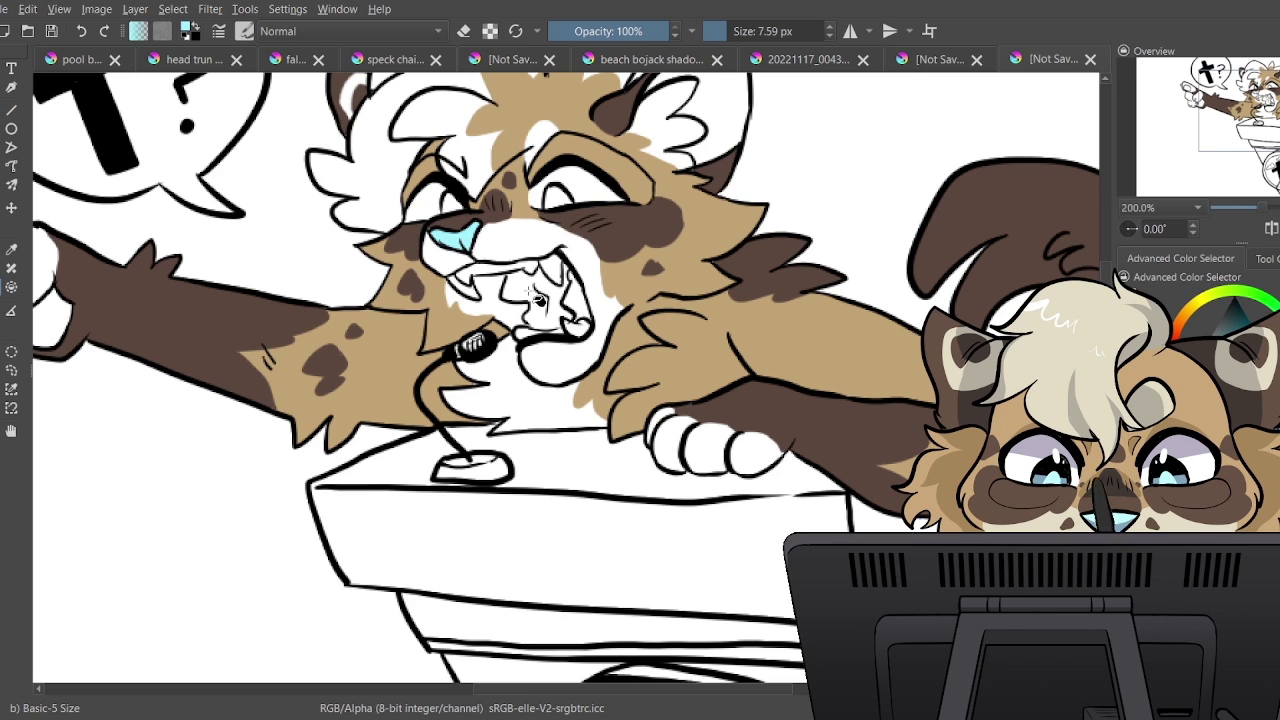
mouse_move(520, 275)
mouse_down()
mouse_move(549, 320)
mouse_move(578, 307)
mouse_move(593, 355)
mouse_up()
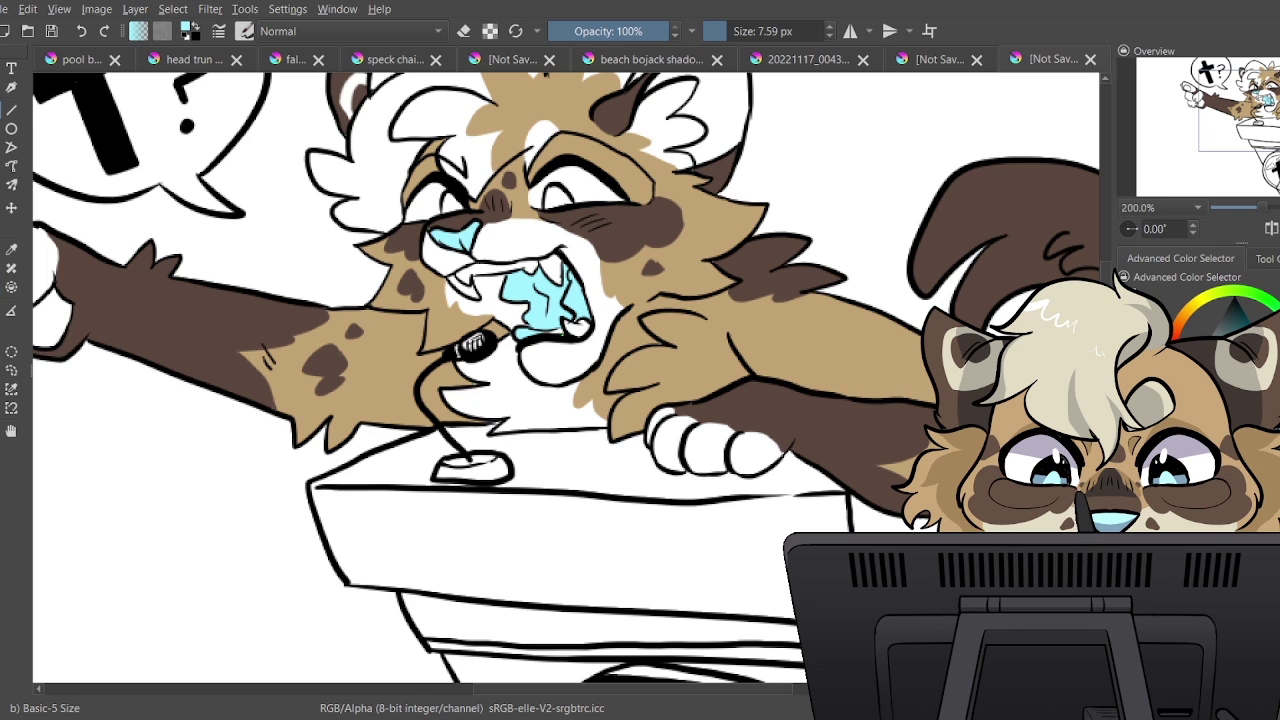
click(1, 284)
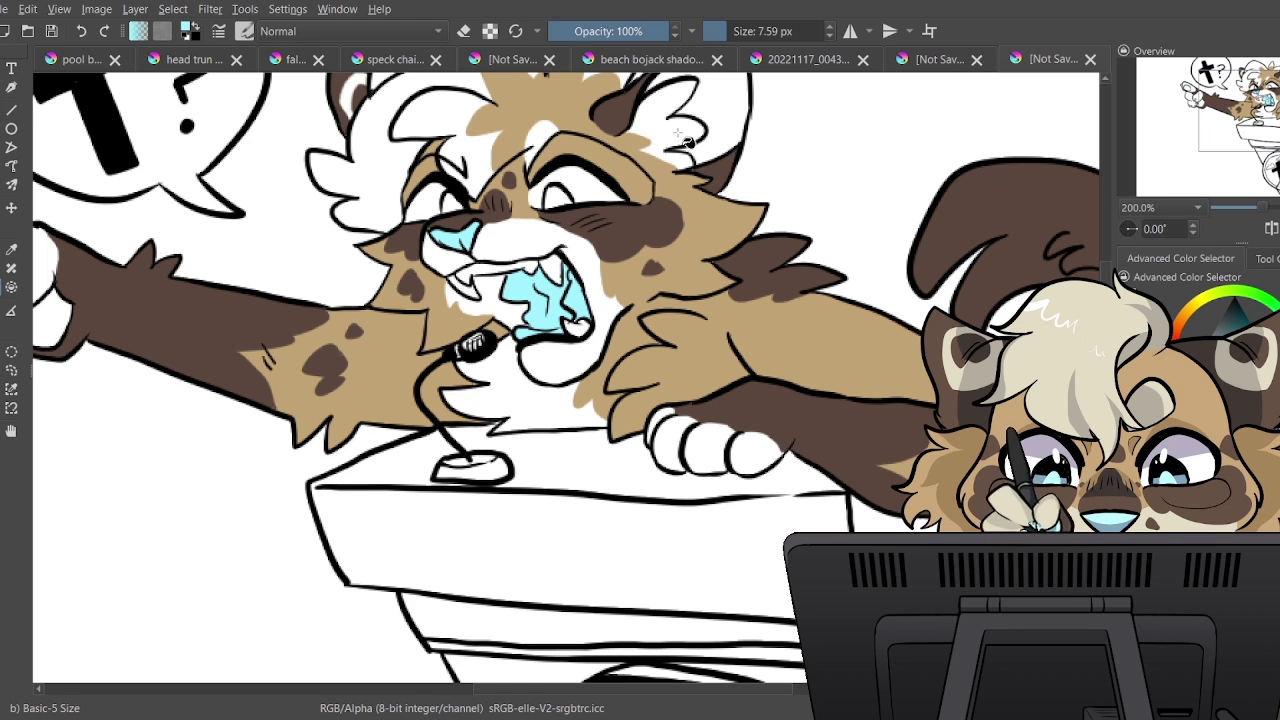
click(717, 114)
click(558, 199)
click(452, 202)
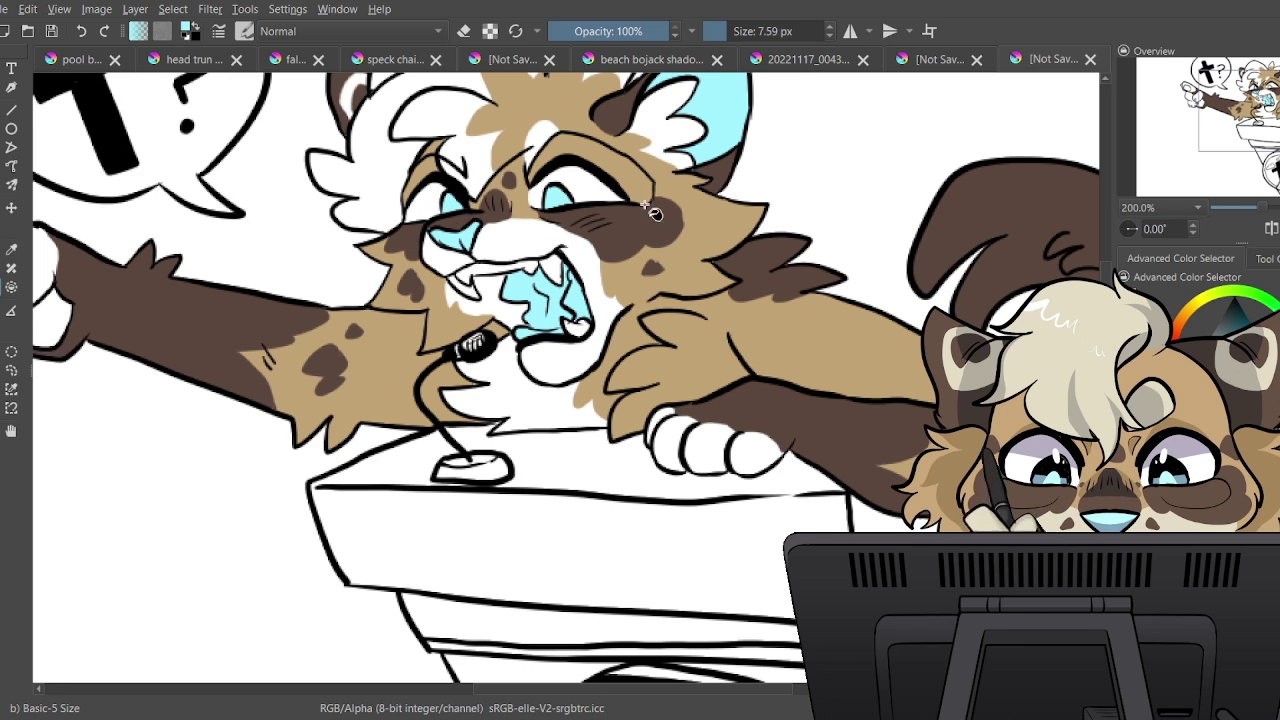
Fill the paw pads on the pointing hand's fingers and palm with light blue
drag(170, 227, 443, 277)
drag(215, 250, 238, 262)
mouse_move(300, 345)
mouse_down()
mouse_move(335, 385)
mouse_move(300, 358)
mouse_up()
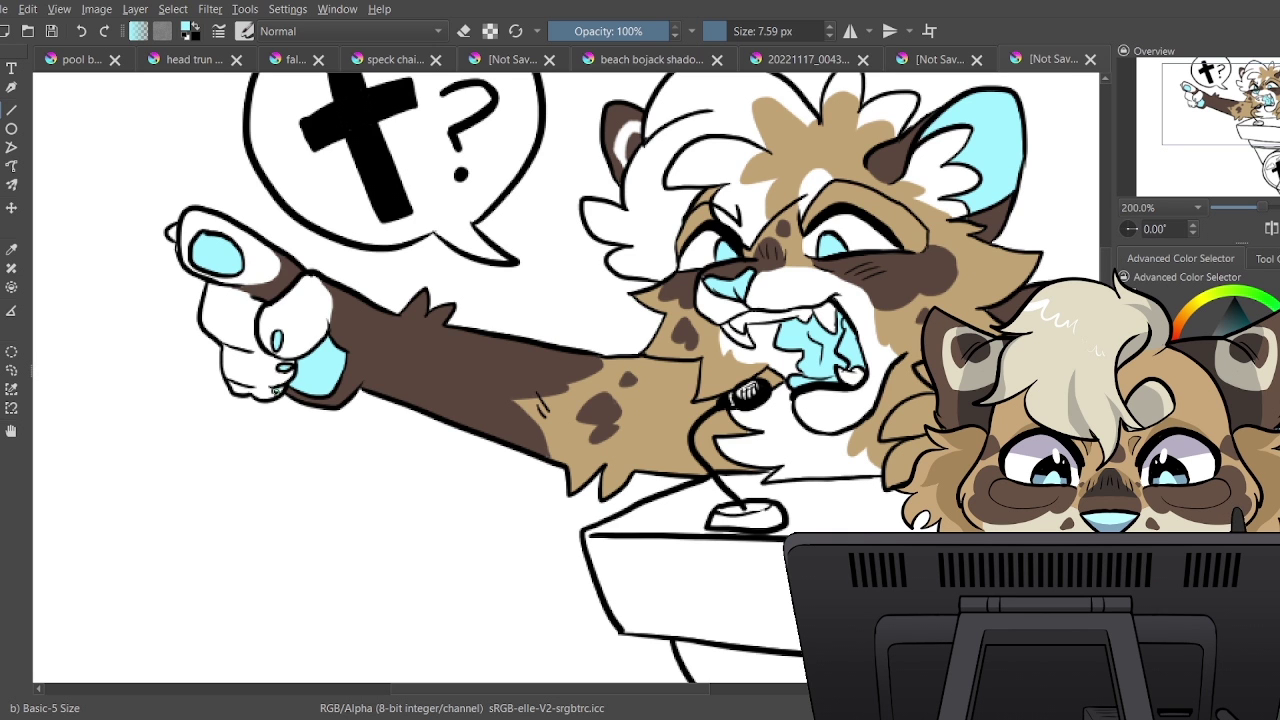
Shade the nose, irises and inside of the open mouth with a darker blue
drag(1263, 208, 1279, 187)
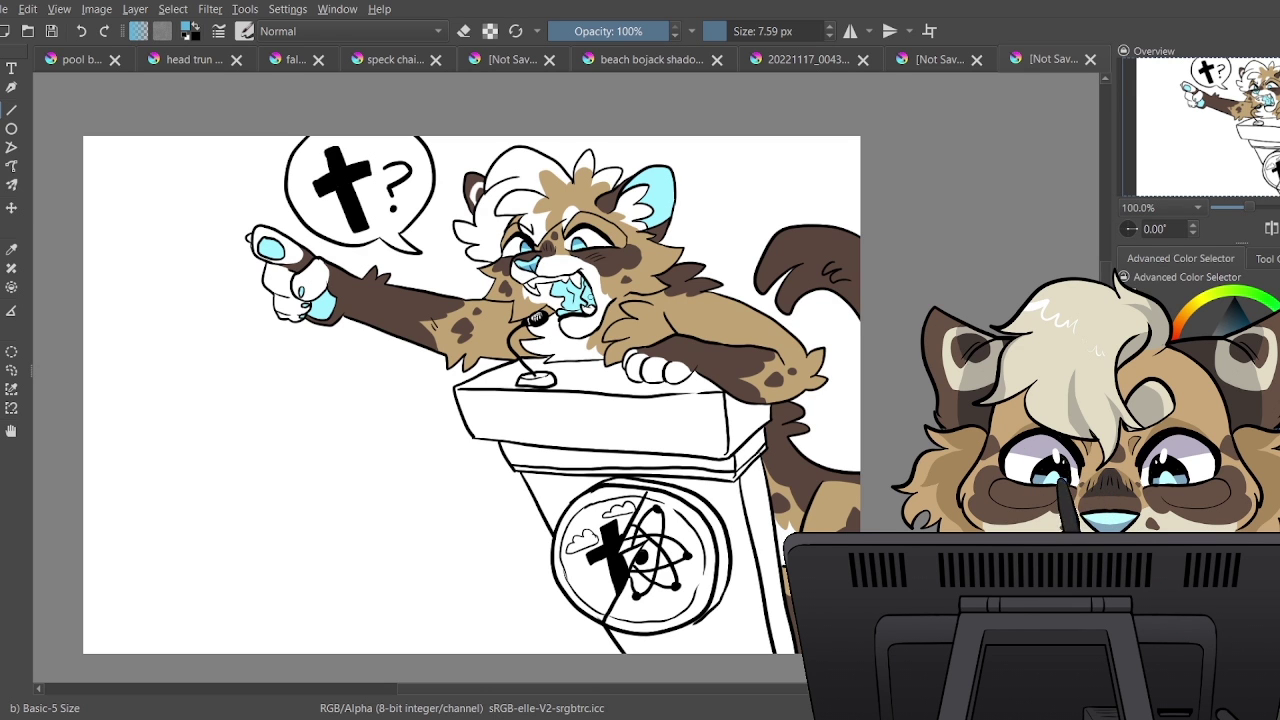
click(1257, 212)
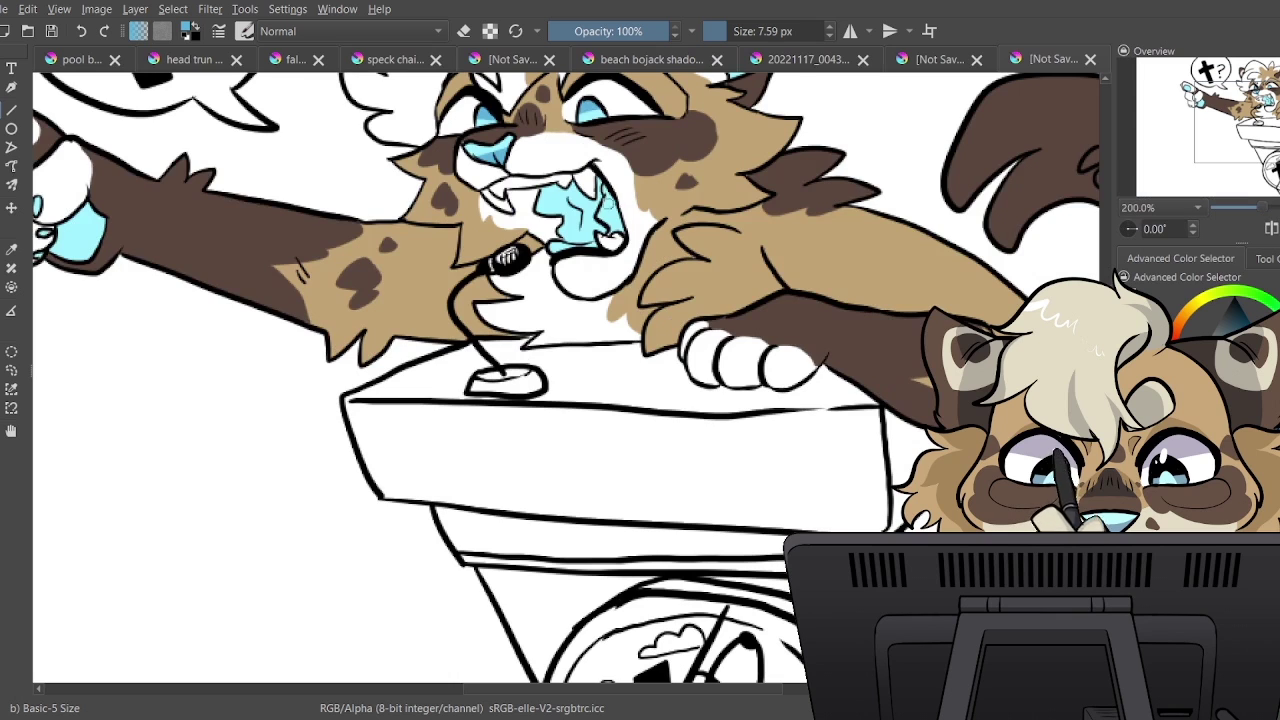
mouse_move(603, 203)
mouse_down()
mouse_move(619, 234)
mouse_move(620, 212)
mouse_up()
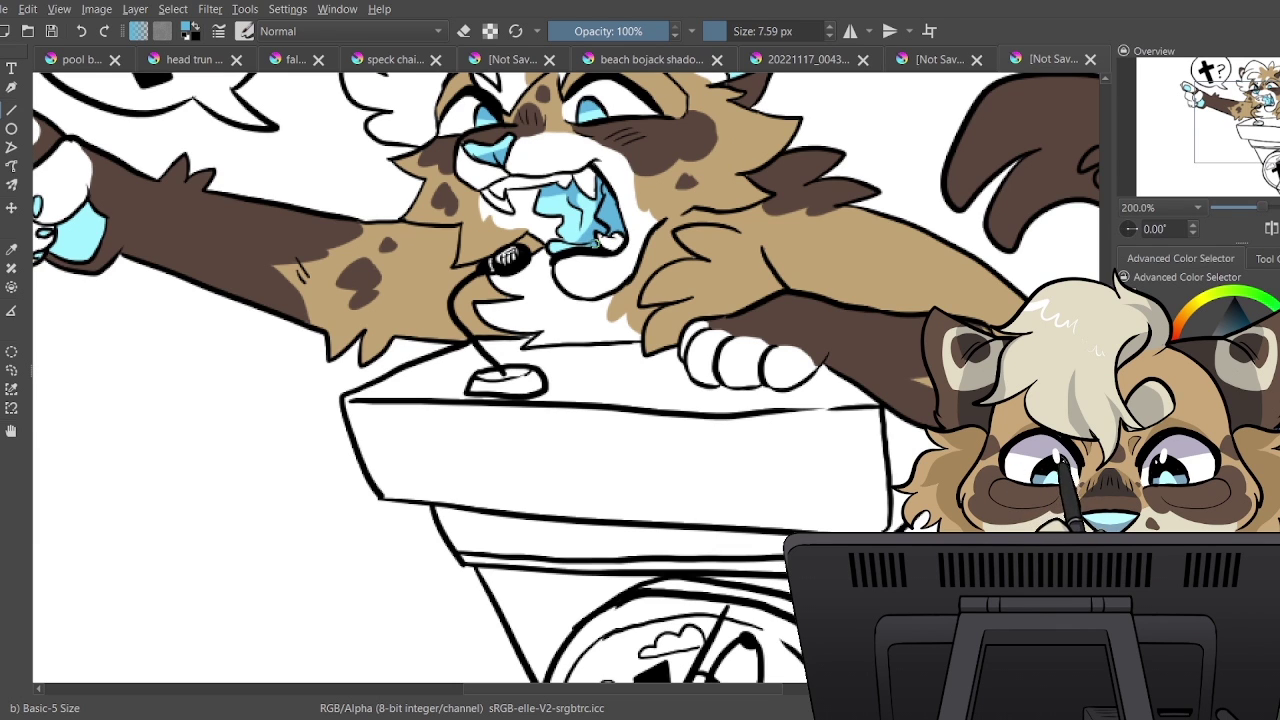
Shade the edges of the pointing hand's paw pads and the near inner ear with the darker blue
drag(1223, 135, 1192, 117)
drag(210, 243, 218, 251)
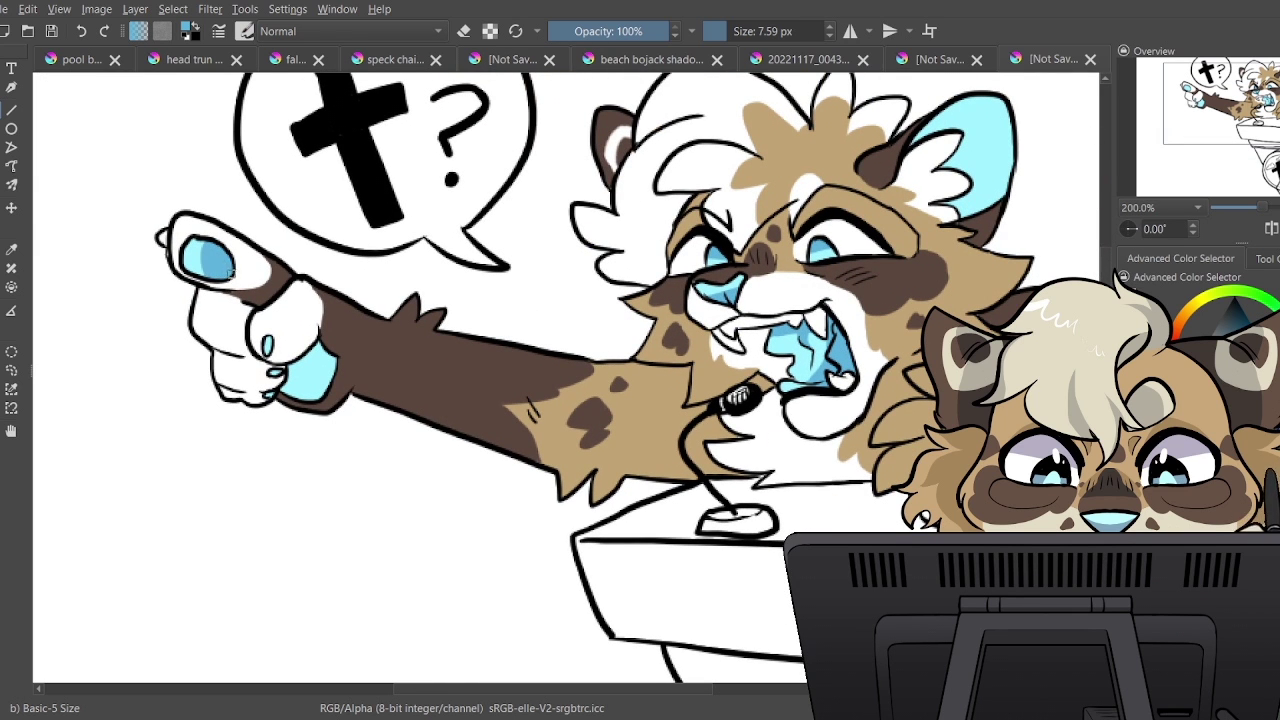
mouse_move(276, 370)
mouse_down()
mouse_move(270, 391)
mouse_move(330, 352)
mouse_move(300, 364)
mouse_up()
drag(976, 98, 944, 153)
Set the brush size to 21.91 px and fill the pointing hand's fingers, thumb and fist with cream
click(737, 27)
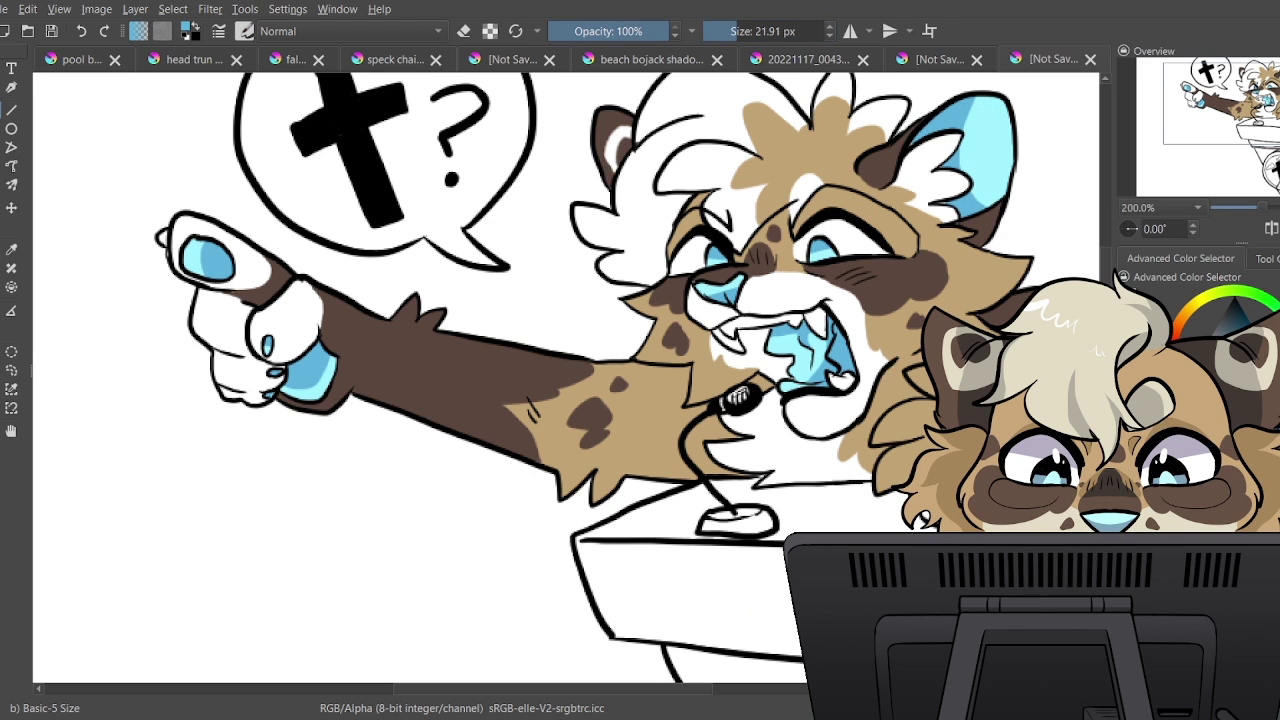
click(1193, 312)
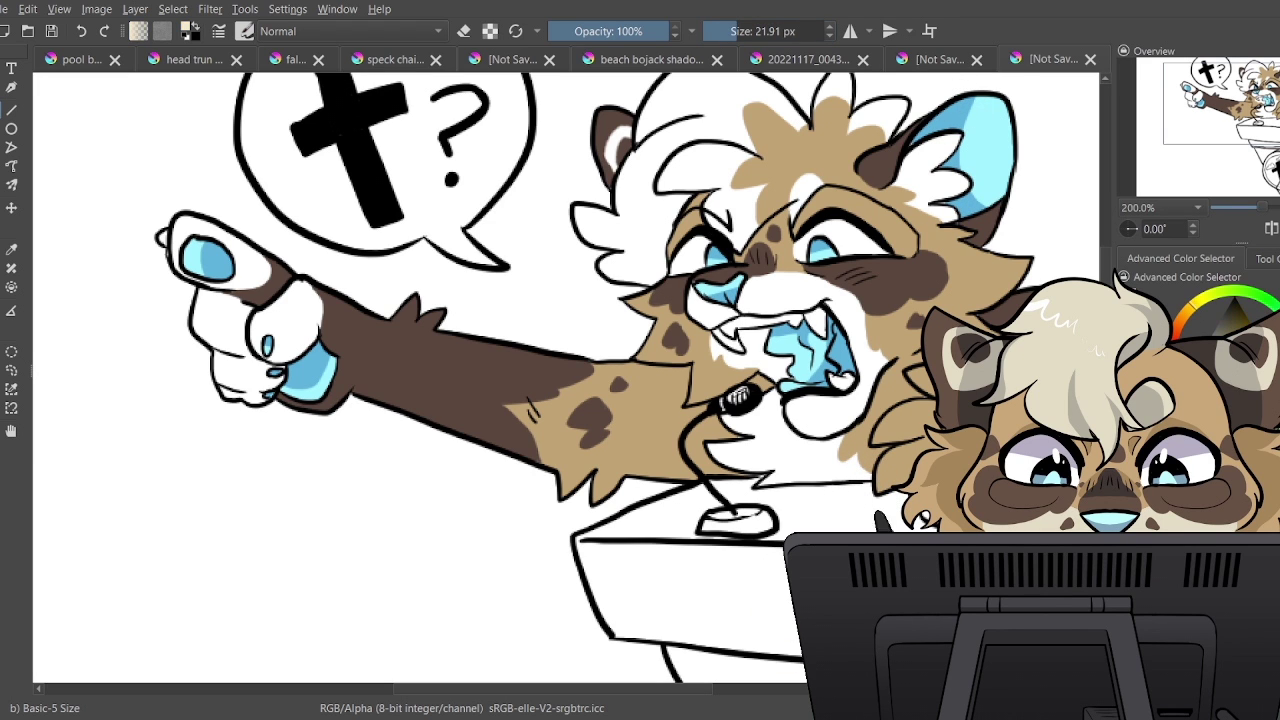
click(241, 332)
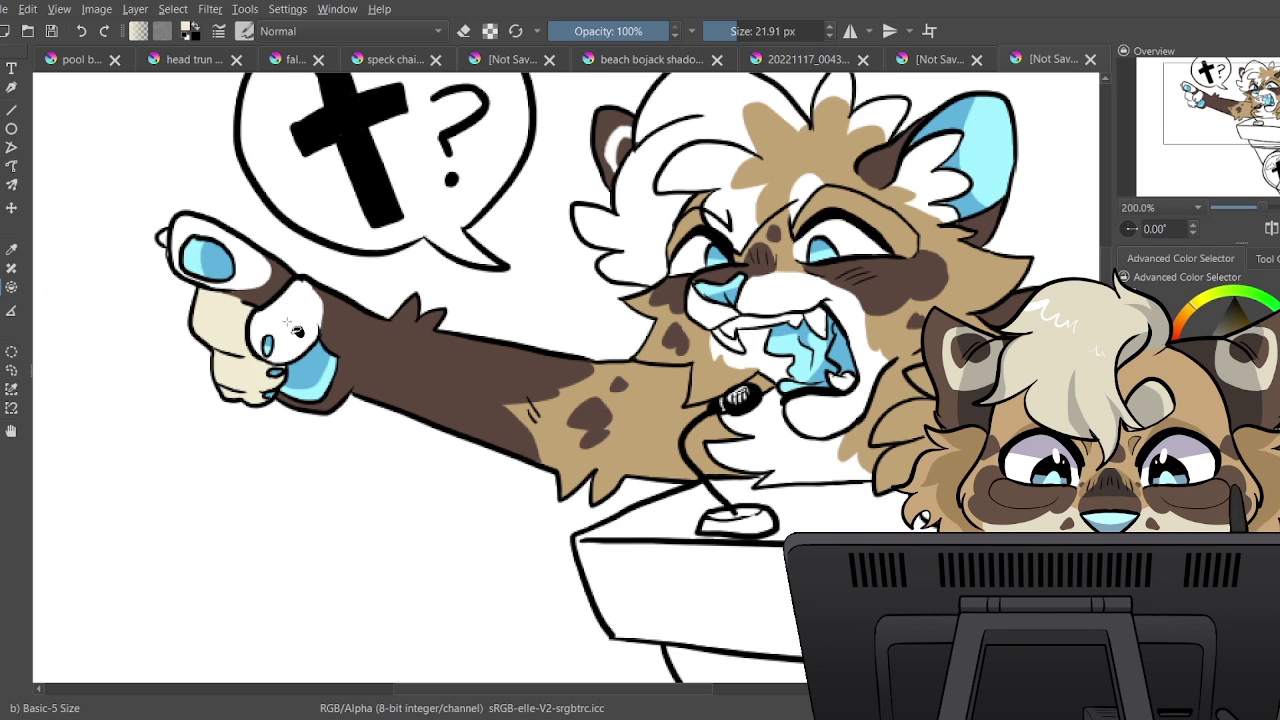
click(284, 325)
click(257, 272)
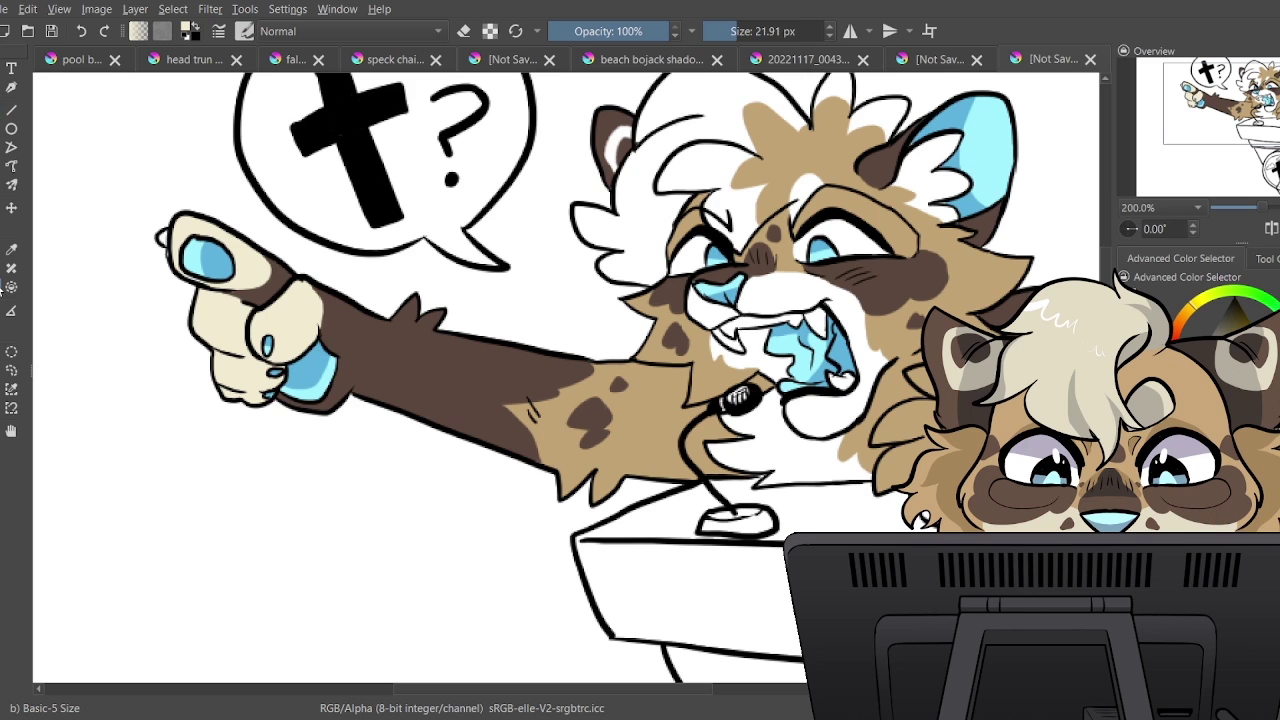
Fill the chest, chin, muzzle, hair, brow area and near ear's fluff with cream
click(792, 468)
click(815, 397)
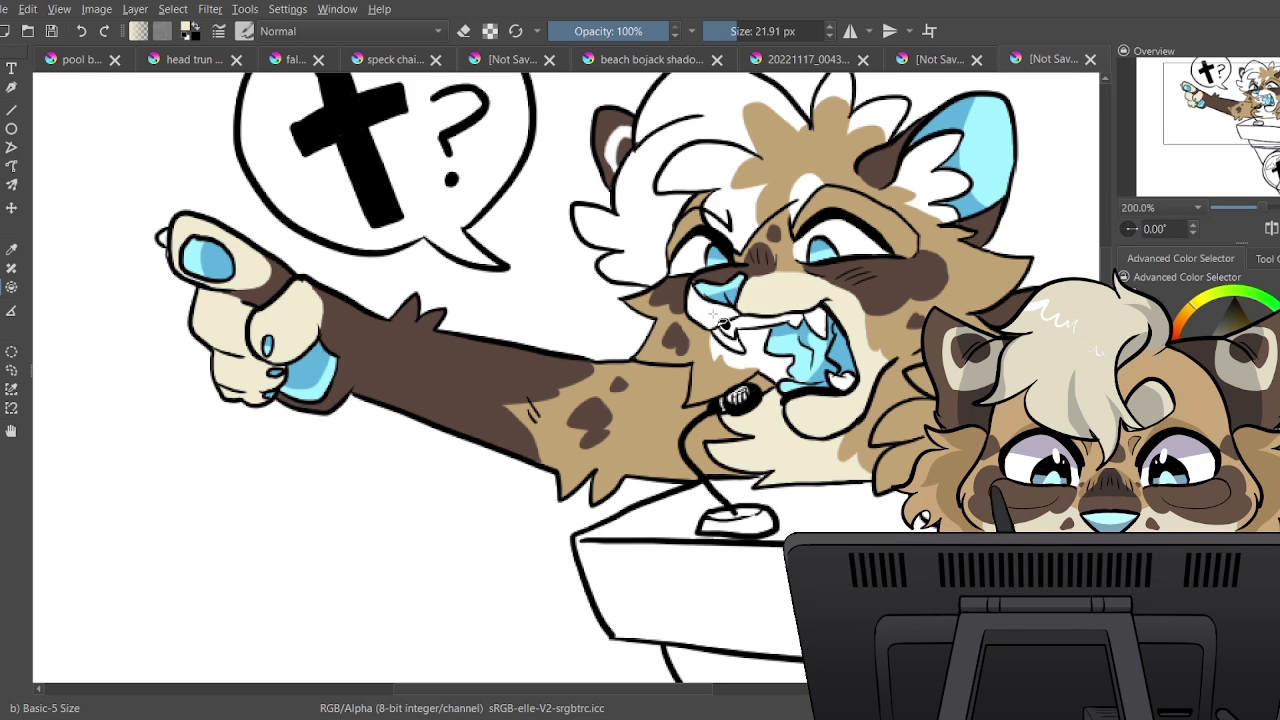
click(729, 202)
click(729, 201)
click(805, 192)
click(932, 174)
click(878, 114)
click(836, 98)
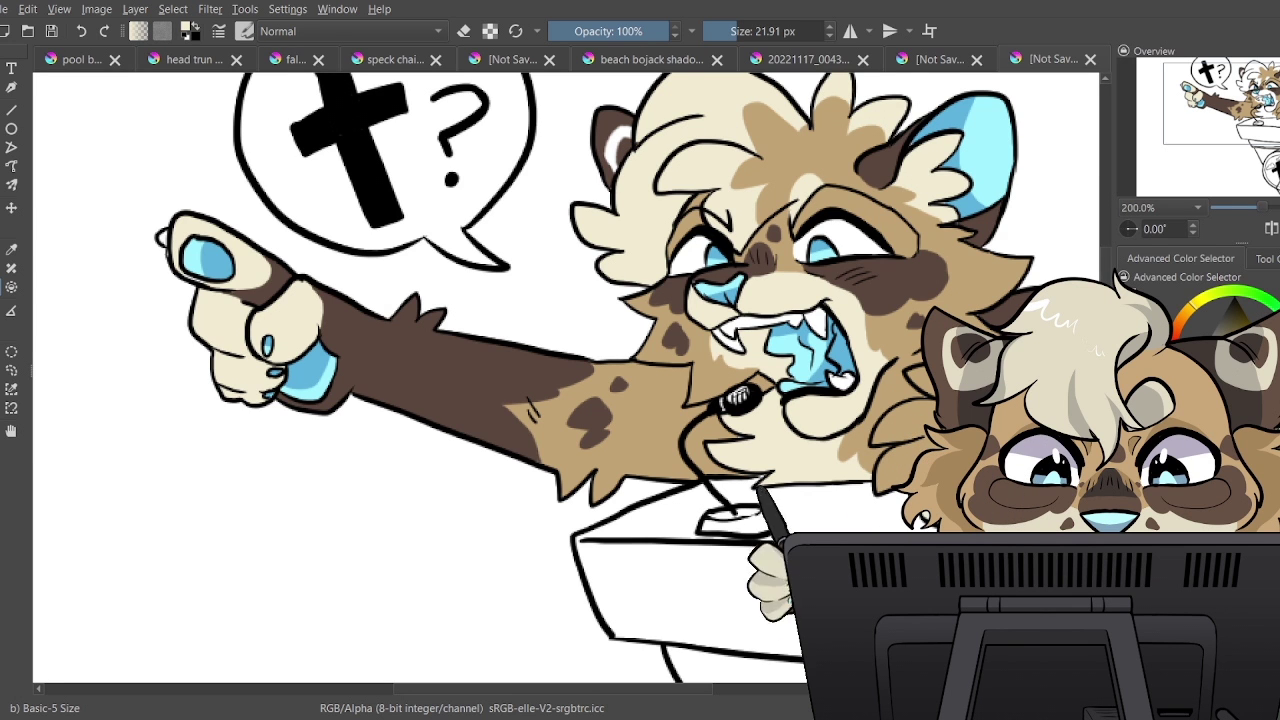
Fill the belly fur beside the podium with cream to finish the character's light areas
drag(1260, 152, 1279, 150)
click(718, 490)
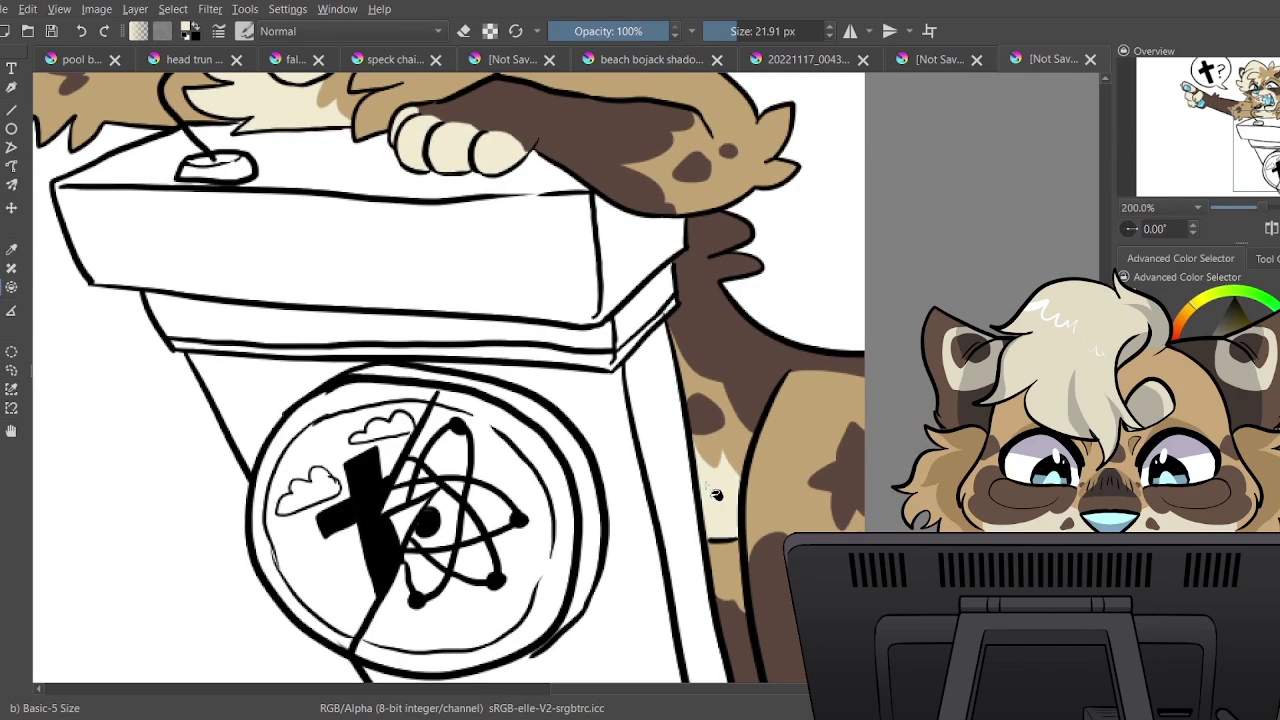
click(11, 110)
drag(1273, 138, 1228, 88)
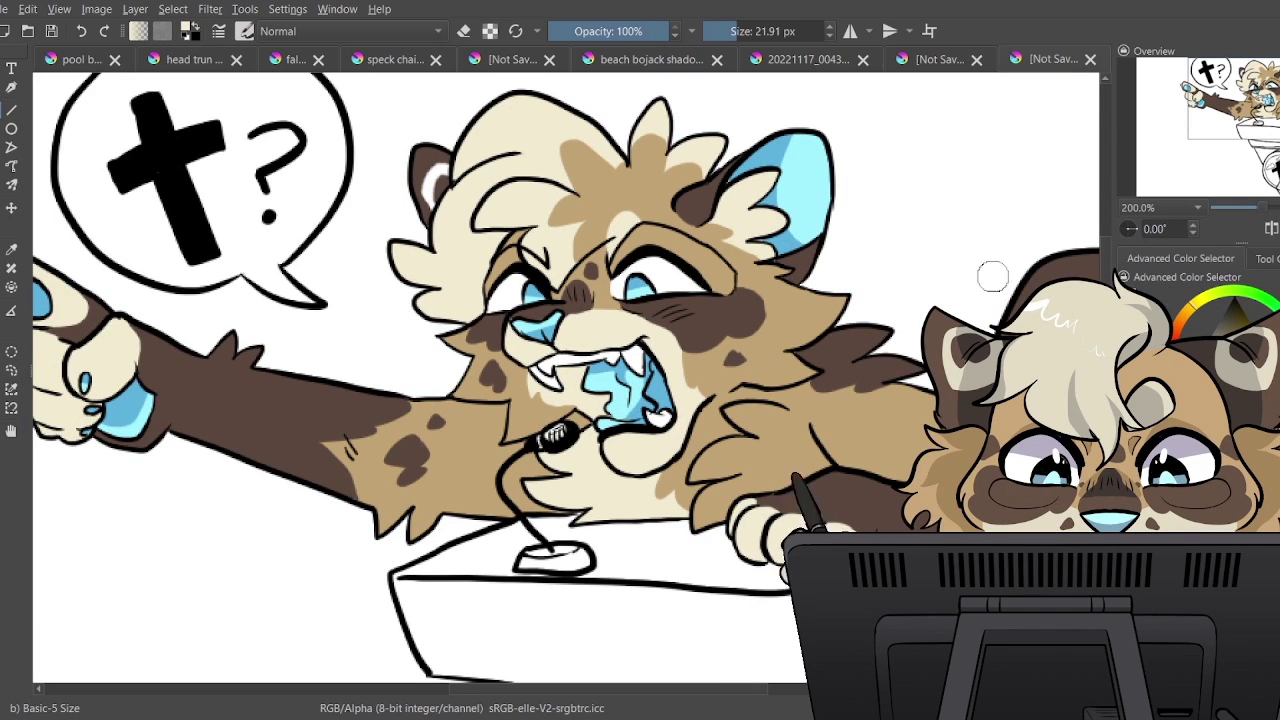
drag(1264, 207, 1254, 187)
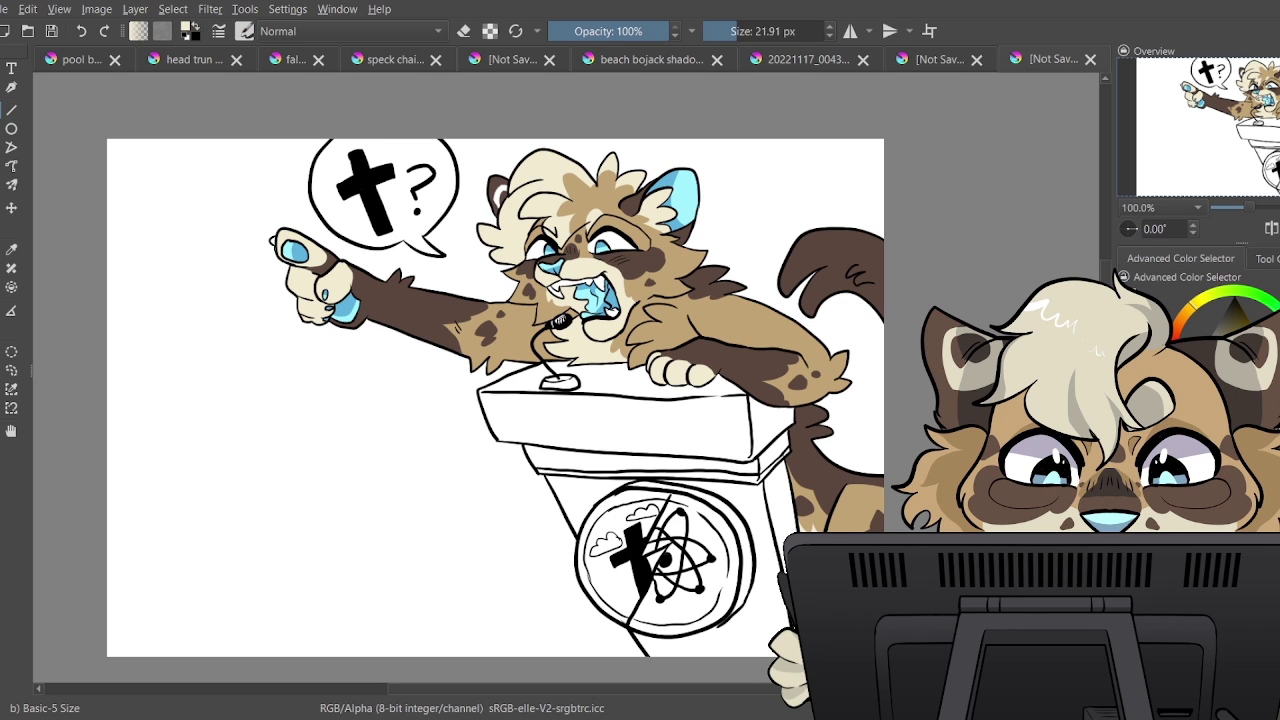
Hide the flat colours and outline the shadow edge across the pointing arm's elbow in dark blue with an 11.58 px brush
key(ctrl+z)
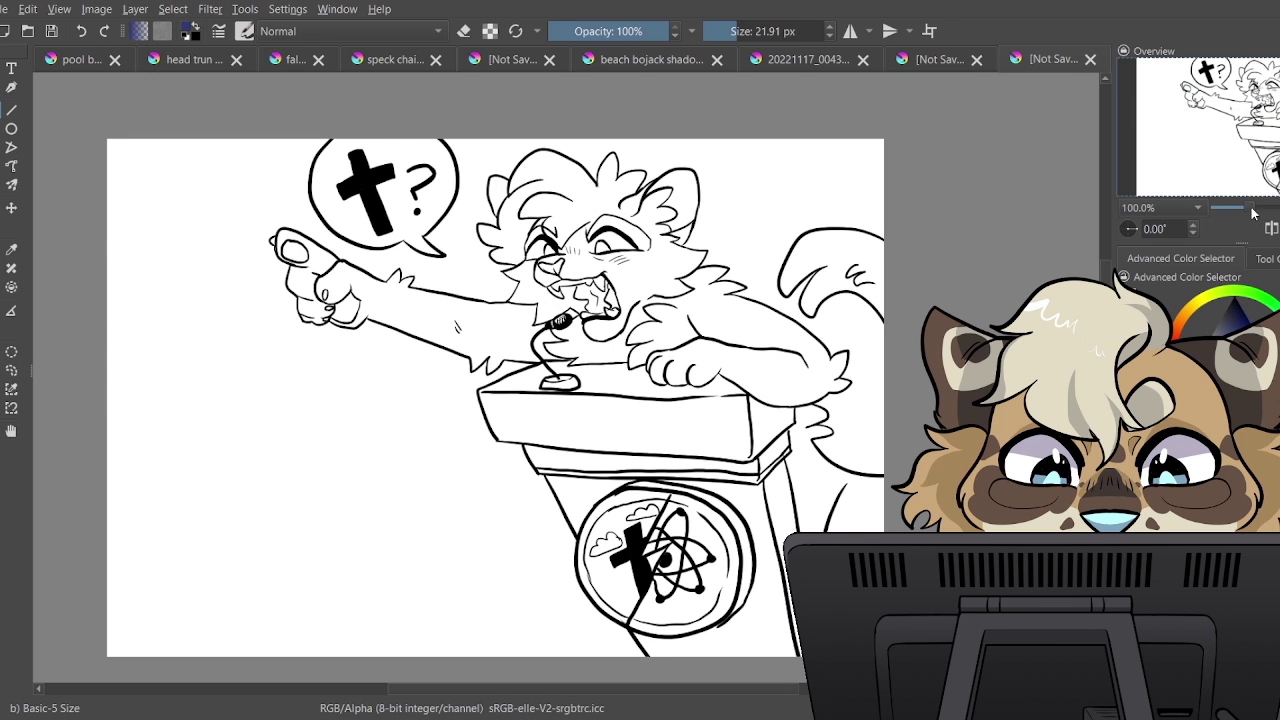
drag(1251, 209, 1263, 209)
drag(1238, 140, 1221, 130)
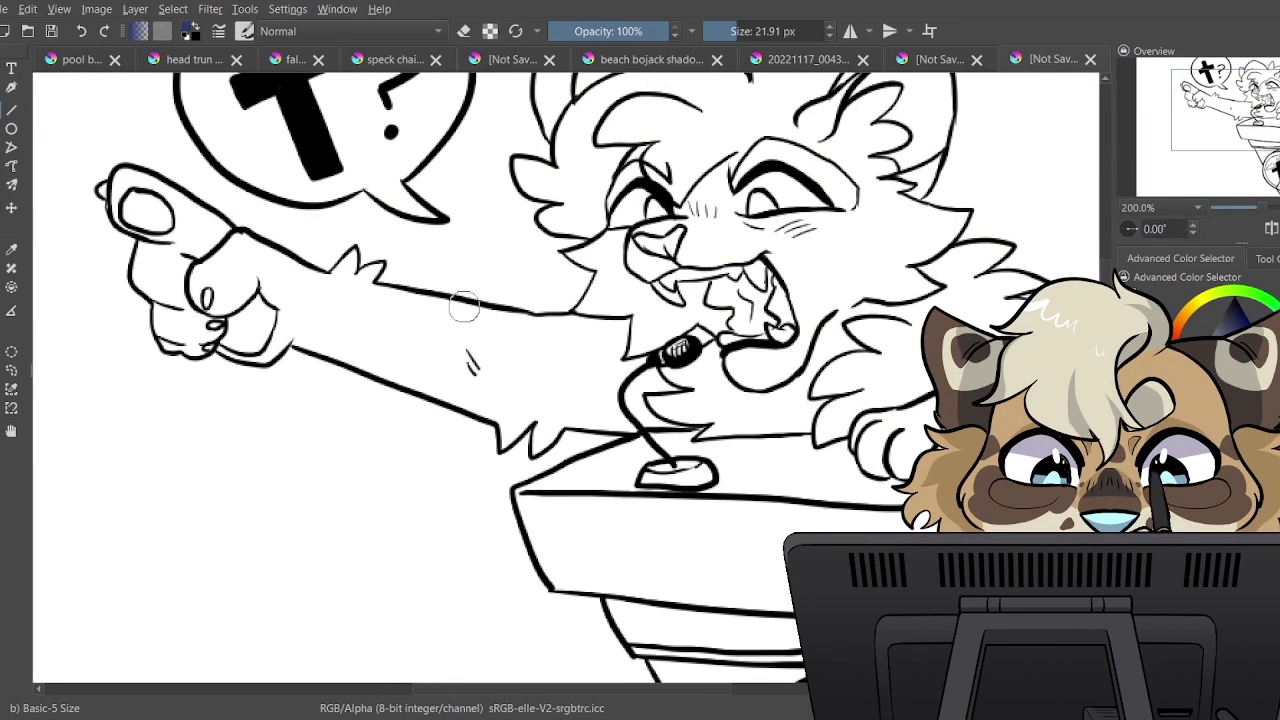
drag(736, 33, 730, 33)
mouse_move(446, 298)
mouse_down()
mouse_move(470, 368)
mouse_move(542, 399)
mouse_move(552, 437)
mouse_move(527, 413)
mouse_move(504, 446)
mouse_up()
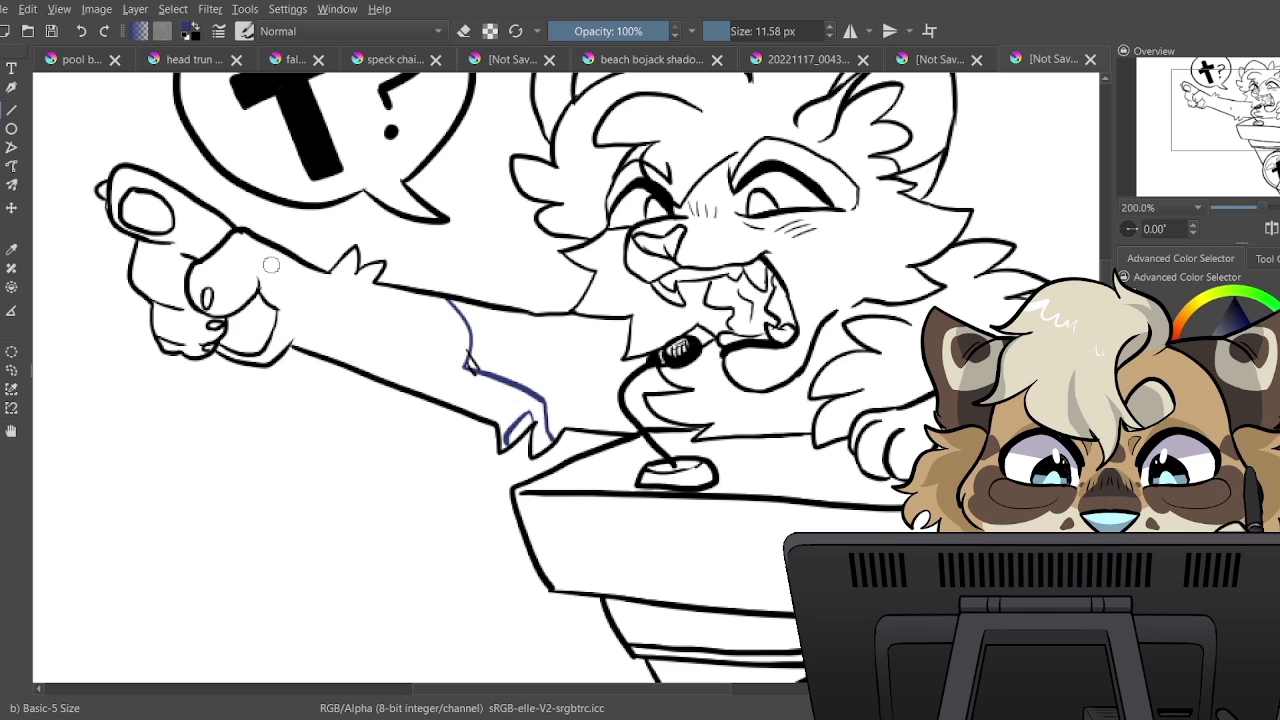
Outline the dark blue shadow shapes on the pointing finger, thumb and curled fingers
drag(202, 206, 190, 256)
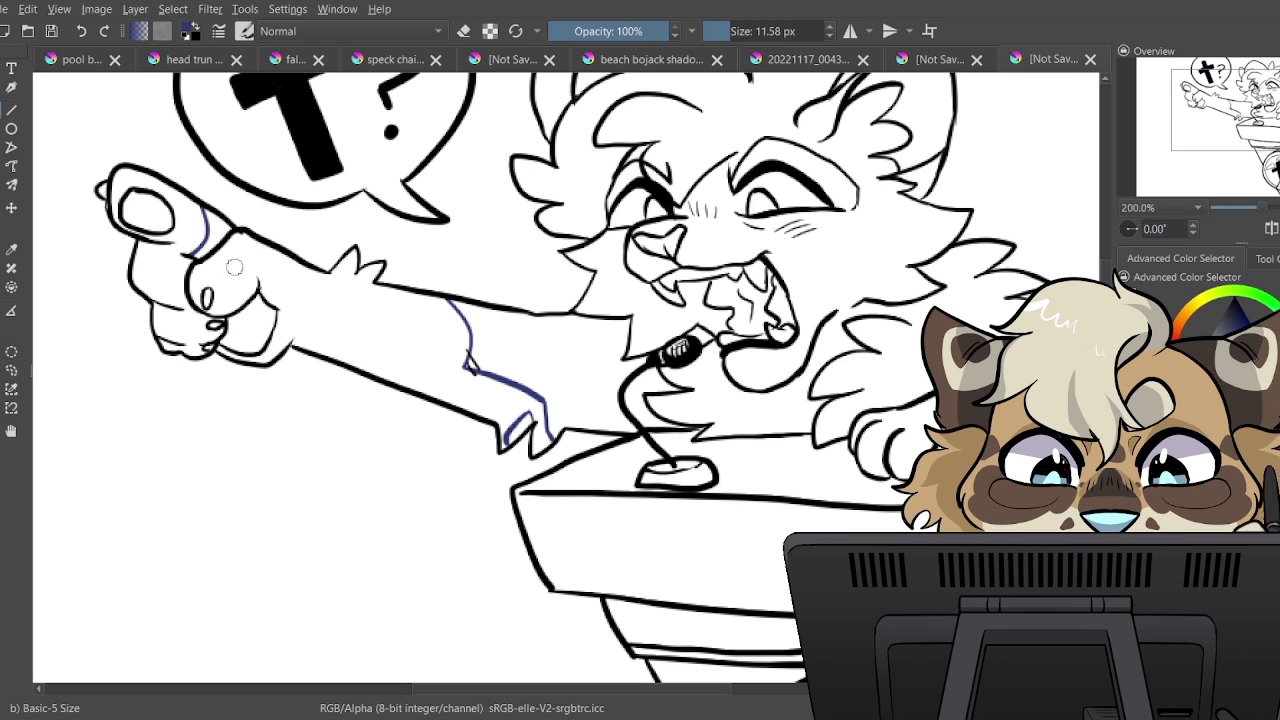
drag(252, 238, 232, 312)
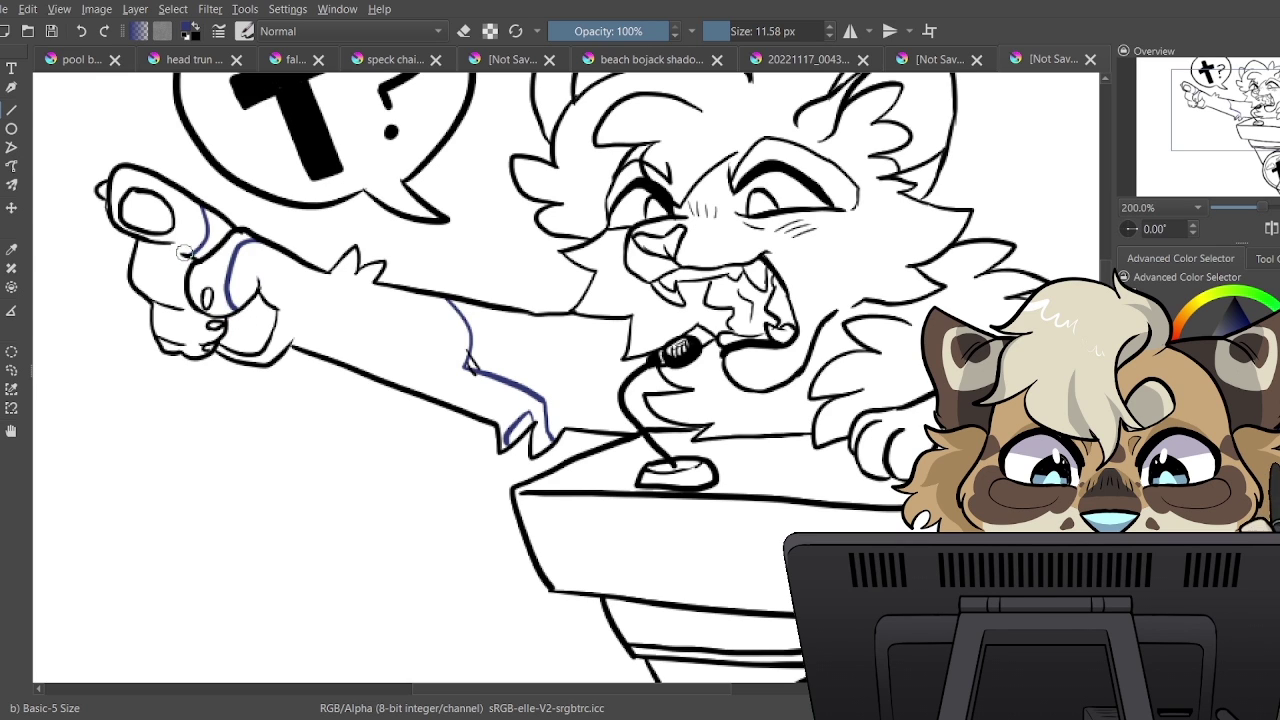
mouse_move(173, 244)
mouse_down()
mouse_move(140, 247)
mouse_move(152, 243)
mouse_move(149, 265)
mouse_move(188, 296)
mouse_up()
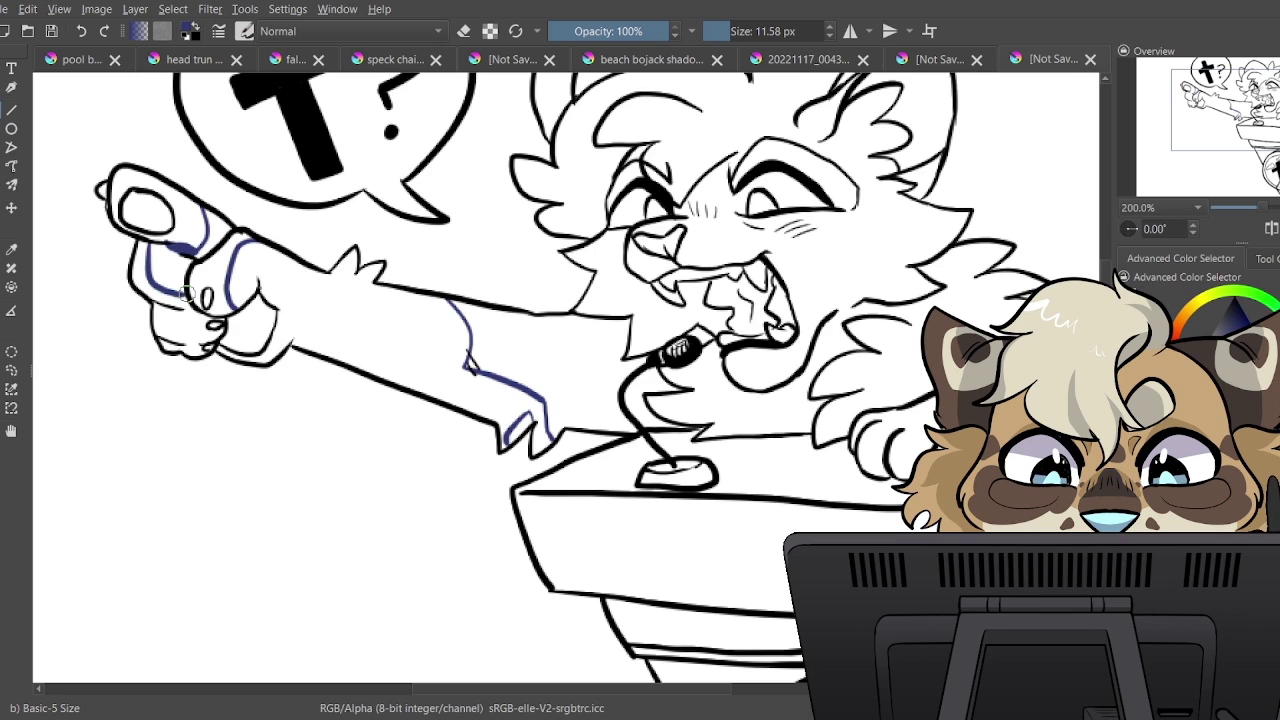
drag(178, 307, 180, 347)
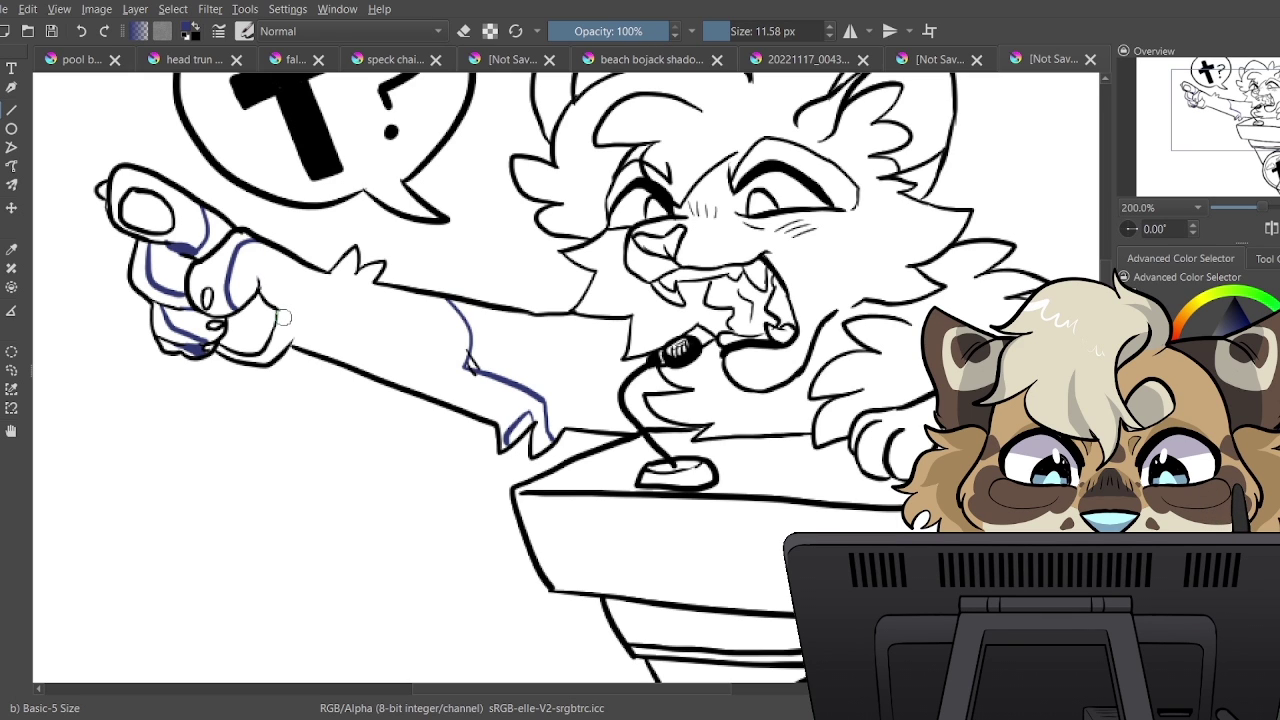
Draw the shadow edge along the forearm and fill the pointing arm, hand and adjoining chest shadows with dark blue
mouse_move(278, 312)
mouse_down()
mouse_move(425, 338)
mouse_move(463, 362)
mouse_up()
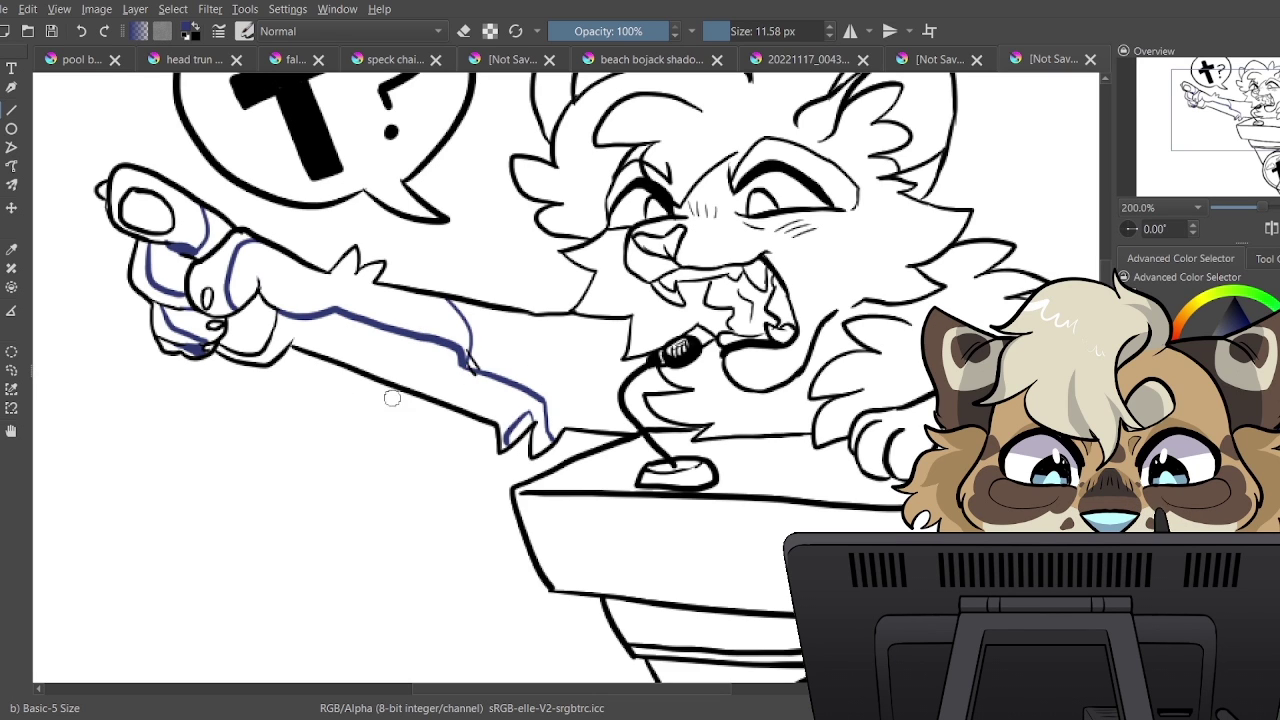
mouse_move(205, 240)
mouse_down()
mouse_move(176, 267)
mouse_move(205, 335)
mouse_up()
mouse_move(268, 287)
mouse_down()
mouse_move(520, 362)
mouse_move(520, 432)
mouse_up()
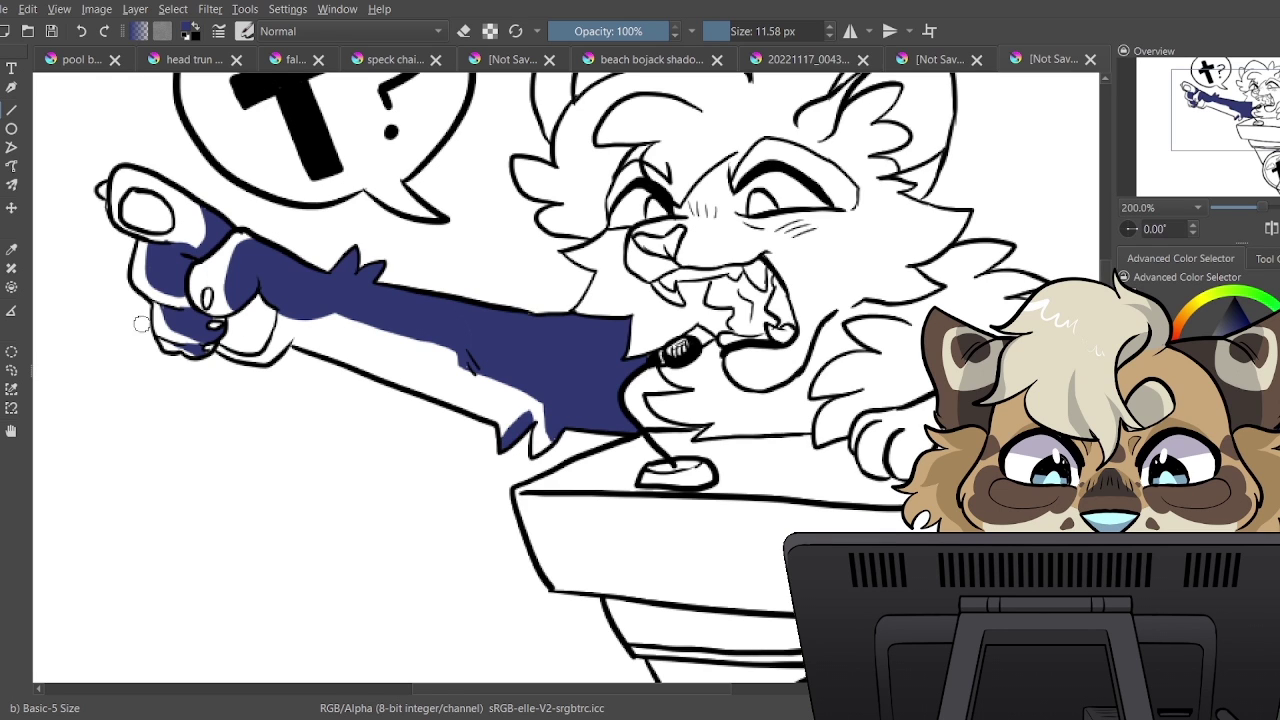
drag(632, 378, 672, 422)
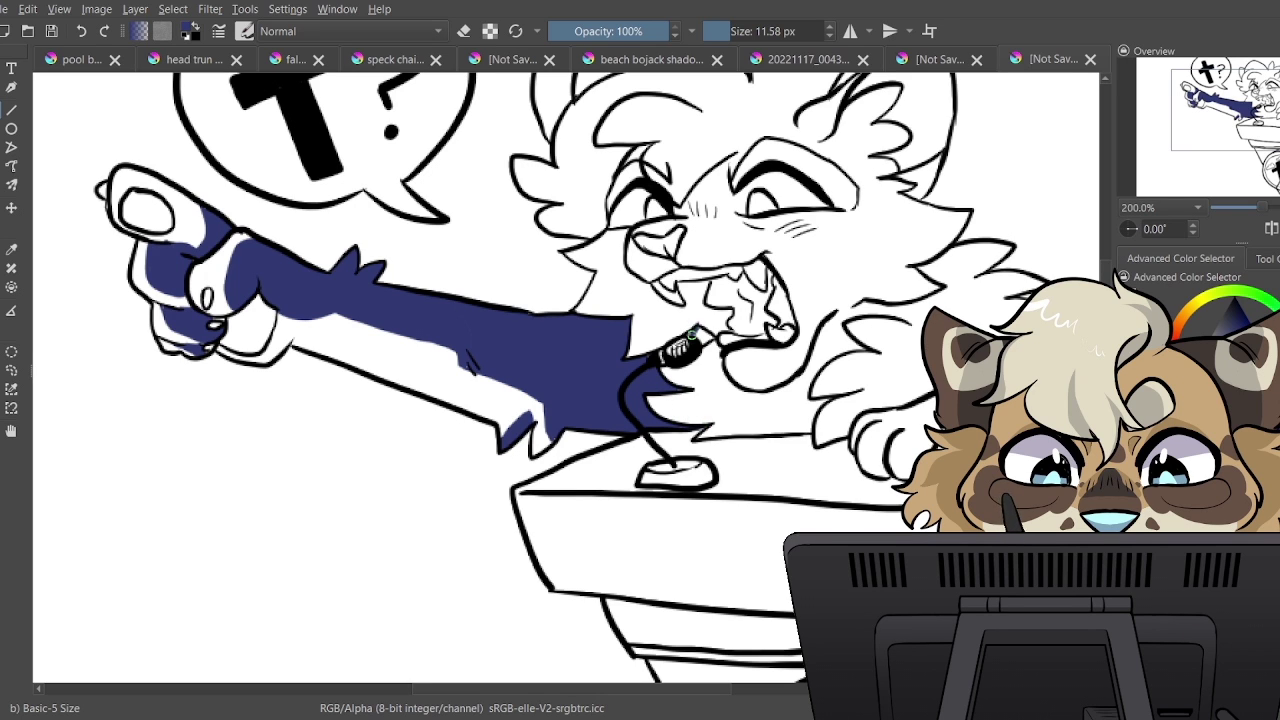
Outline the shadow shapes on the chest fur, near shoulder tufts and cheek down to the jaw
drag(712, 348, 686, 375)
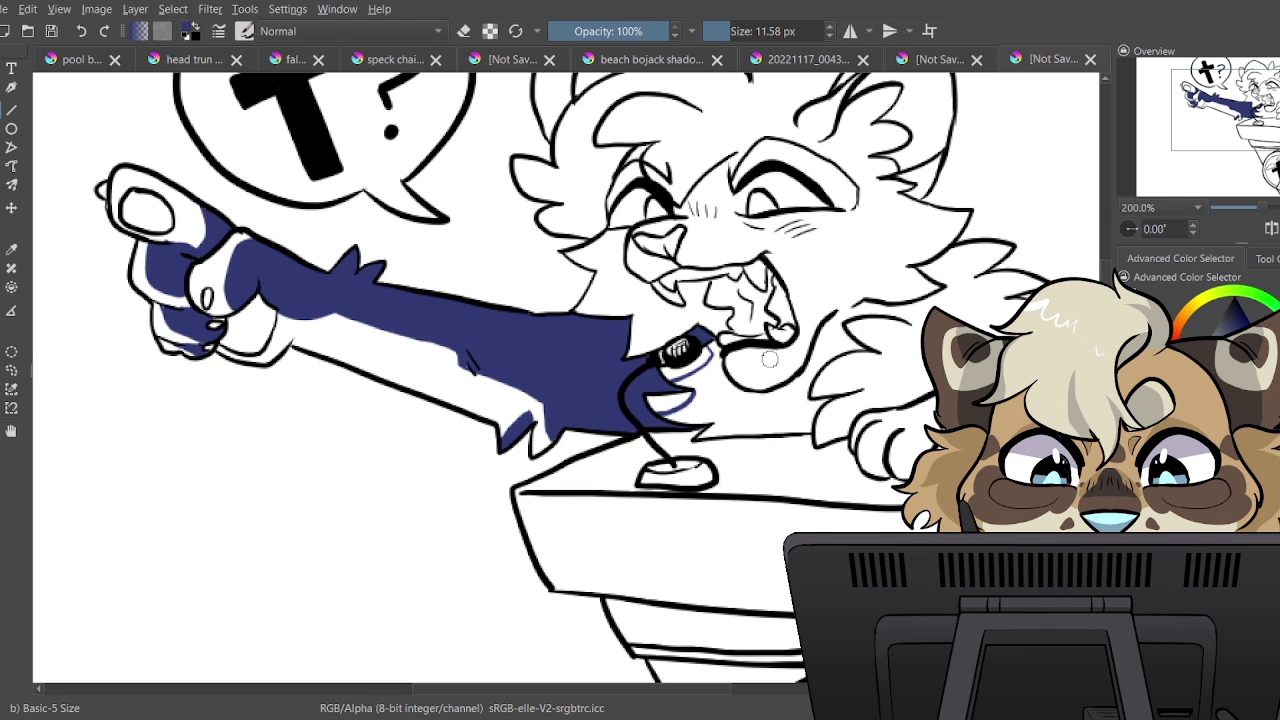
mouse_move(908, 322)
mouse_down()
mouse_move(911, 359)
mouse_move(860, 372)
mouse_move(883, 408)
mouse_up()
drag(1237, 129, 1264, 114)
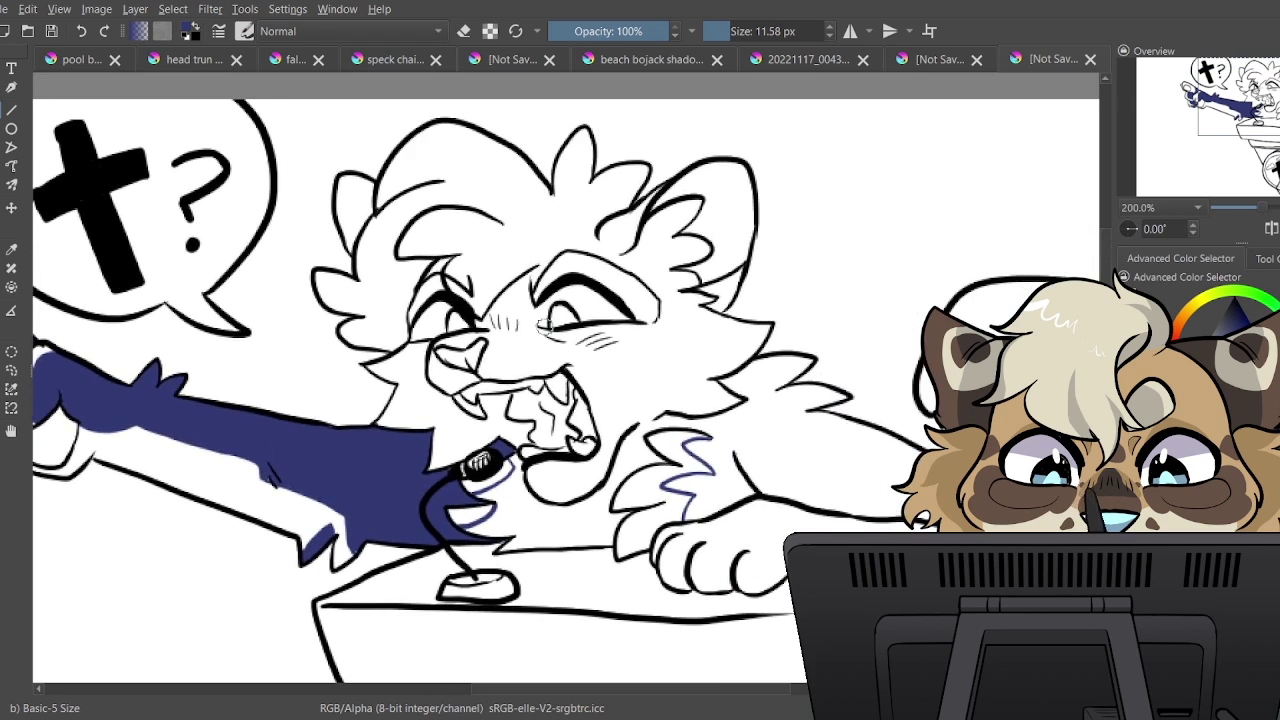
drag(572, 338, 609, 386)
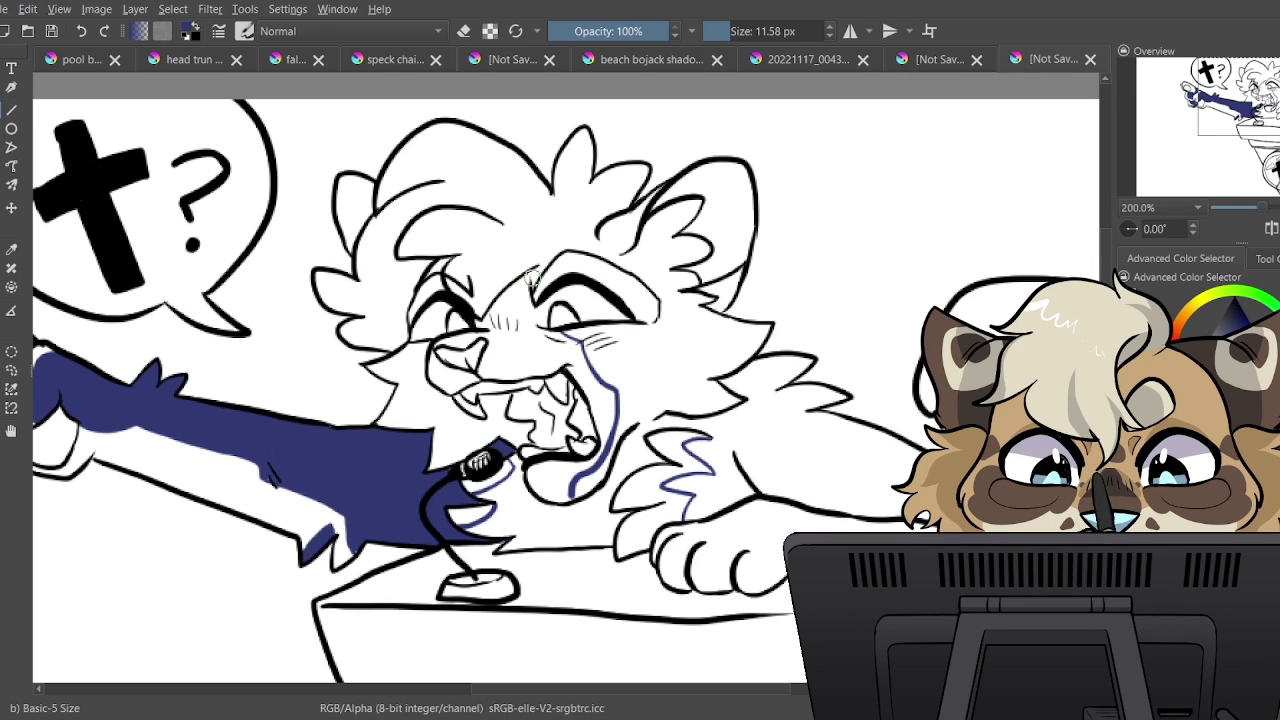
Outline the shadow edges on the forehead hair, head tufts and both ears in dark blue
mouse_move(553, 190)
mouse_down()
mouse_move(502, 181)
mouse_move(517, 204)
mouse_move(498, 220)
mouse_move(462, 216)
mouse_move(495, 240)
mouse_move(491, 290)
mouse_up()
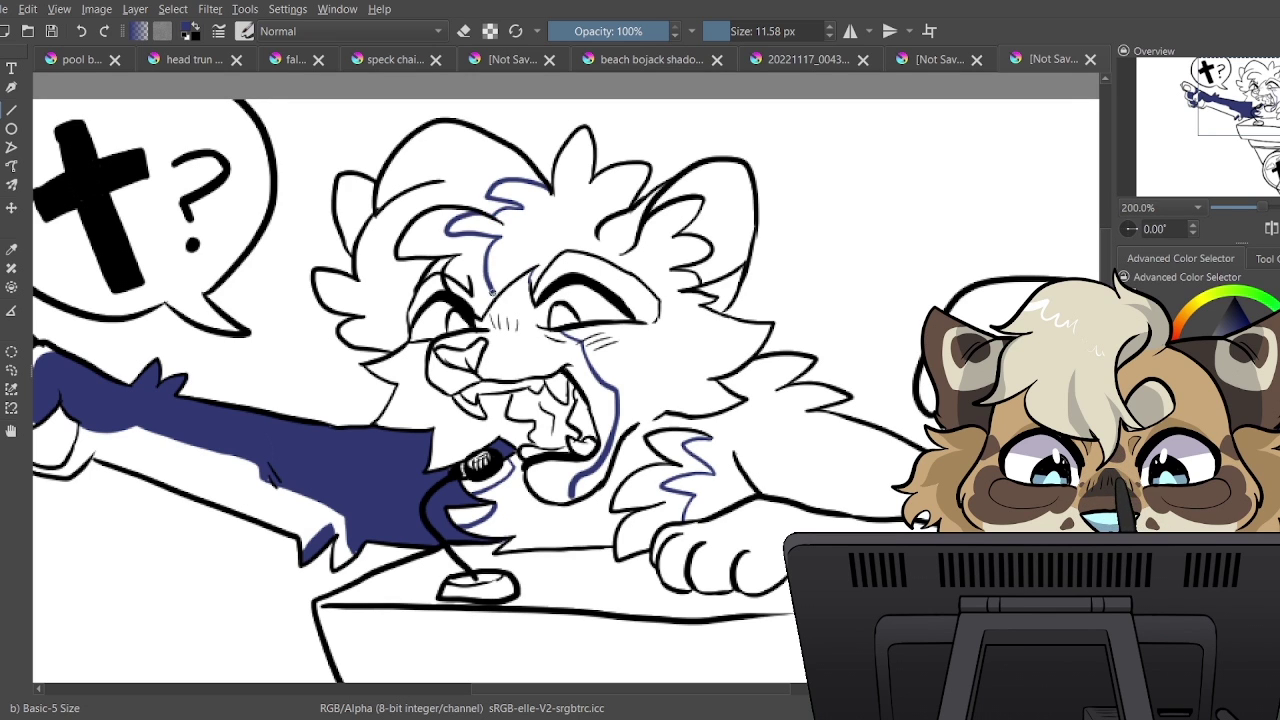
mouse_move(556, 209)
mouse_down()
mouse_move(584, 160)
mouse_move(590, 206)
mouse_up()
drag(590, 206, 634, 186)
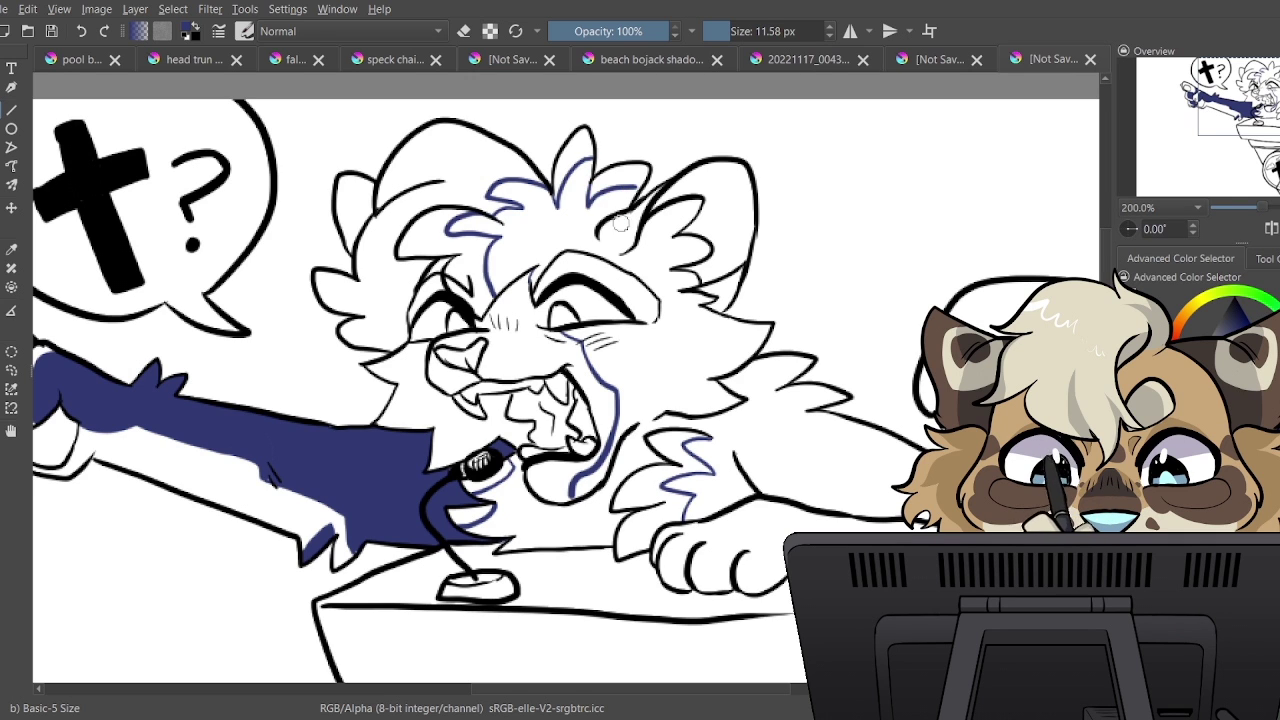
mouse_move(609, 231)
mouse_down()
mouse_move(711, 209)
mouse_move(641, 234)
mouse_move(686, 290)
mouse_up()
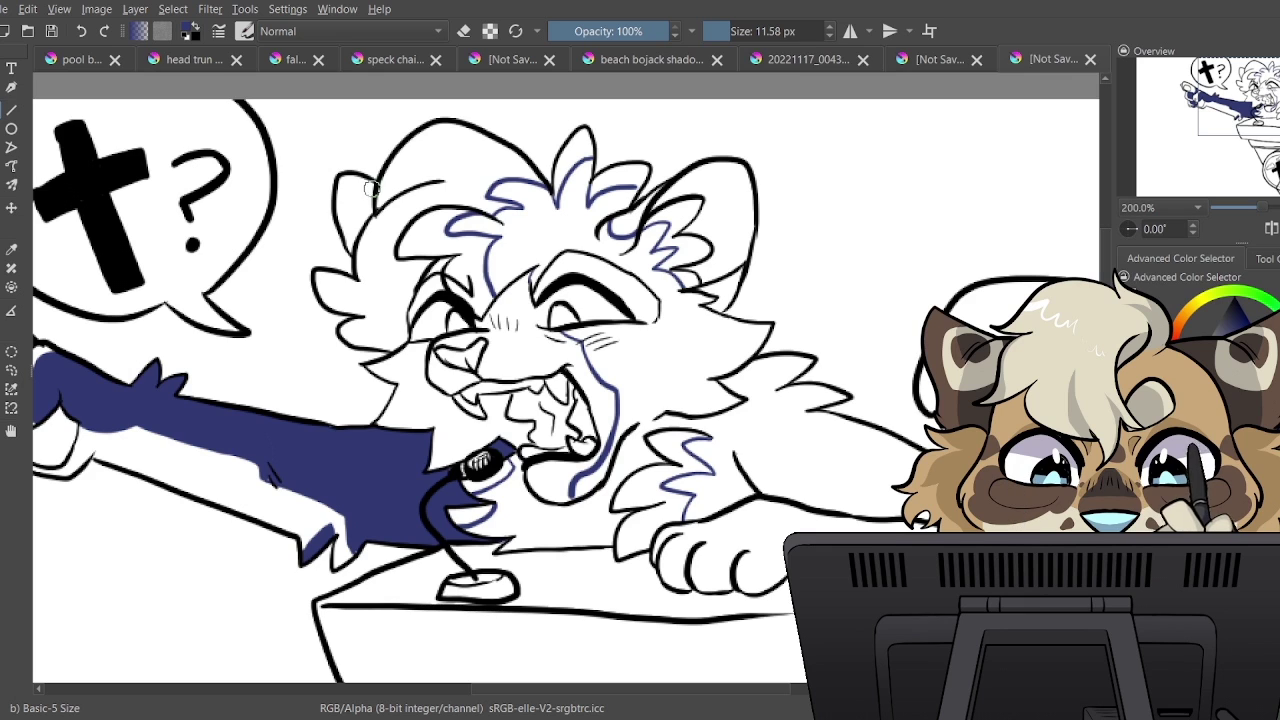
drag(370, 182, 345, 252)
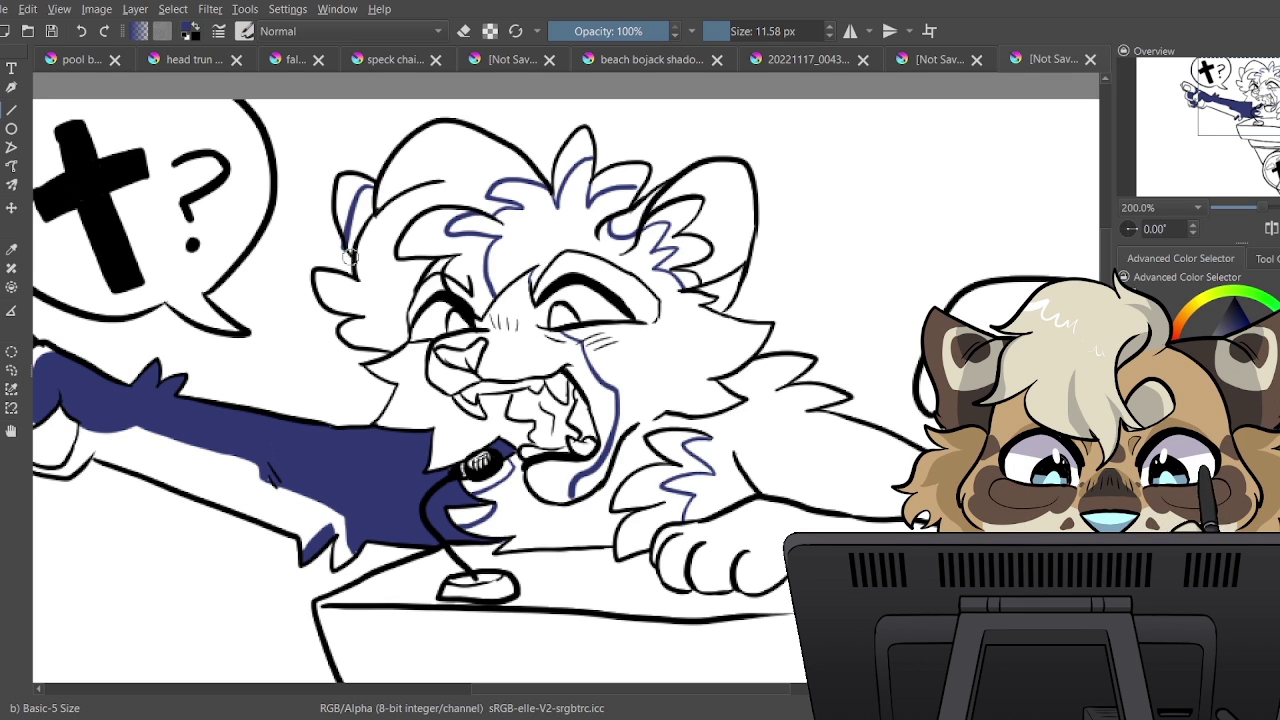
Outline the shadow edges on the far-side hair, nose bridge, muzzle and resting paw's toes
key(e)
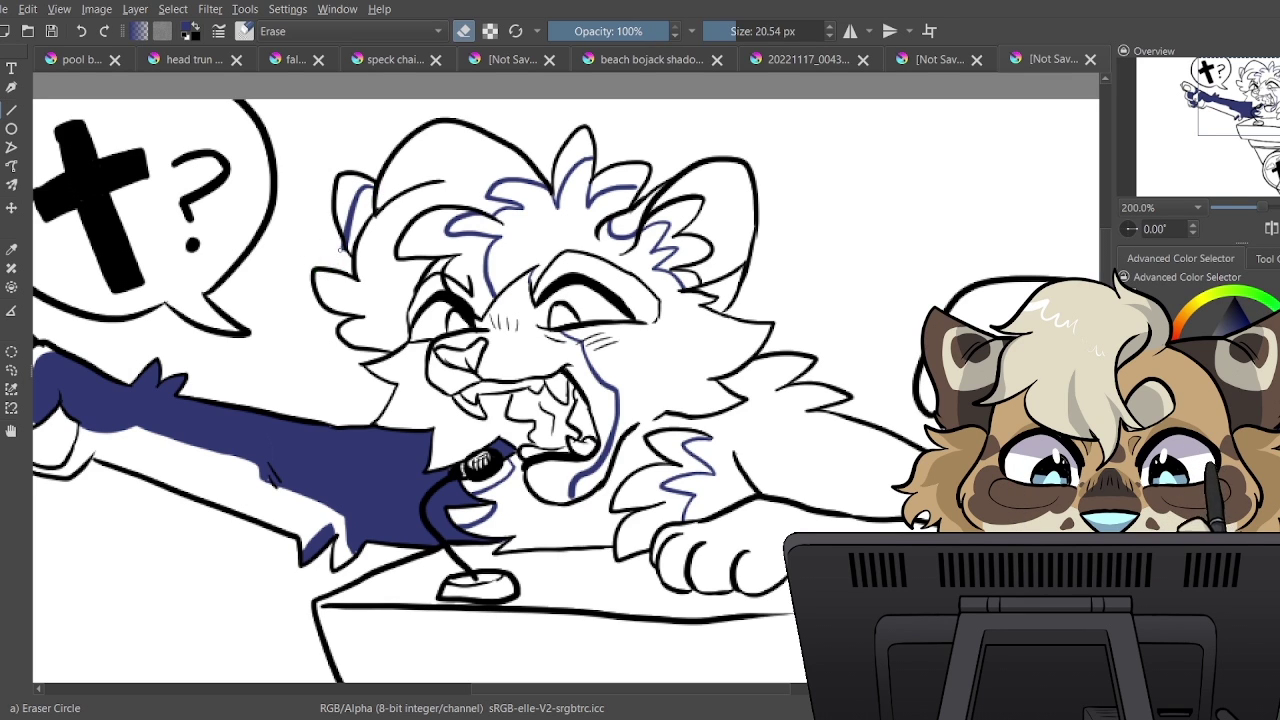
key(e)
mouse_move(430, 220)
mouse_down()
mouse_move(395, 240)
mouse_move(364, 311)
mouse_up()
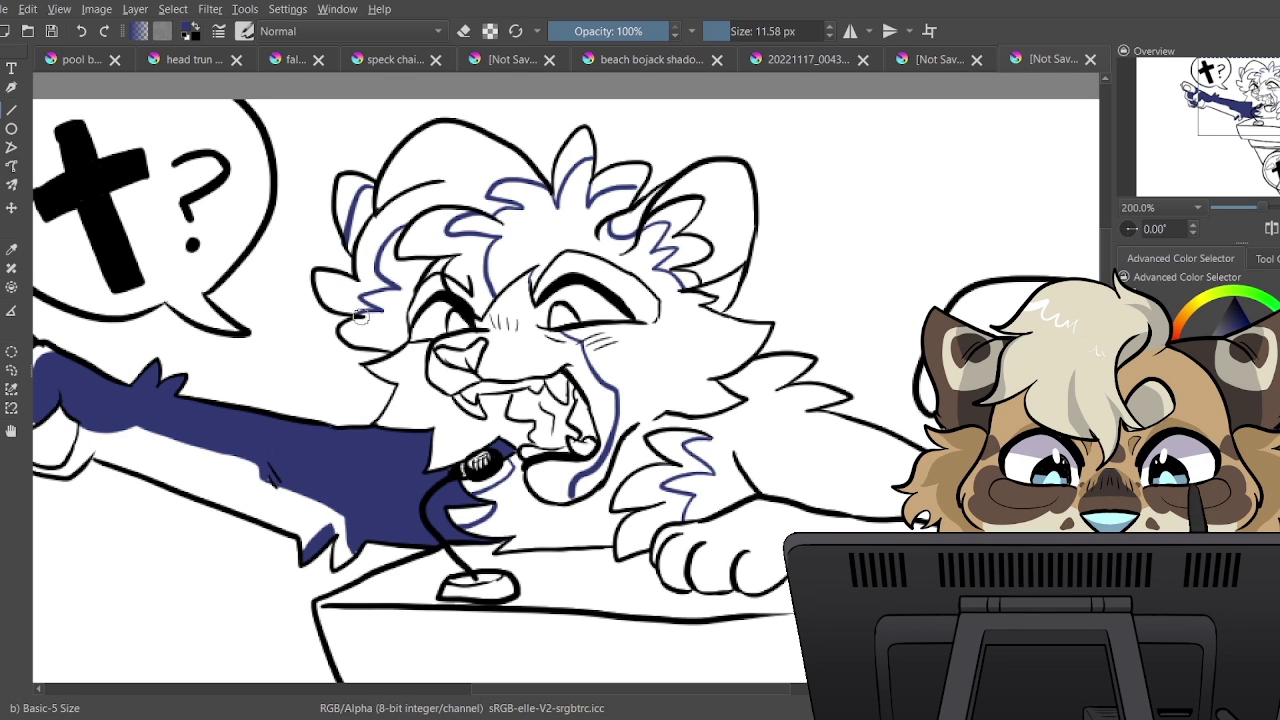
key(ctrl+z)
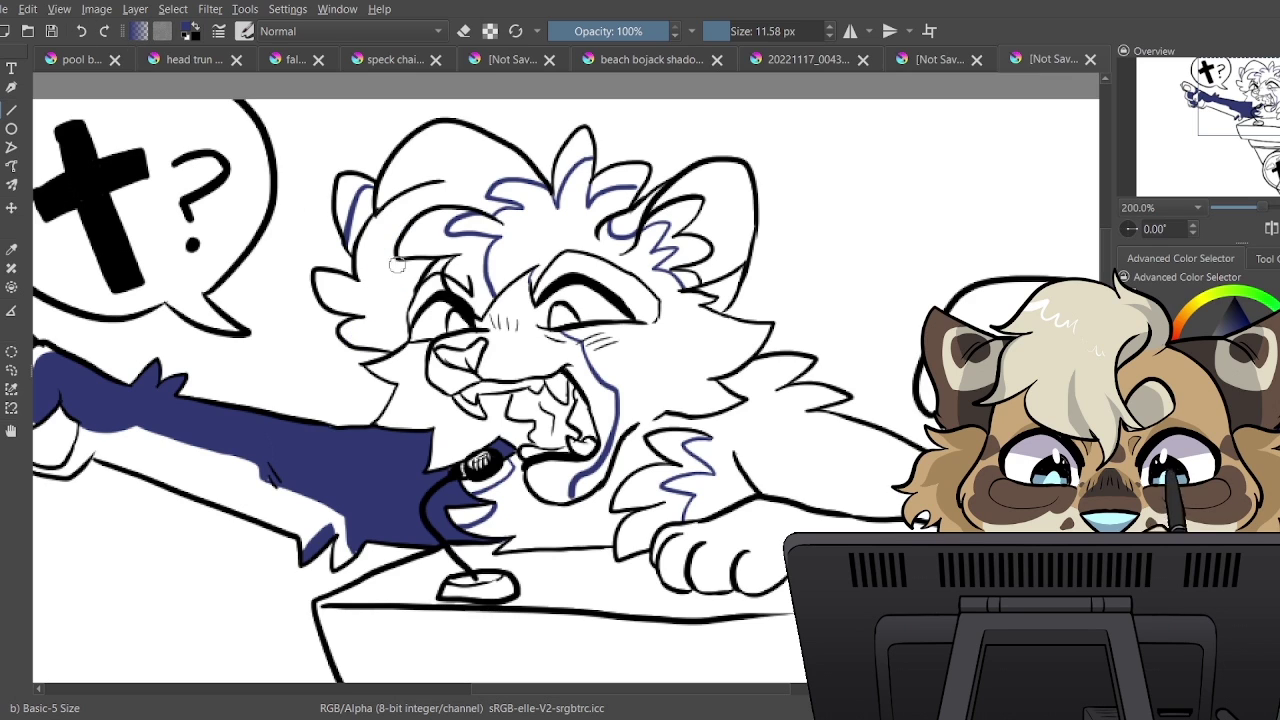
mouse_move(408, 222)
mouse_down()
mouse_move(384, 312)
mouse_move(339, 310)
mouse_move(373, 322)
mouse_move(352, 345)
mouse_move(415, 348)
mouse_move(402, 348)
mouse_move(415, 387)
mouse_move(447, 398)
mouse_up()
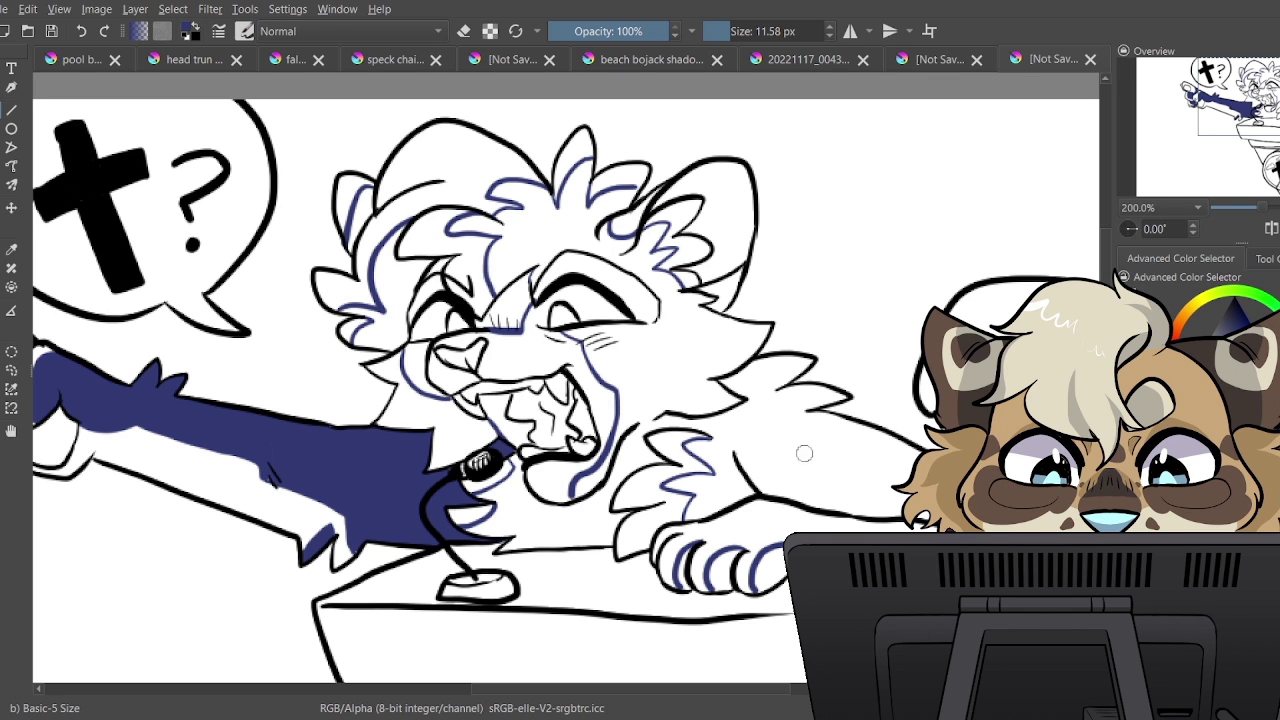
Outline the shadow edges on the back tufts, resting forearm, hip fur and tail
mouse_move(770, 358)
mouse_down()
mouse_move(780, 386)
mouse_move(837, 404)
mouse_up()
drag(999, 652, 737, 450)
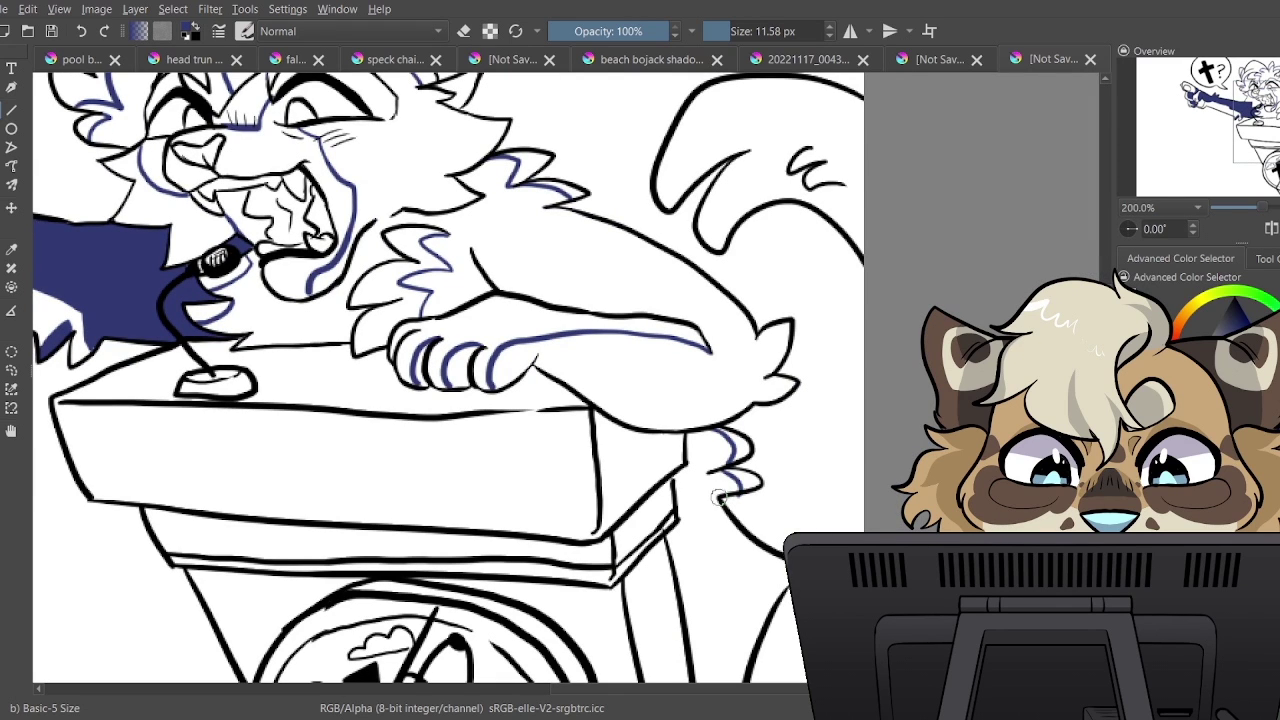
drag(706, 506, 785, 572)
mouse_move(862, 106)
mouse_down()
mouse_move(759, 105)
mouse_move(712, 160)
mouse_move(739, 172)
mouse_move(735, 216)
mouse_up()
Fill the shadow areas of the tail, resting arm, upper body and hindquarters with dark blue
click(852, 208)
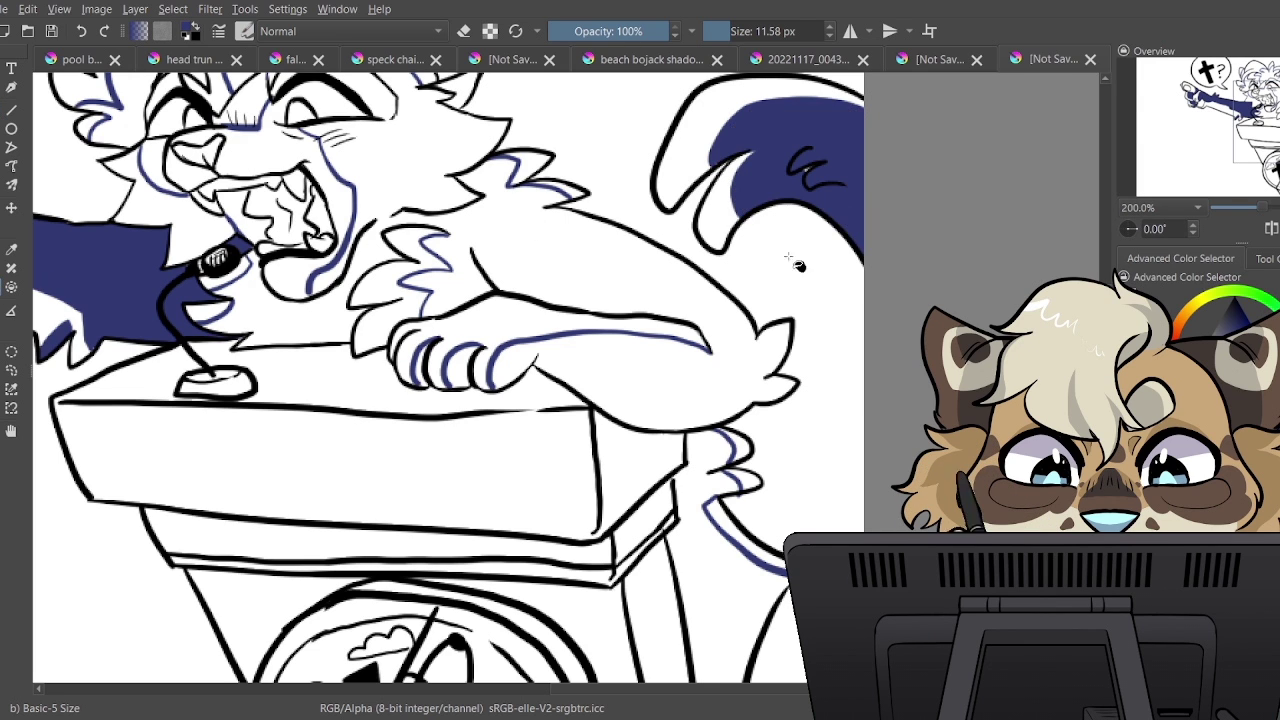
click(540, 297)
click(710, 580)
drag(722, 557, 773, 318)
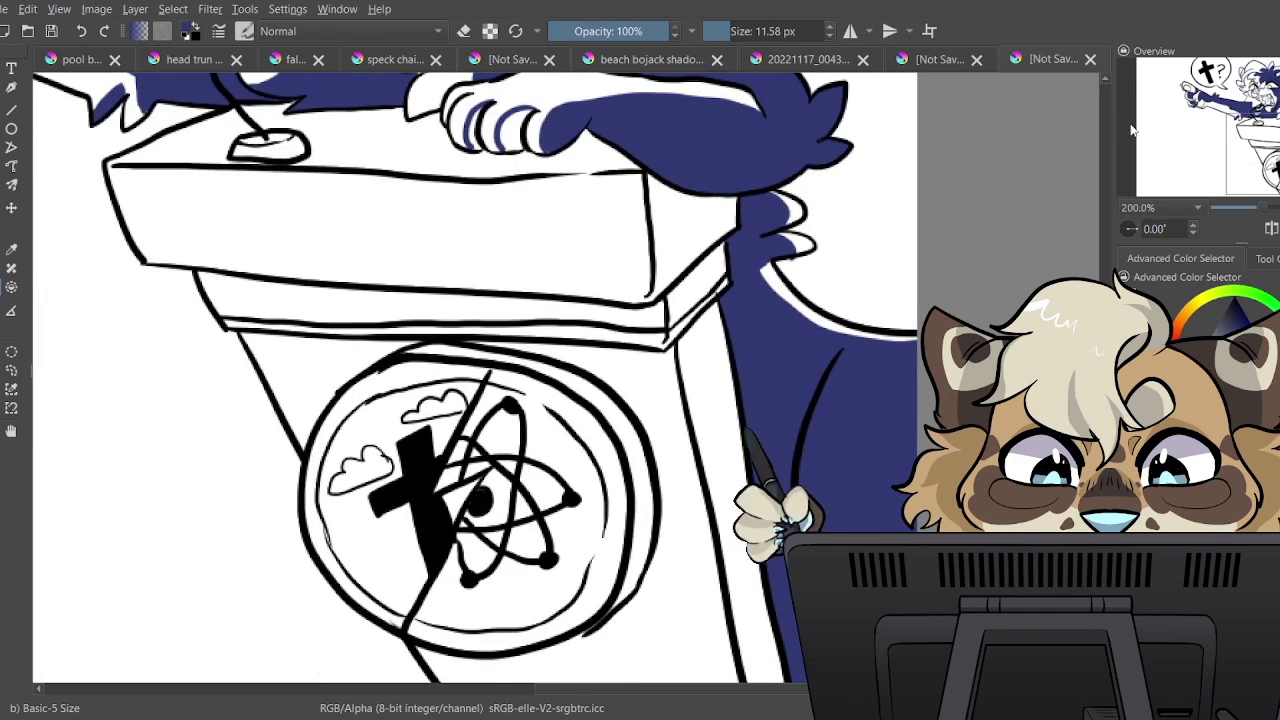
Fill the shadows on the resting paw's toes, far-side hair, muzzle and far eyelid with dark blue
drag(620, 230, 739, 553)
drag(922, 520, 960, 564)
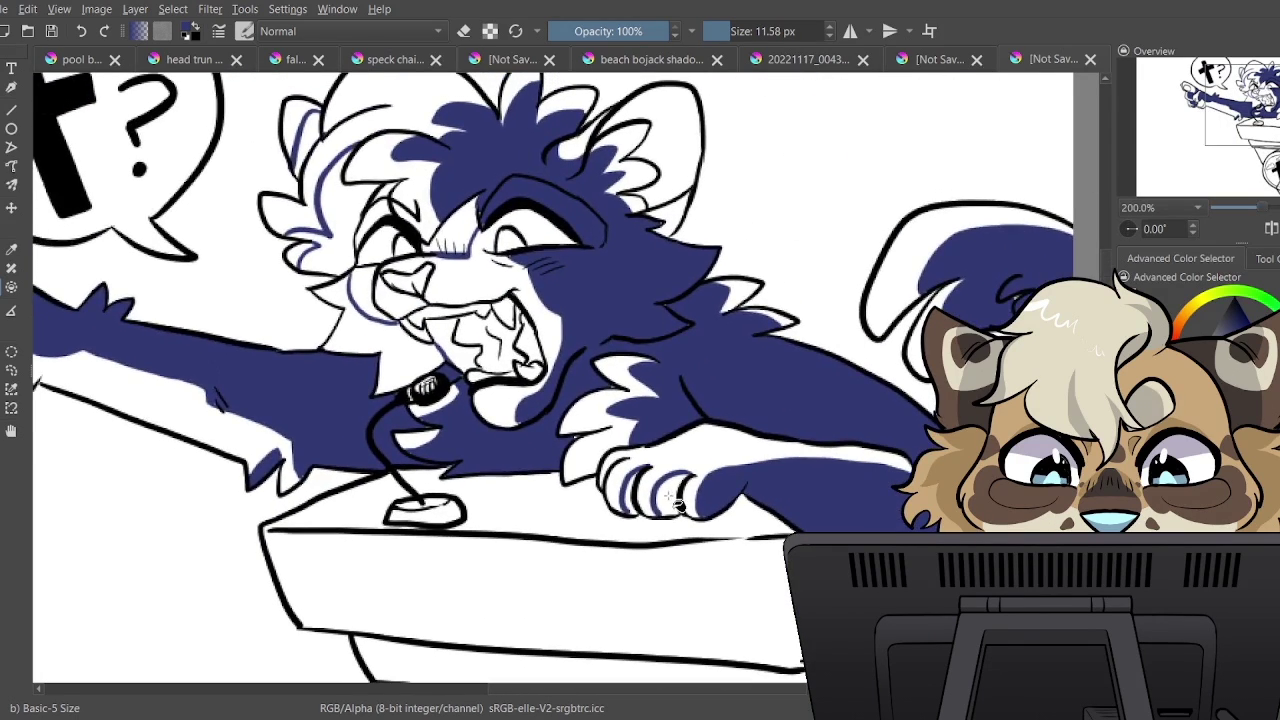
click(673, 499)
click(313, 203)
click(370, 295)
click(376, 222)
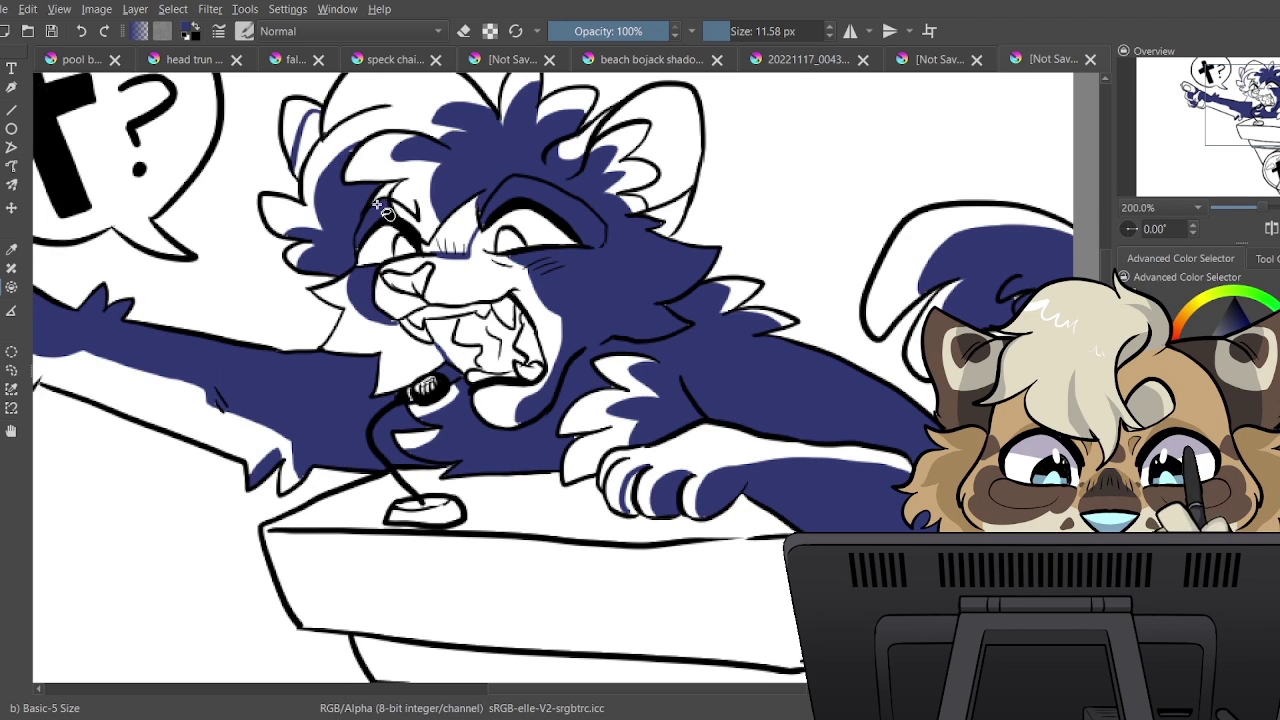
Fill the far ear and nose bridge shadows with dark blue and paint matching shadows on the muzzle, eyes and inside the mouth
click(308, 145)
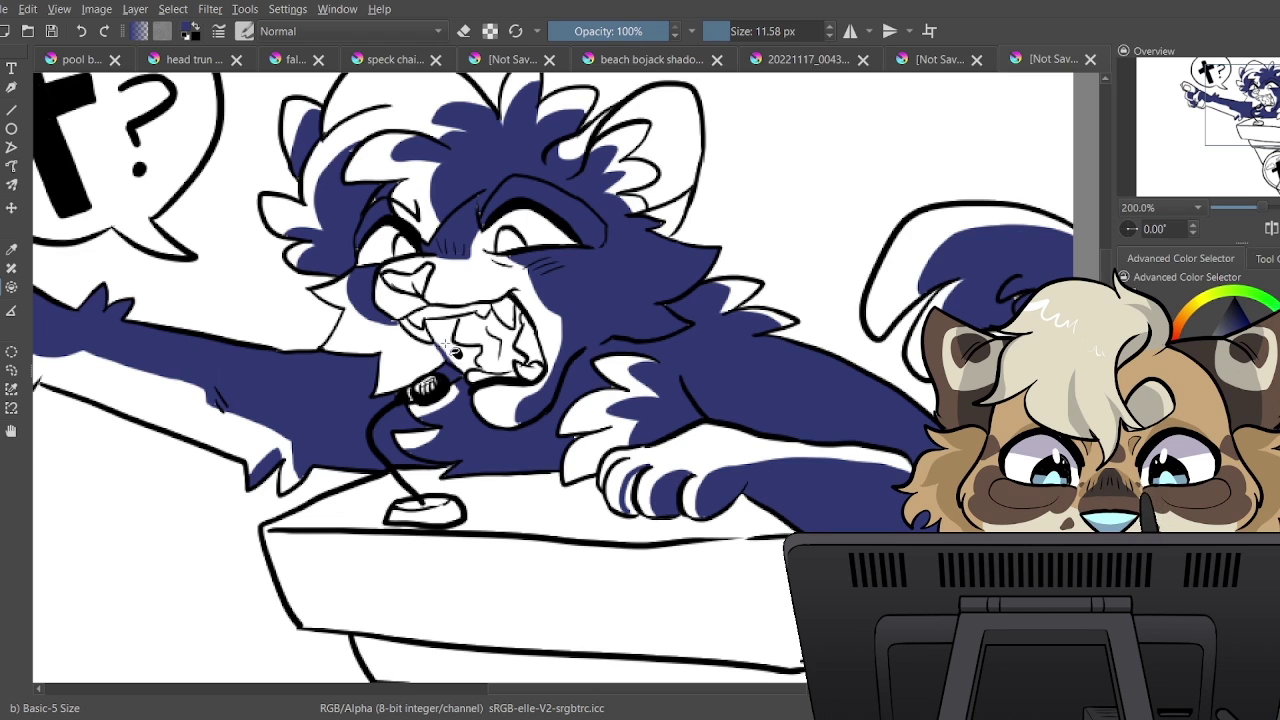
click(9, 111)
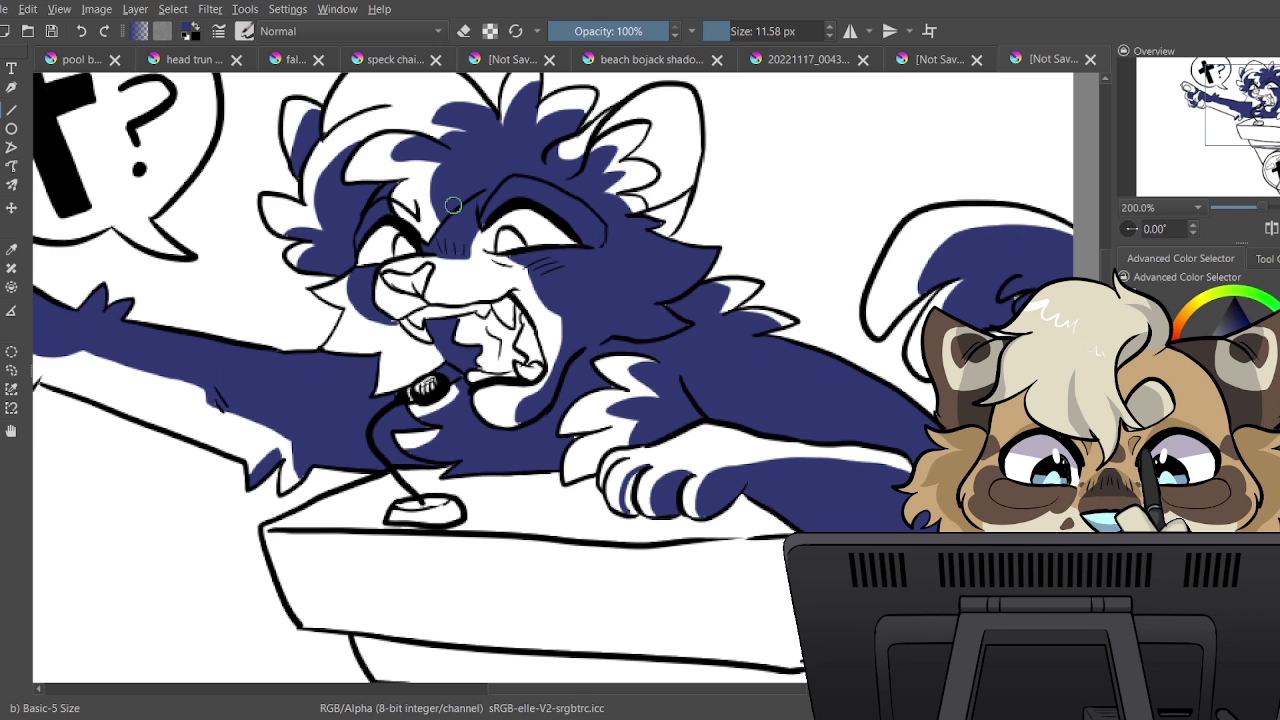
drag(498, 266, 501, 267)
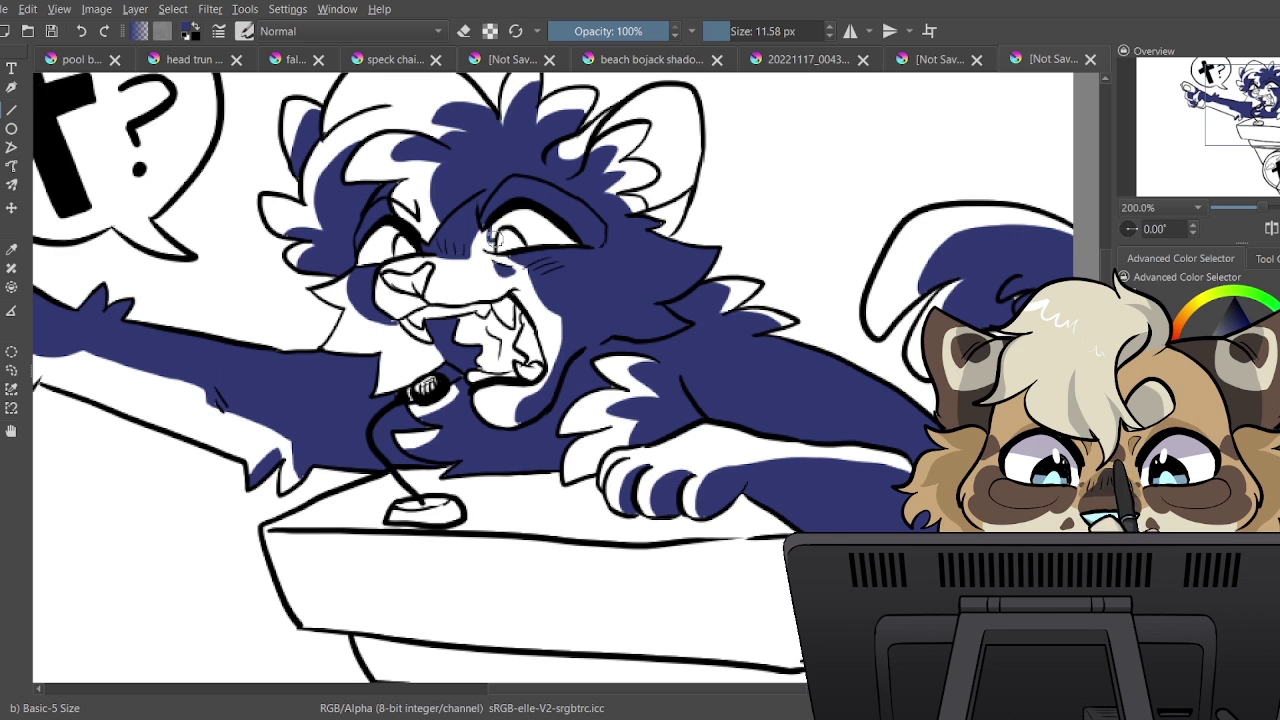
drag(523, 235, 570, 230)
drag(393, 241, 361, 245)
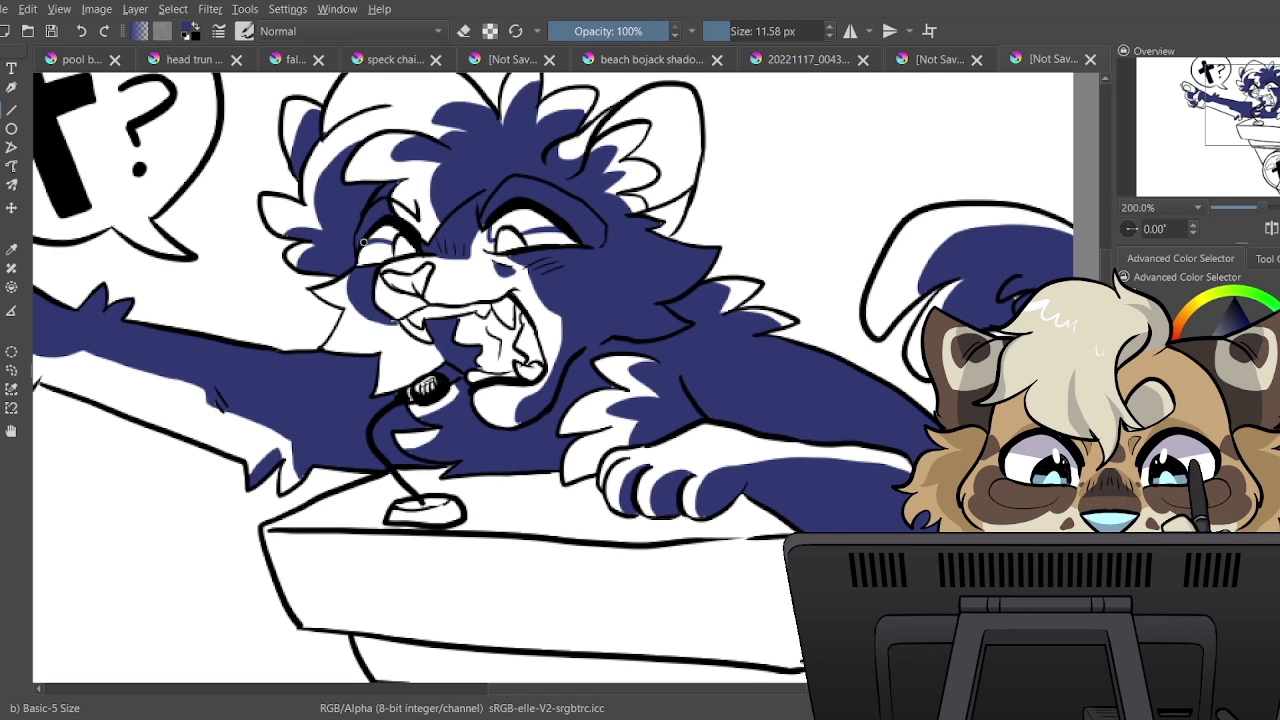
mouse_move(491, 231)
mouse_down()
mouse_move(554, 228)
mouse_move(497, 218)
mouse_up()
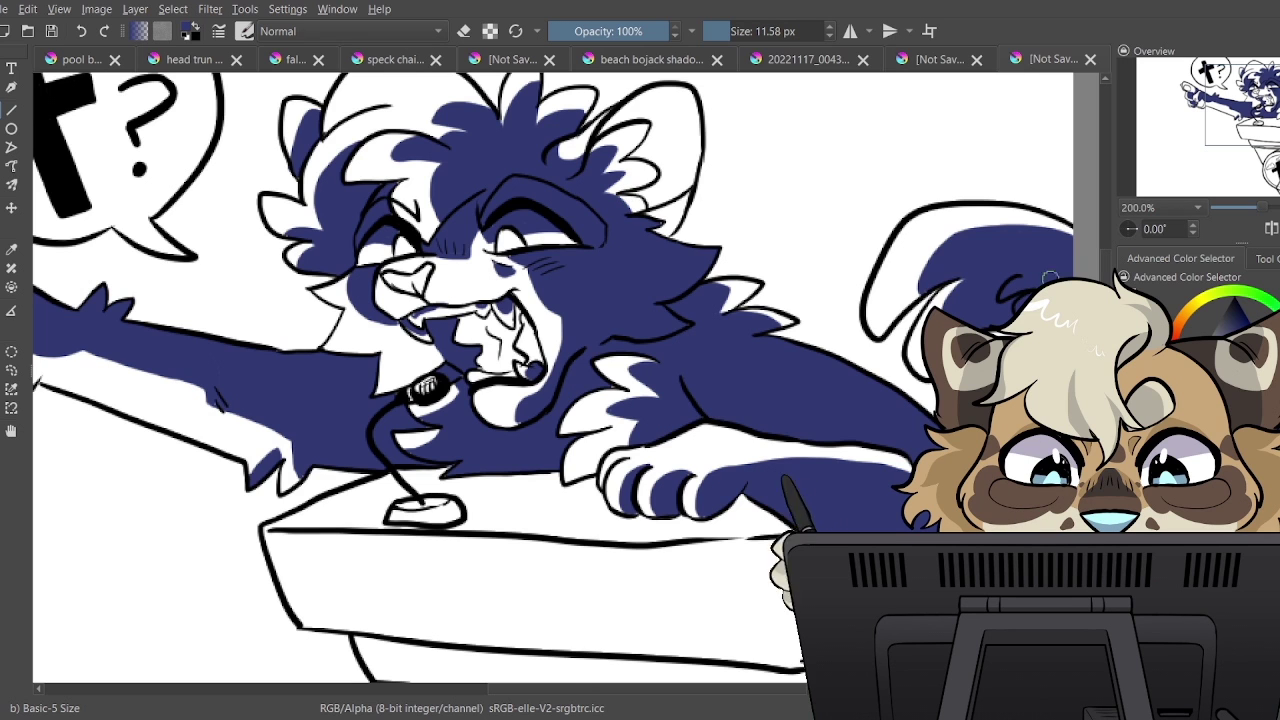
Outline the shadow edges on the podium's top, front face, recessed band and body in dark blue, including the microphone's cast shadow
drag(1262, 207, 1256, 208)
drag(1211, 126, 1223, 163)
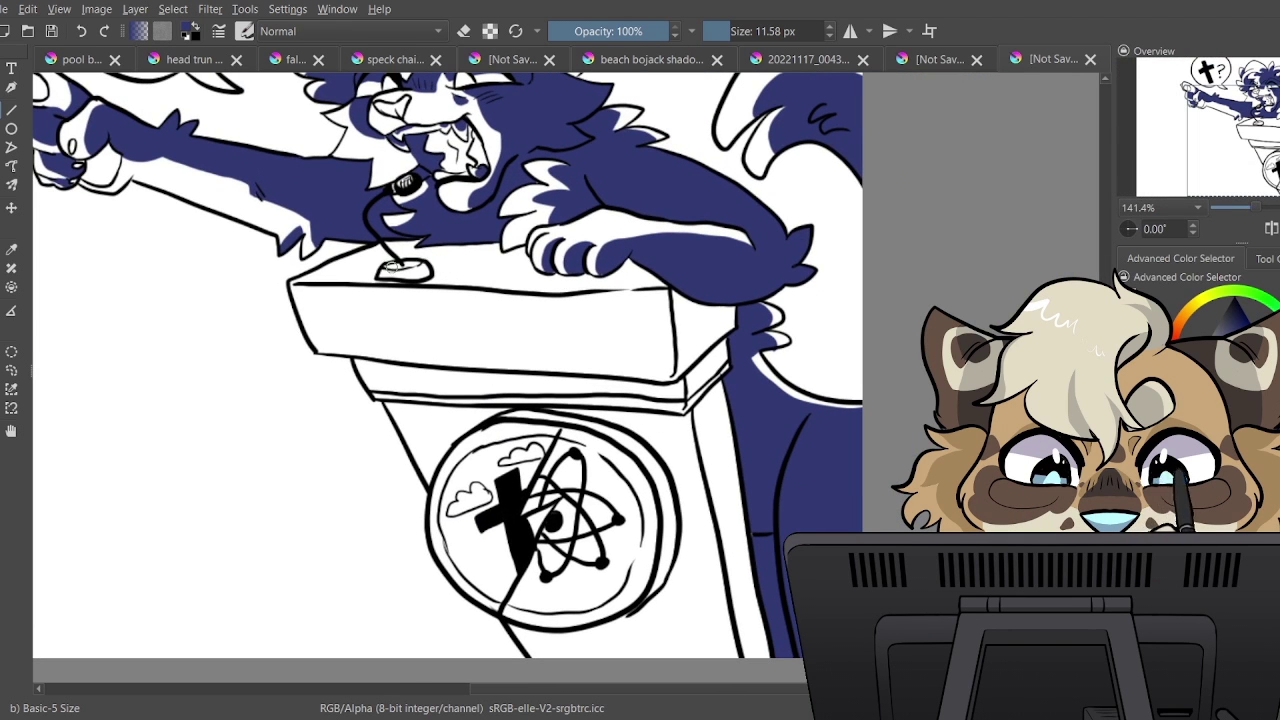
mouse_move(388, 268)
mouse_down()
mouse_move(430, 244)
mouse_move(409, 238)
mouse_move(406, 258)
mouse_move(372, 282)
mouse_move(334, 286)
mouse_move(328, 328)
mouse_move(340, 354)
mouse_move(381, 371)
mouse_up()
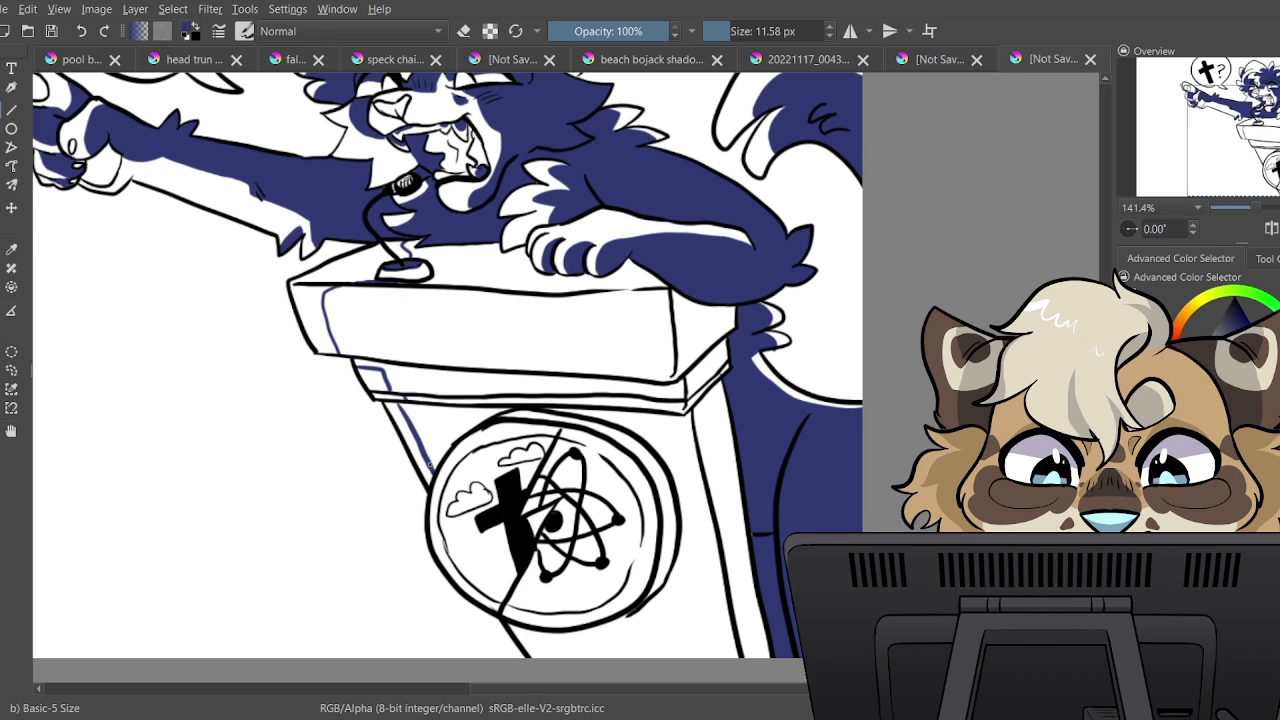
scroll(761, 462, down, 2)
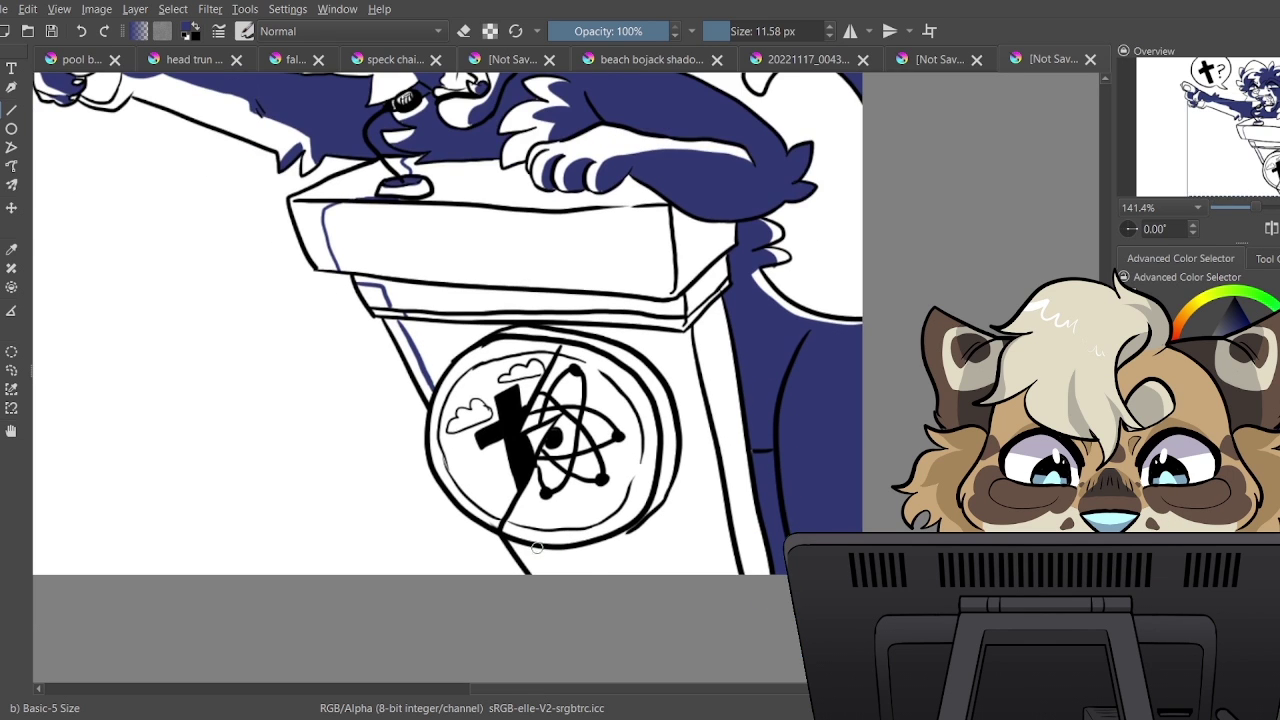
Fill the shadow areas of the podium's front body, recessed band and thin lower trim with dark blue
click(86, 33)
click(693, 536)
click(436, 328)
click(438, 299)
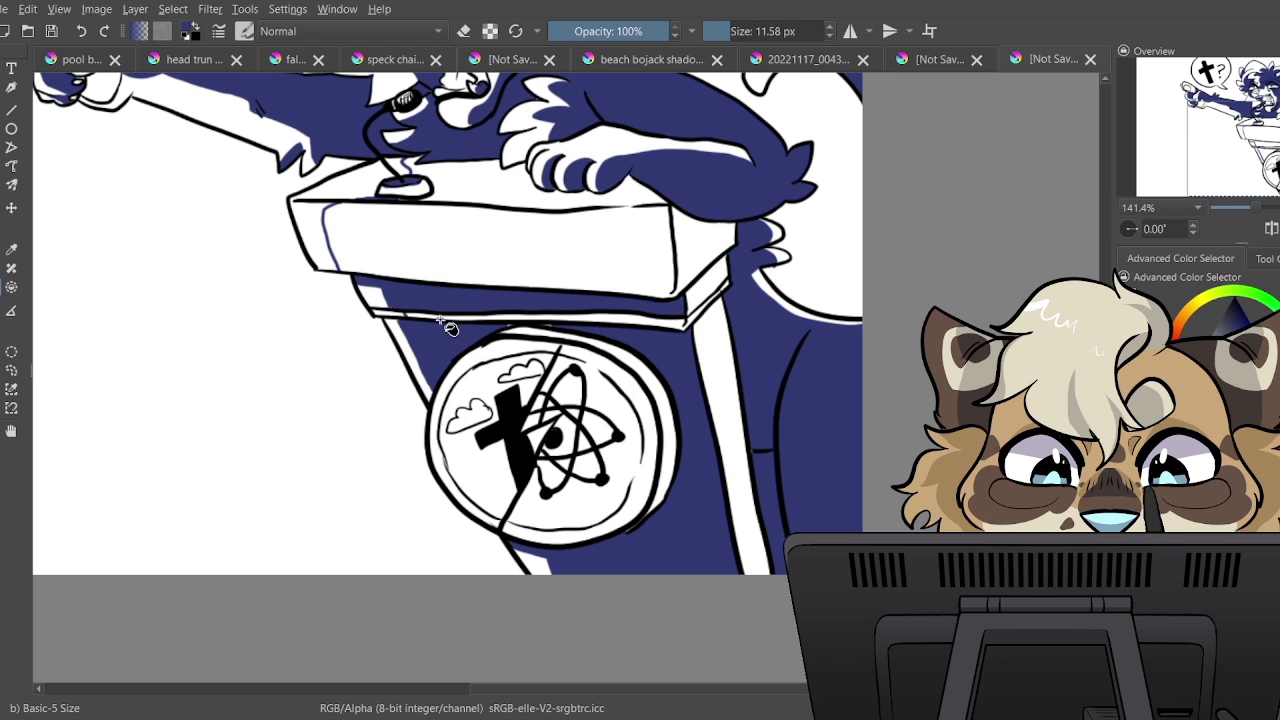
click(493, 319)
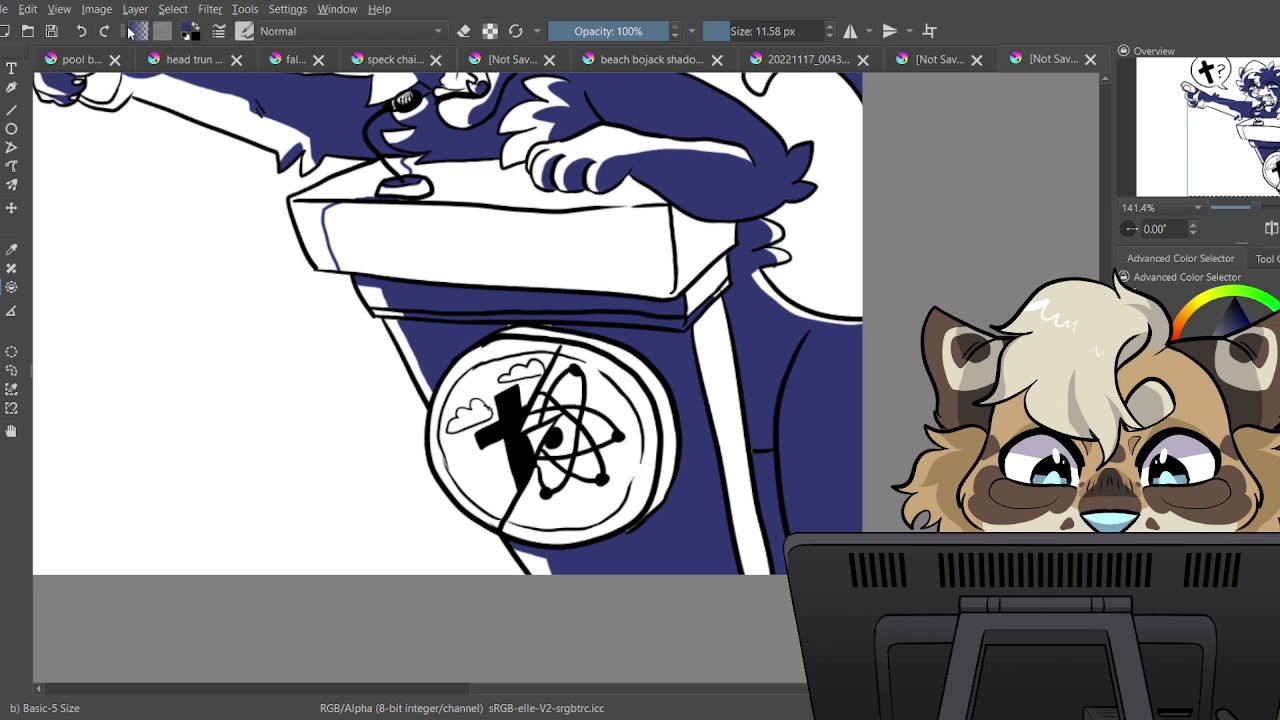
Fill the shadows on the podium's side panel, upper slab and the round emblem's outer rim with dark blue
click(82, 32)
click(679, 323)
click(707, 338)
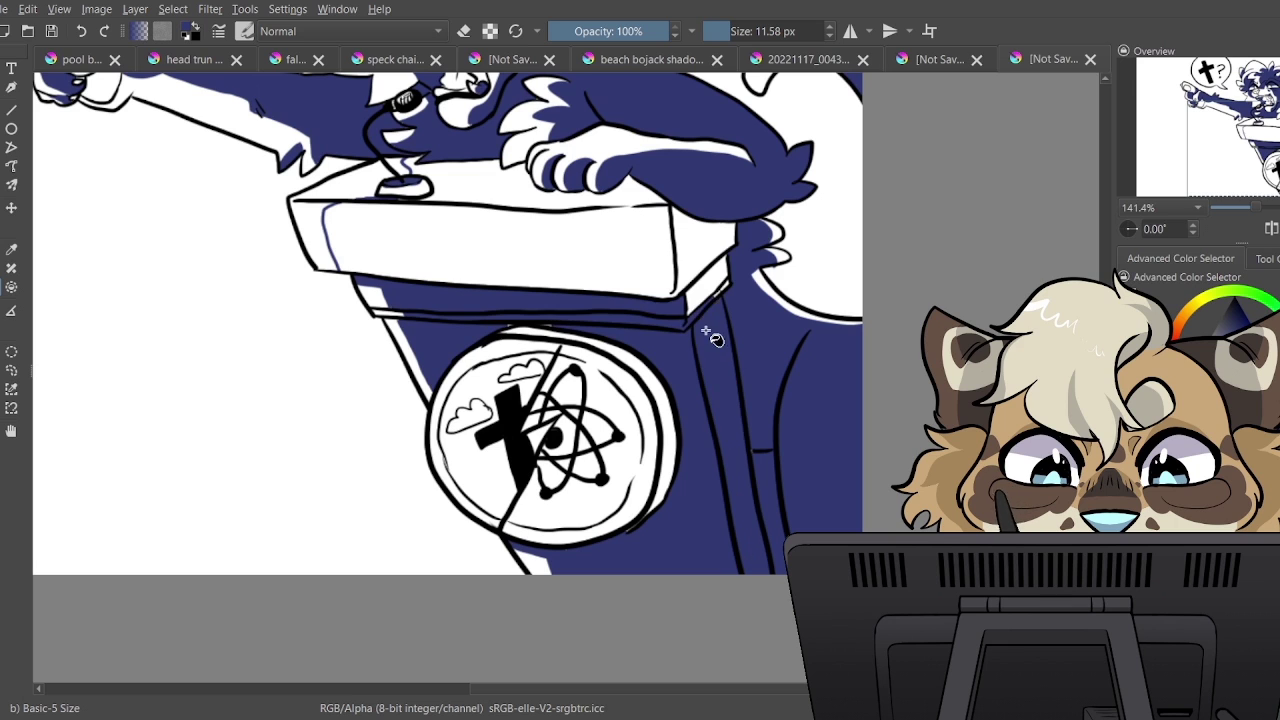
click(672, 252)
key(b)
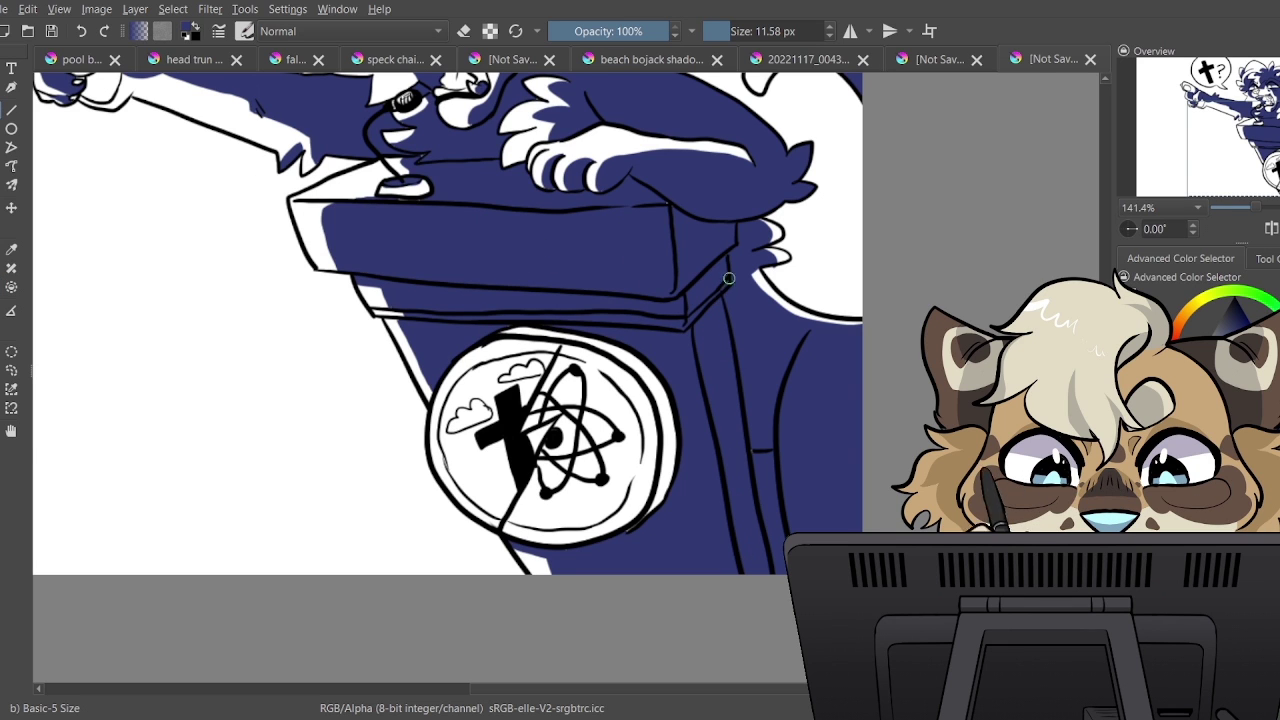
click(2, 288)
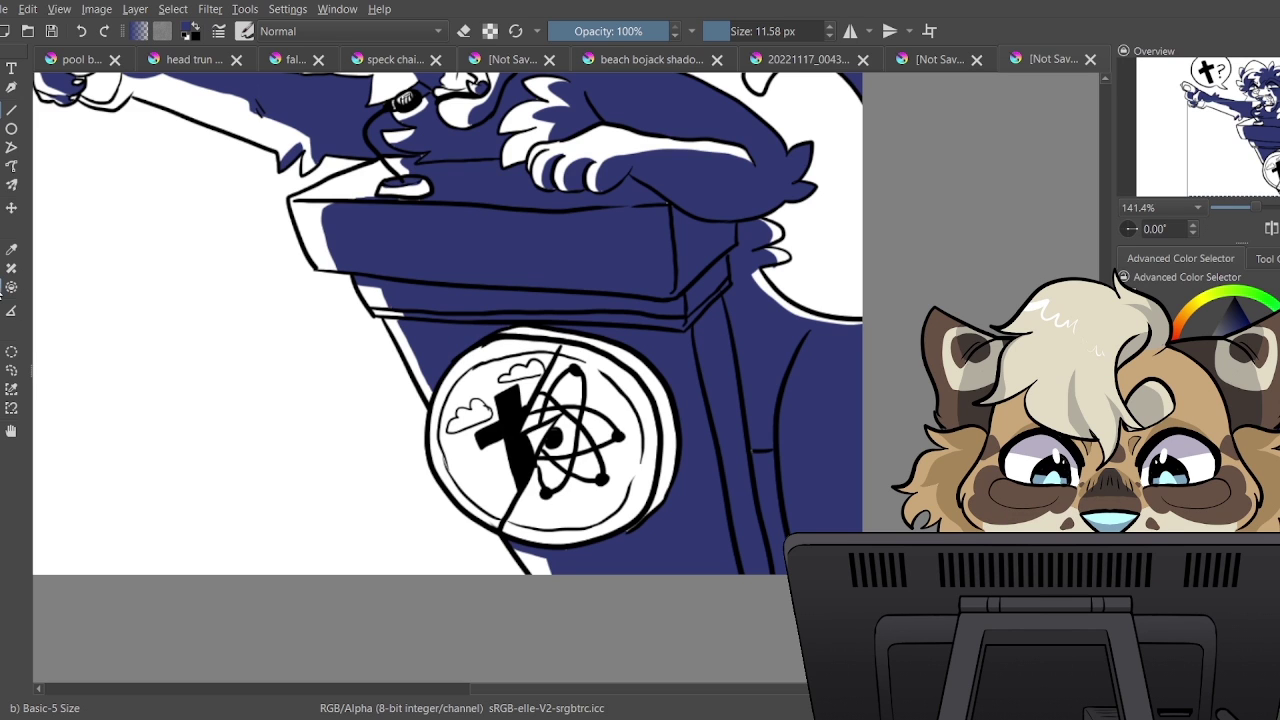
click(679, 459)
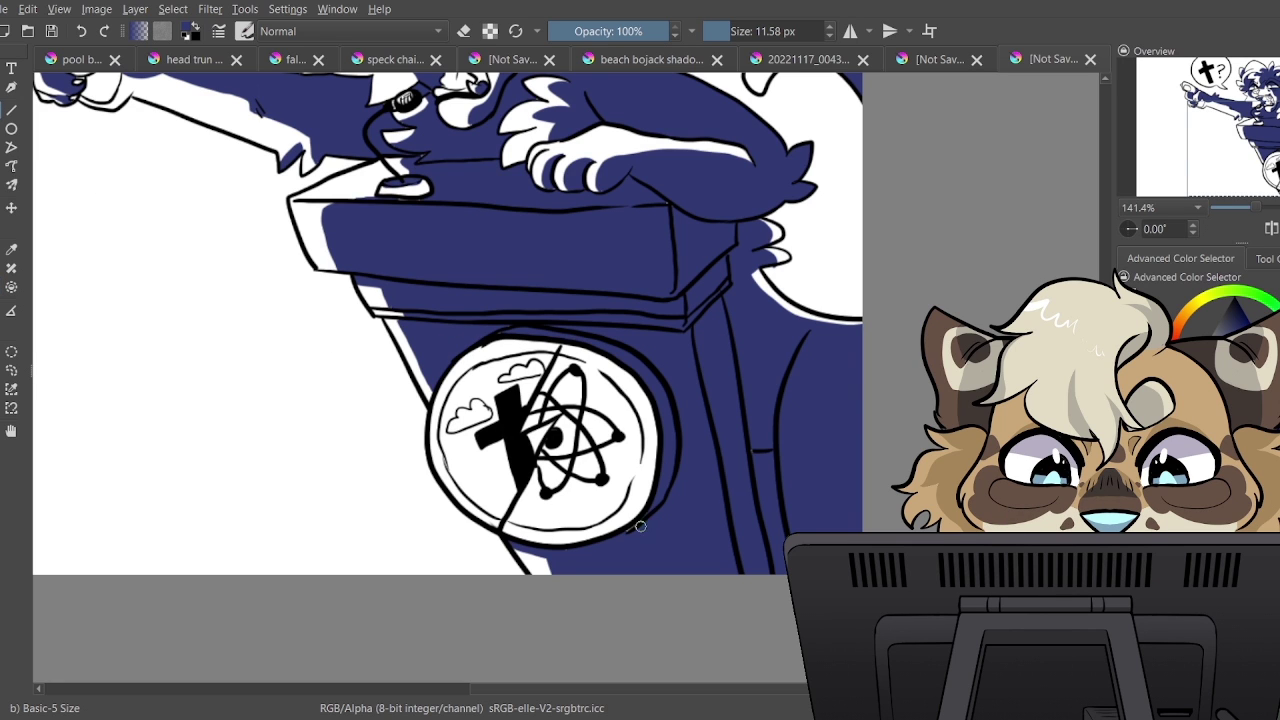